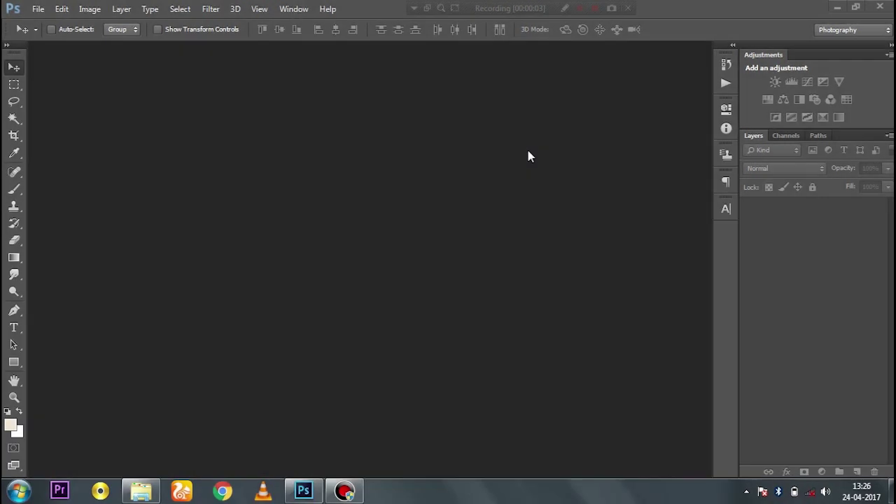
# - Create a new 3300×2000 px, 300 ppi document
pyautogui.hotkey('ctrl', 'n')
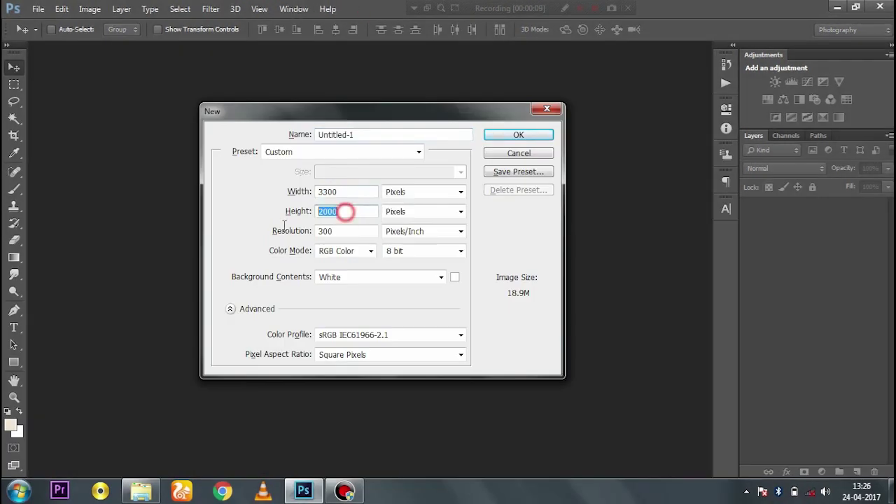
pyautogui.click(518, 134)
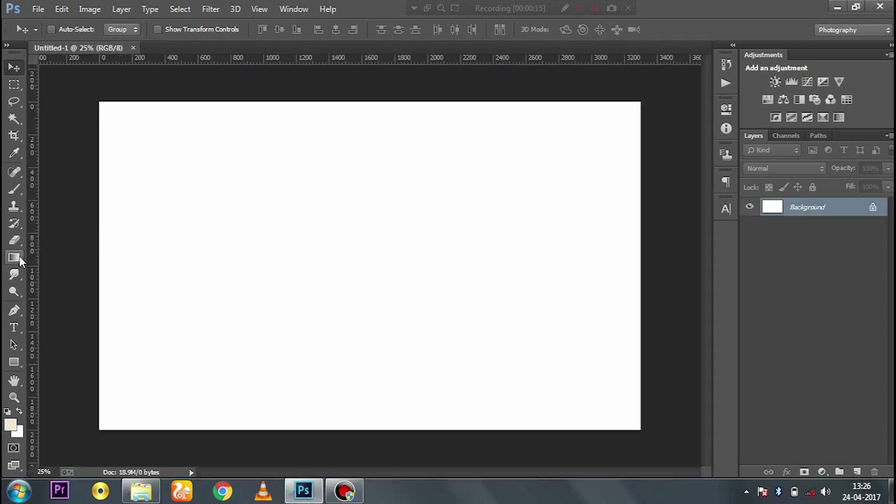
pyautogui.click(14, 258)
pyautogui.press('v')
pyautogui.click(21, 257)
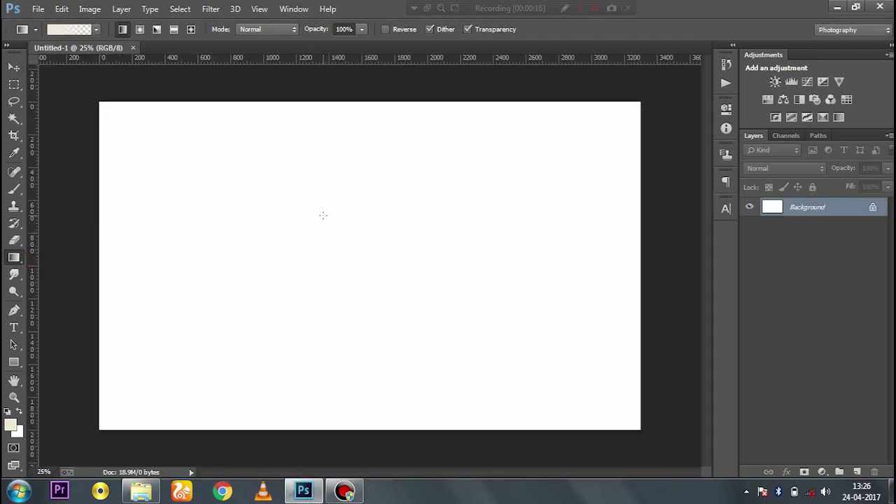
# - Fill the background with near-black #020a0e and add an empty Layer 1 above it
pyautogui.click(9, 422)
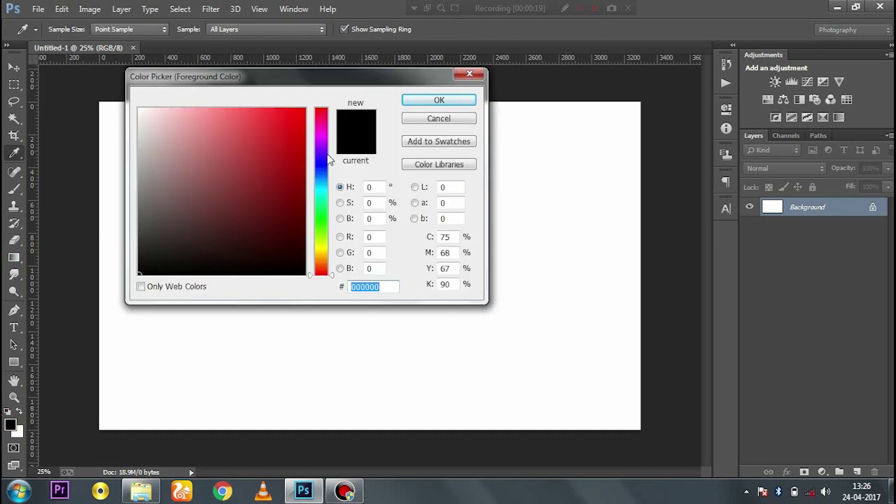
pyautogui.moveTo(322, 191); pyautogui.dragTo(325, 184)
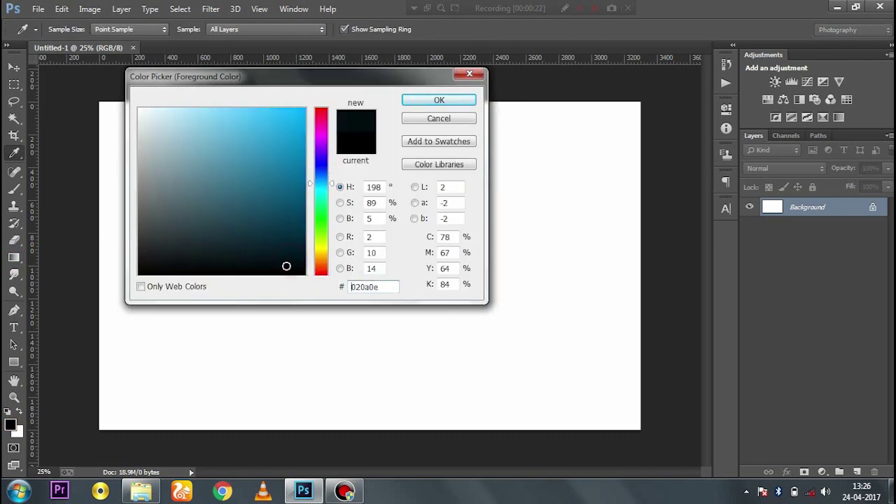
pyautogui.click(425, 102)
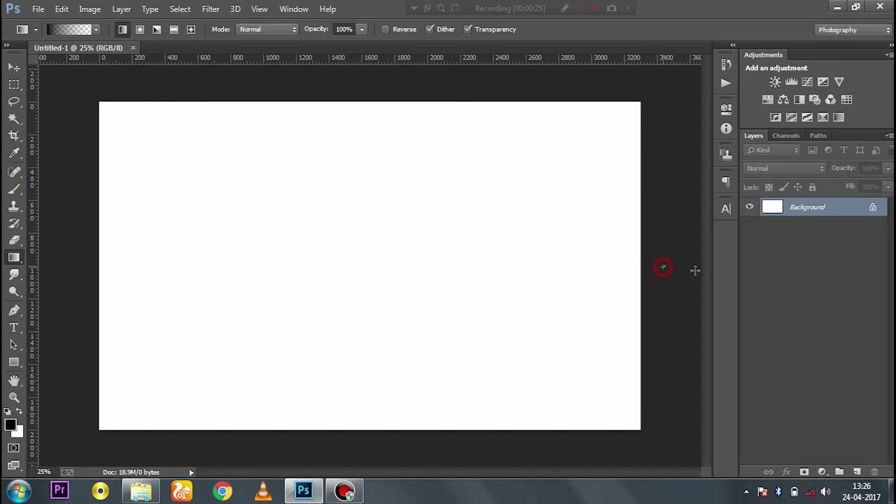
pyautogui.moveTo(662, 266); pyautogui.dragTo(694, 269)
pyautogui.click(856, 473)
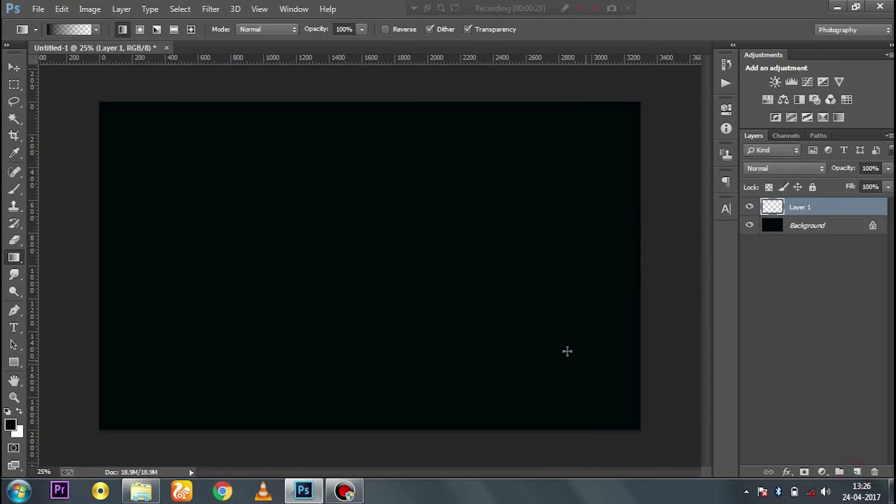
# - Choose a large smoke-shaped brush with white as the painting colour
pyautogui.press('b')
pyautogui.rightClick(268, 174)
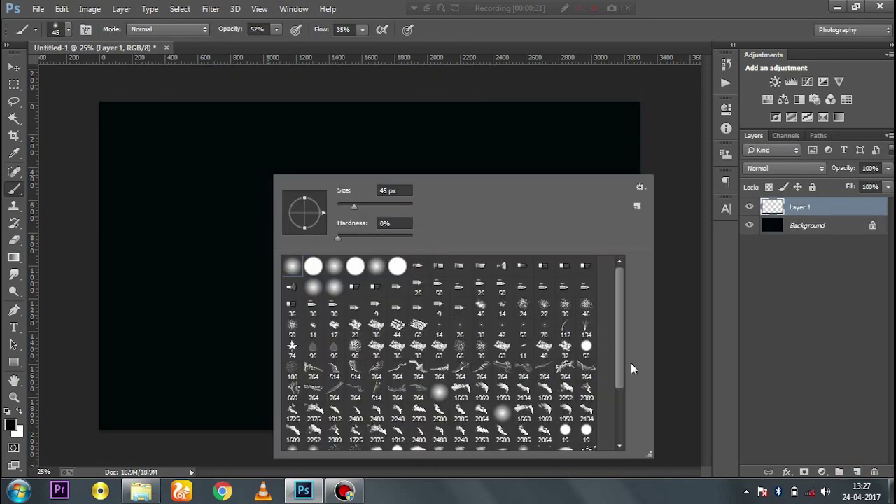
pyautogui.moveTo(622, 354); pyautogui.dragTo(620, 398)
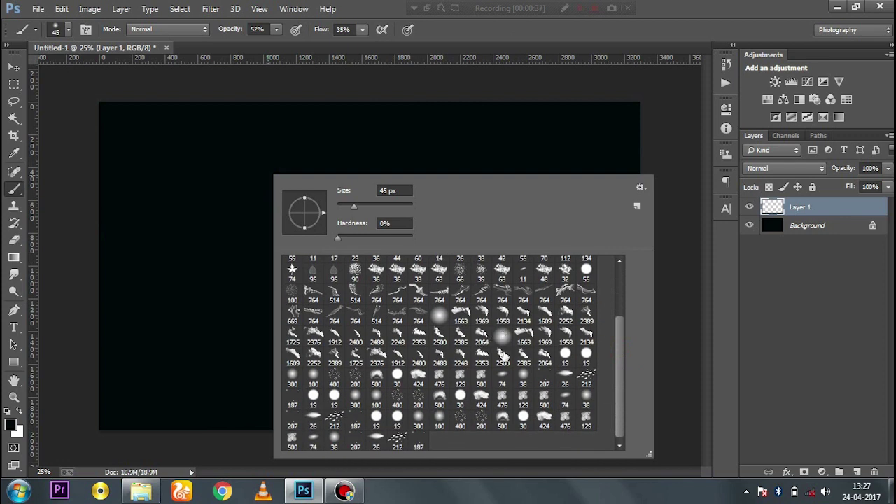
pyautogui.click(233, 335)
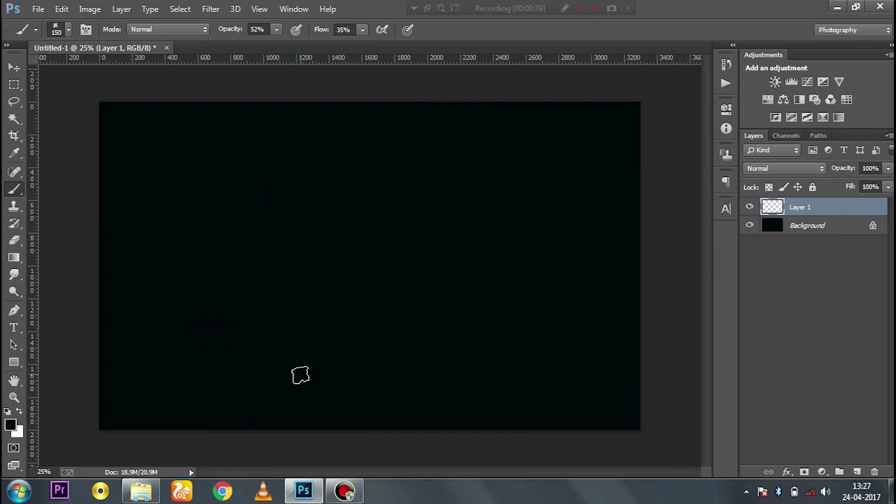
pyautogui.press(']')
pyautogui.press(']')
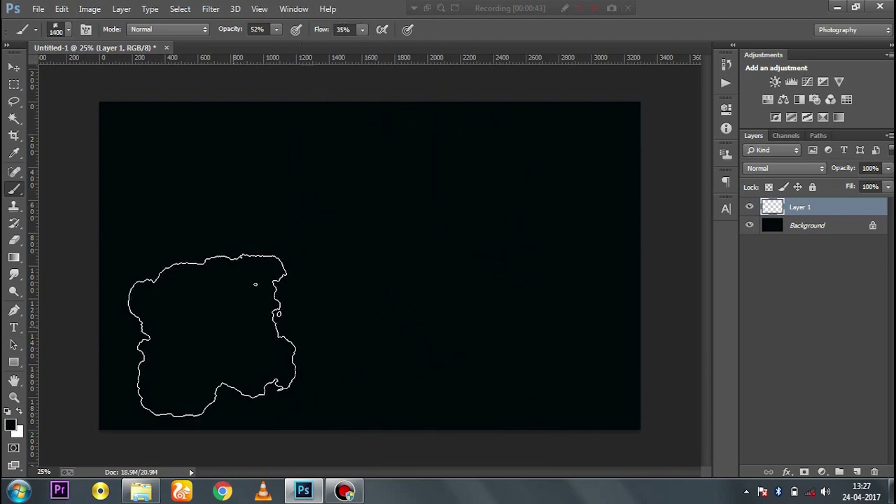
pyautogui.press('x')
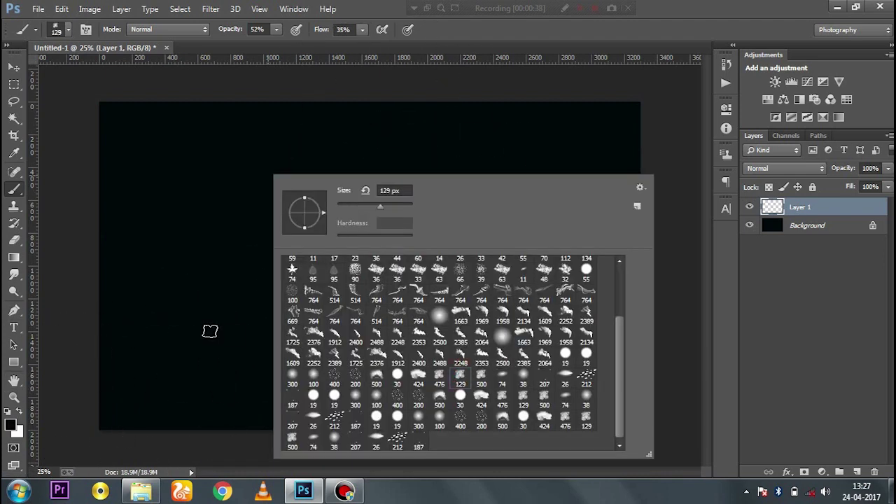
pyautogui.click(210, 331)
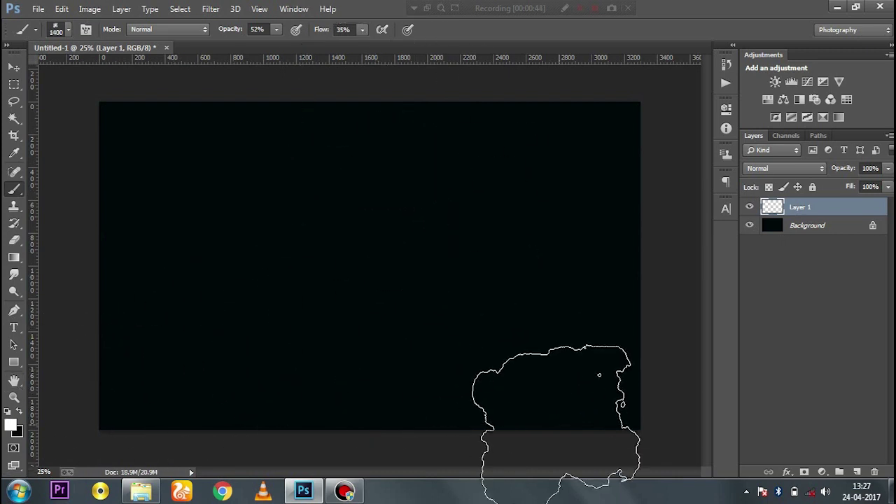
# - Paint grey smoke across the lower right, centre and upper areas, with fainter strokes at 30% opacity
pyautogui.moveTo(600, 371)
pyautogui.mouseDown()
pyautogui.moveTo(644, 414)
pyautogui.moveTo(605, 362)
pyautogui.moveTo(444, 391)
pyautogui.moveTo(500, 364)
pyautogui.moveTo(550, 378)
pyautogui.moveTo(392, 364)
pyautogui.mouseUp()
pyautogui.press(']')
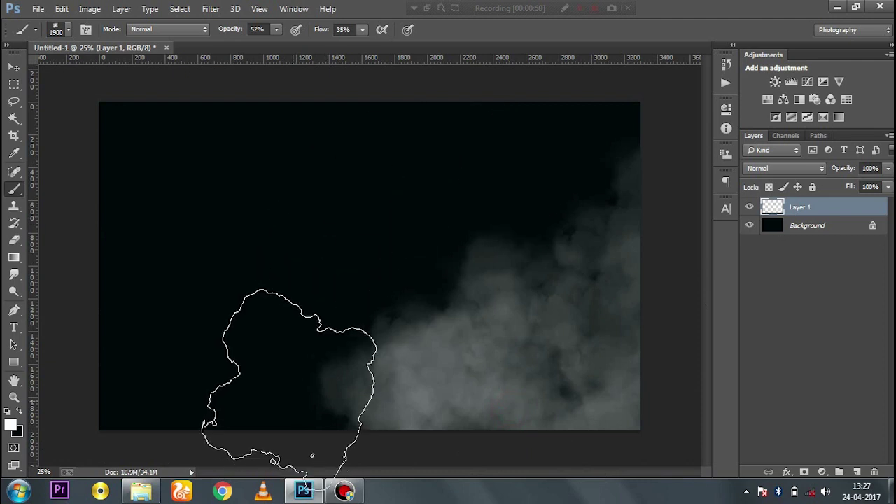
pyautogui.moveTo(280, 448)
pyautogui.mouseDown()
pyautogui.moveTo(483, 364)
pyautogui.moveTo(392, 392)
pyautogui.moveTo(302, 390)
pyautogui.mouseUp()
pyautogui.click(301, 390)
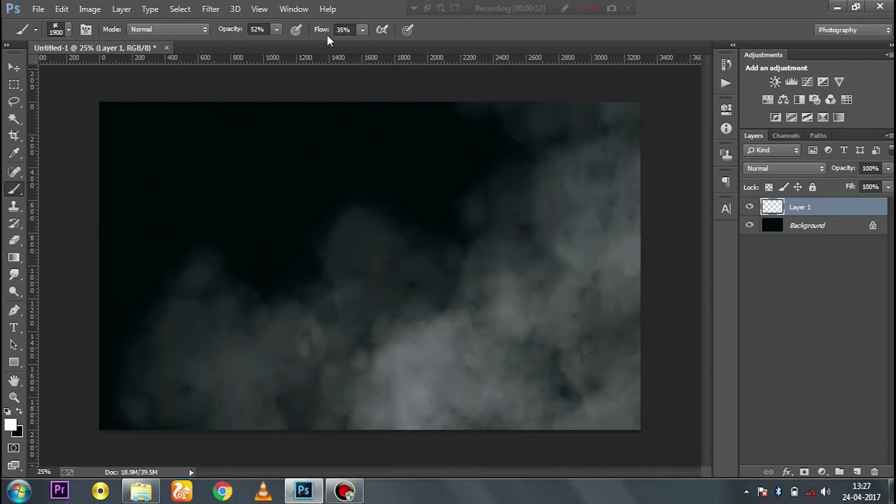
pyautogui.moveTo(264, 42); pyautogui.dragTo(262, 42)
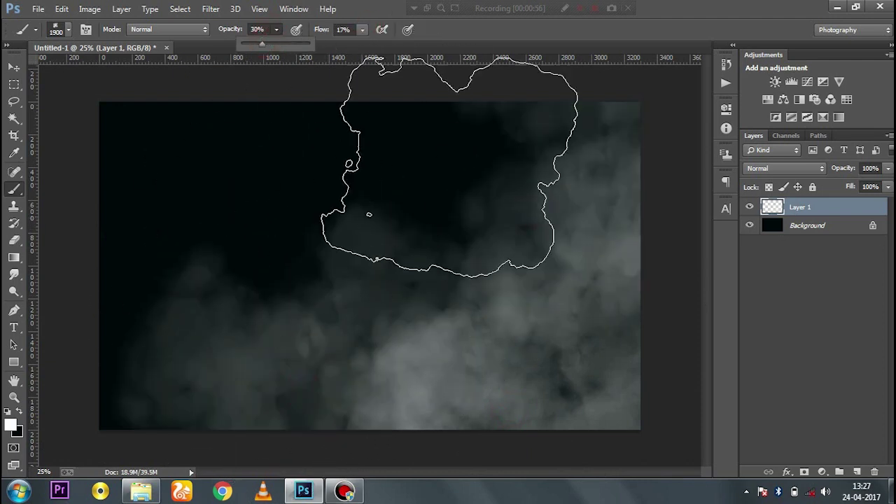
pyautogui.moveTo(460, 149); pyautogui.dragTo(231, 260)
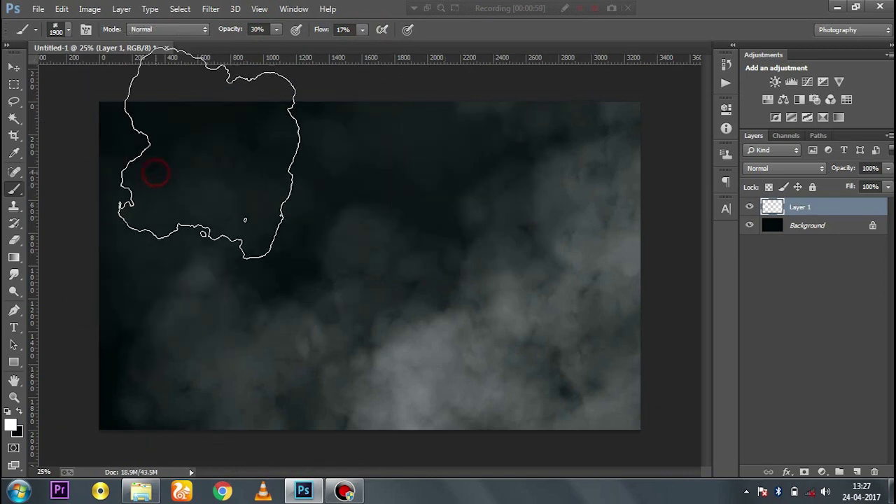
pyautogui.moveTo(405, 190); pyautogui.dragTo(260, 284)
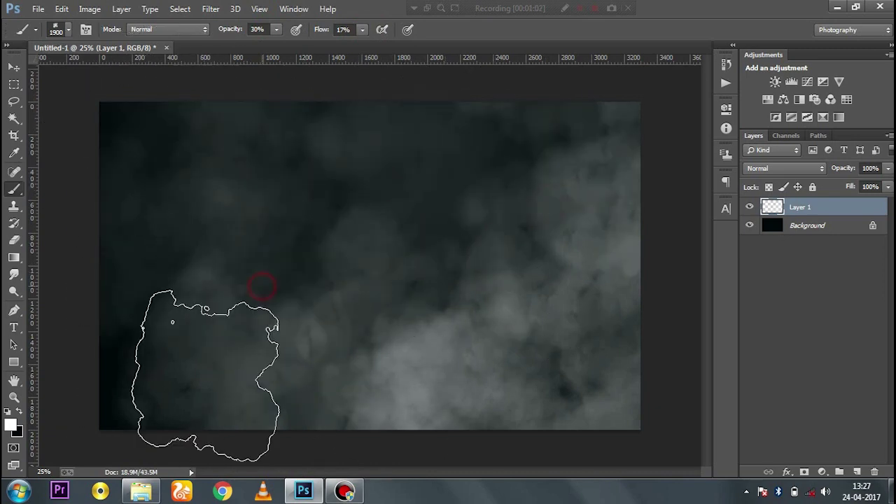
pyautogui.click(552, 429)
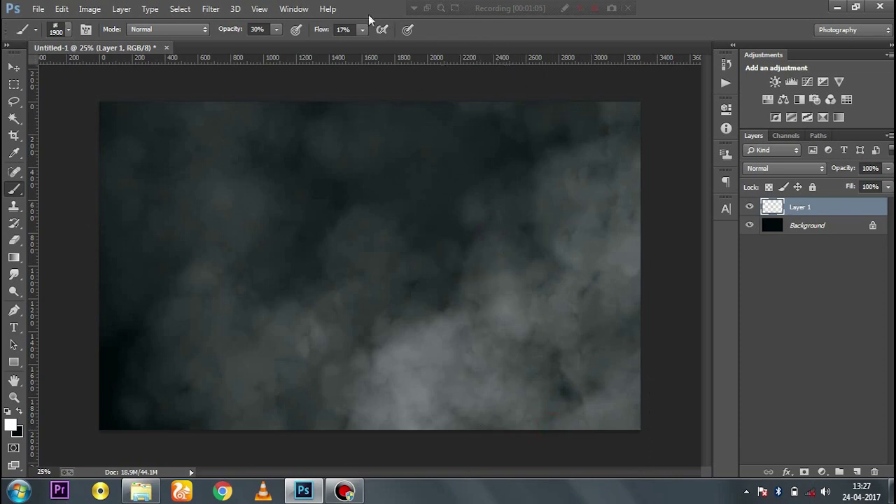
# - Build up brighter smoke at 55% opacity and 58% flow, undoing one overly bright stroke
pyautogui.moveTo(278, 39); pyautogui.dragTo(295, 42)
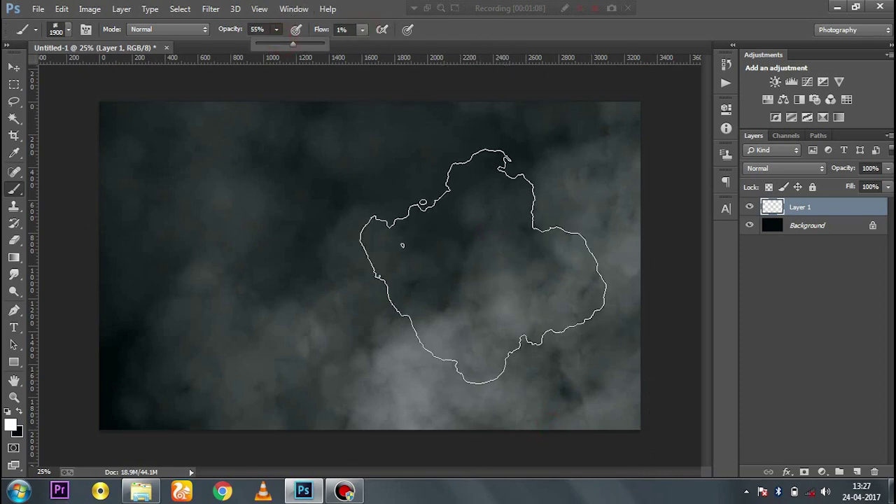
pyautogui.moveTo(607, 376); pyautogui.dragTo(401, 362)
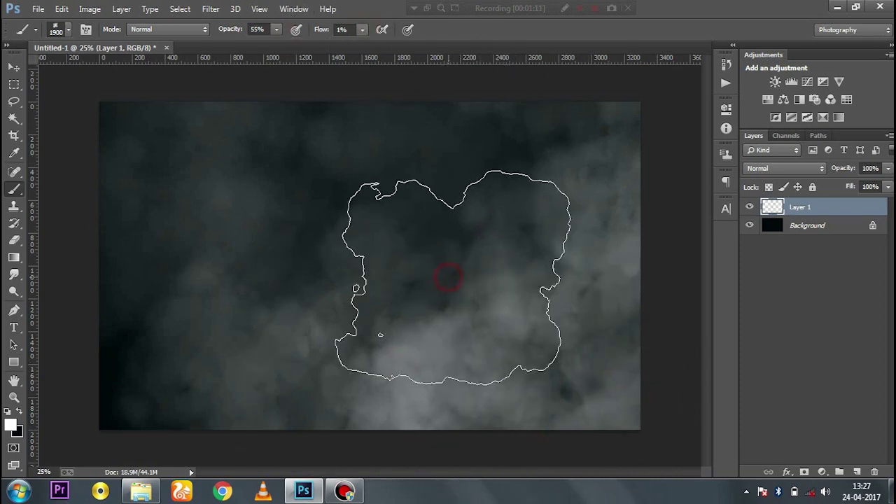
pyautogui.moveTo(401, 362); pyautogui.dragTo(426, 150)
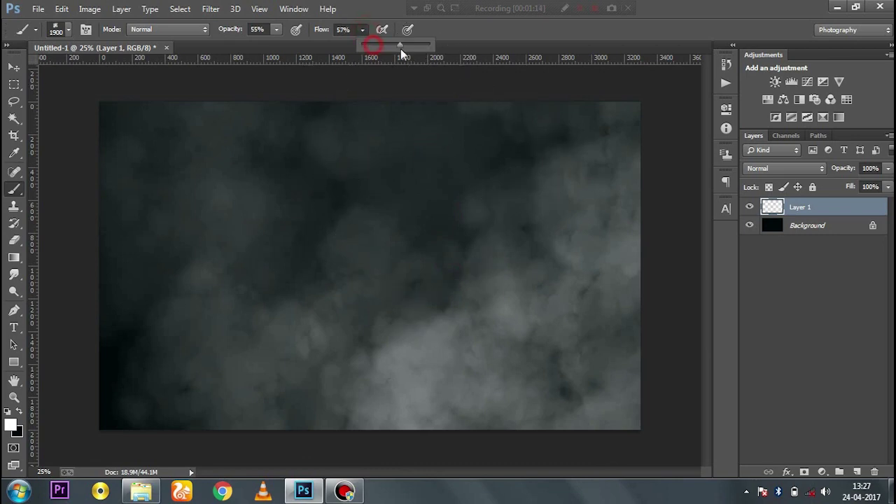
pyautogui.moveTo(401, 49); pyautogui.dragTo(403, 46)
pyautogui.moveTo(474, 266); pyautogui.dragTo(602, 364)
pyautogui.moveTo(500, 350); pyautogui.dragTo(543, 413)
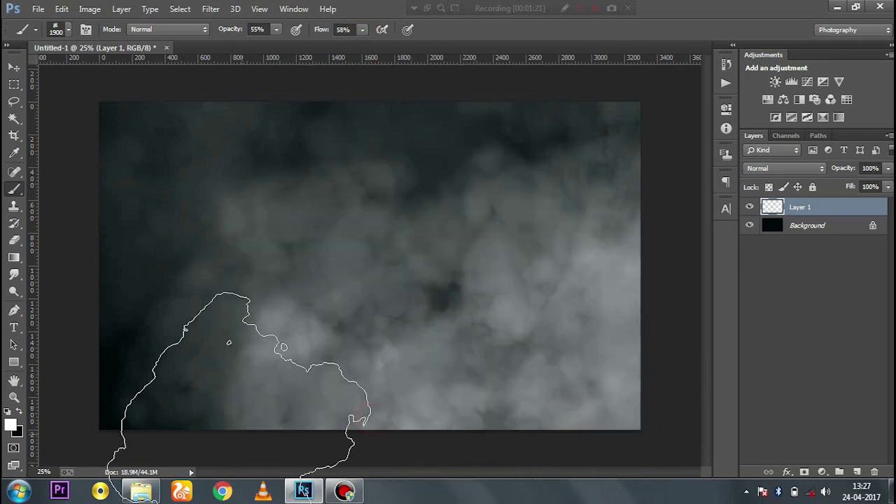
pyautogui.moveTo(152, 424)
pyautogui.mouseDown()
pyautogui.moveTo(539, 184)
pyautogui.moveTo(490, 360)
pyautogui.mouseUp()
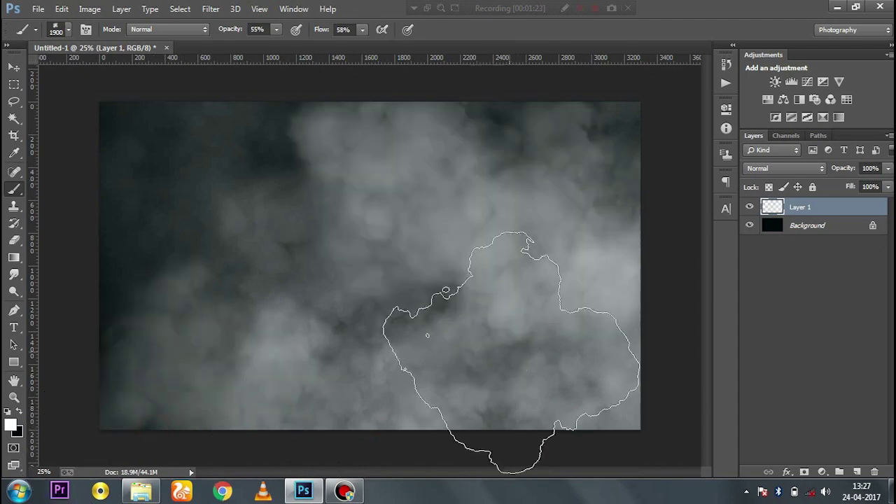
pyautogui.hotkey('ctrl', 'z')
pyautogui.moveTo(465, 137); pyautogui.dragTo(360, 259)
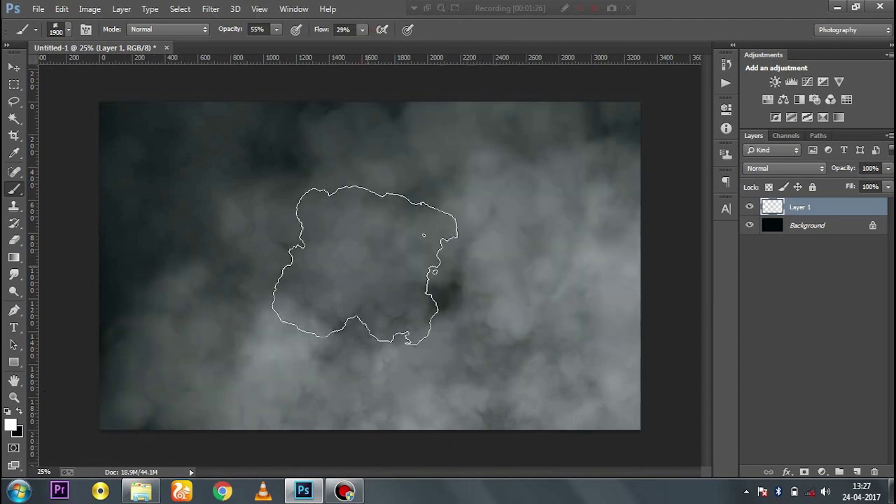
pyautogui.click(218, 8)
pyautogui.moveTo(217, 166)
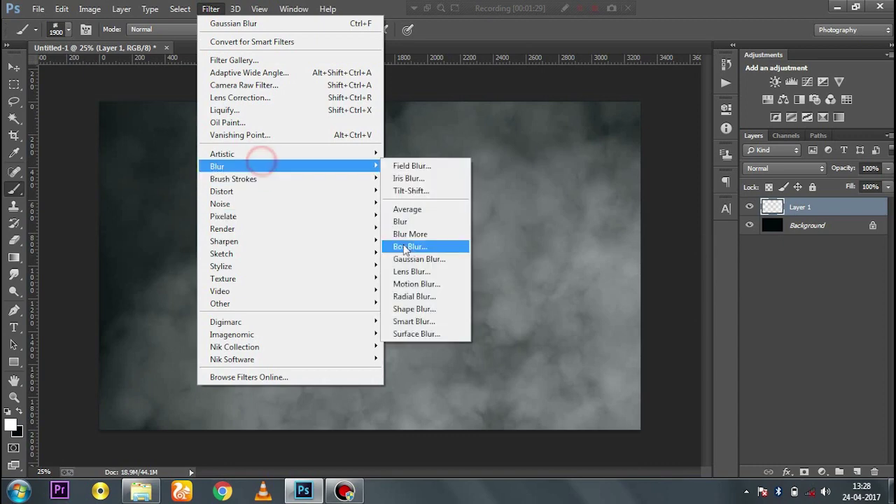
# - Soften the smoke with Gaussian Blur and add a new empty layer above it
pyautogui.click(422, 256)
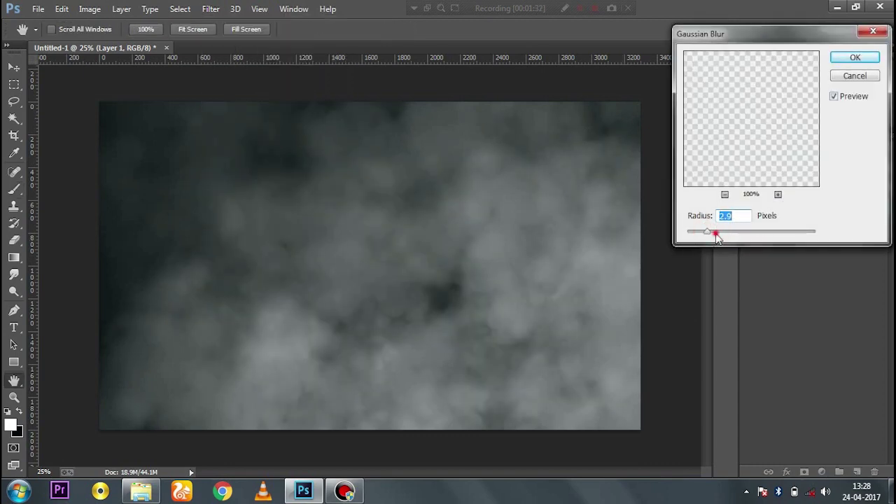
pyautogui.click(854, 57)
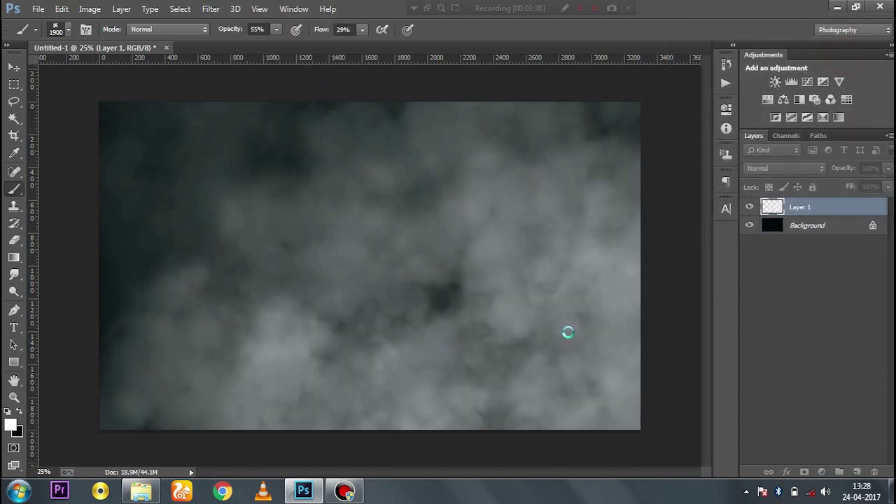
pyautogui.click(857, 472)
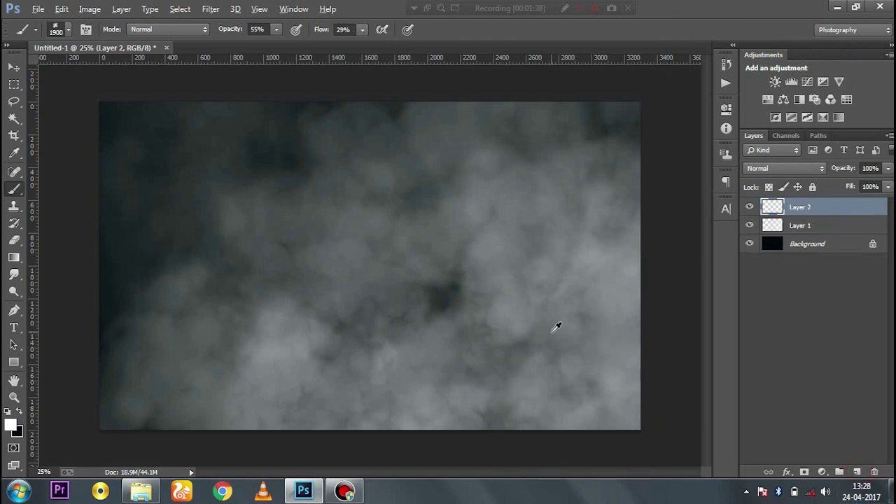
# - Stamp extra soft smoke patches across the canvas, denser over the upper part
pyautogui.click(434, 324)
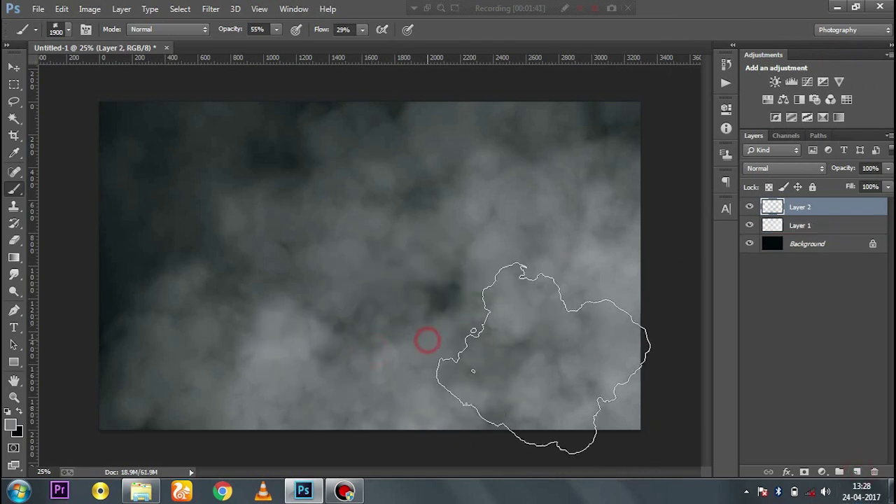
pyautogui.click(276, 341)
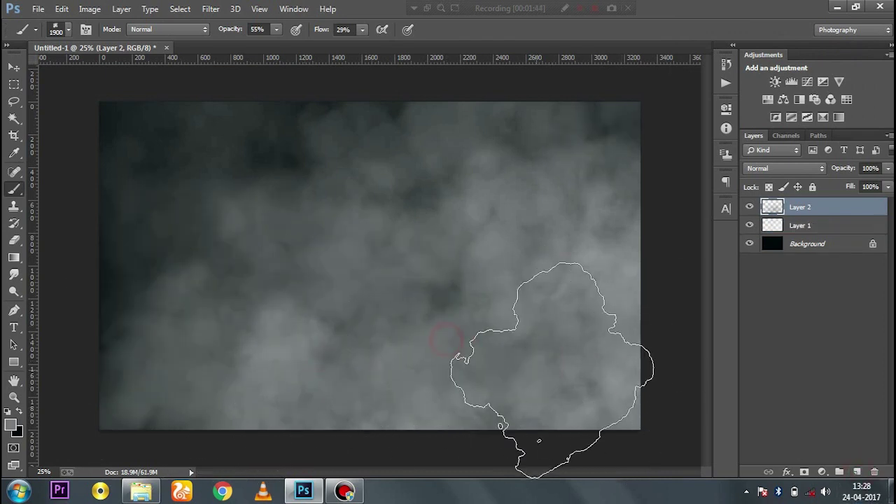
pyautogui.click(464, 343)
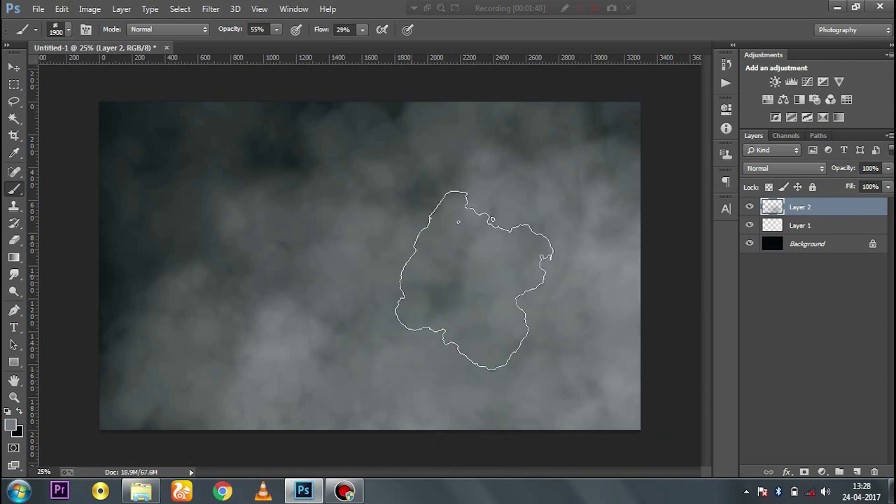
pyautogui.click(443, 298)
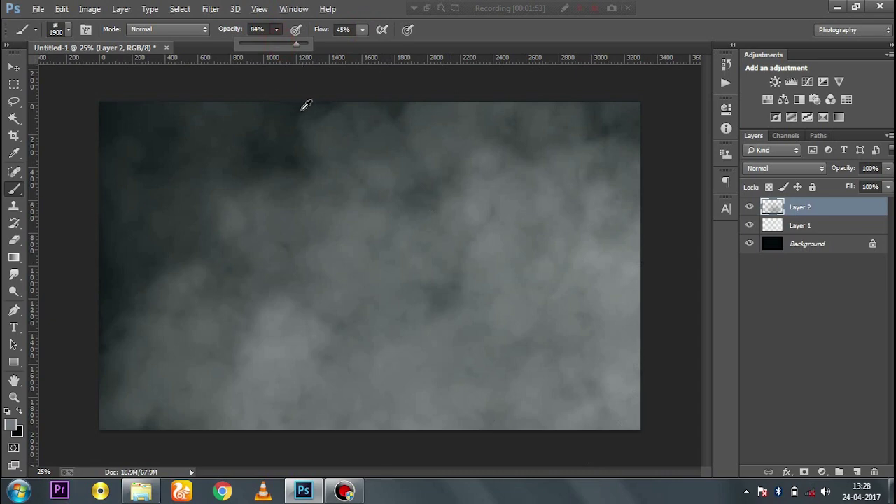
pyautogui.click(548, 137)
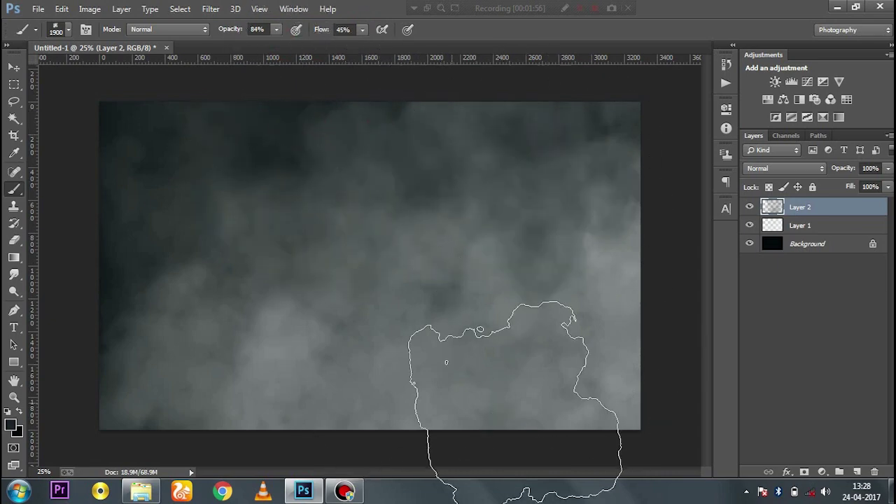
pyautogui.click(156, 379)
# - Open the IMG_47471 photo in Photoshop from the 'i am back' folder
pyautogui.click(157, 493)
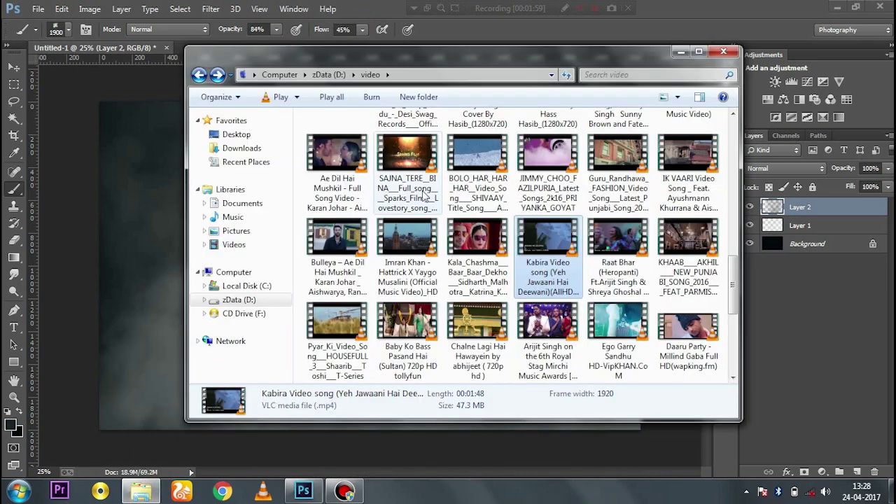
pyautogui.click(141, 492)
pyautogui.press('super+d')
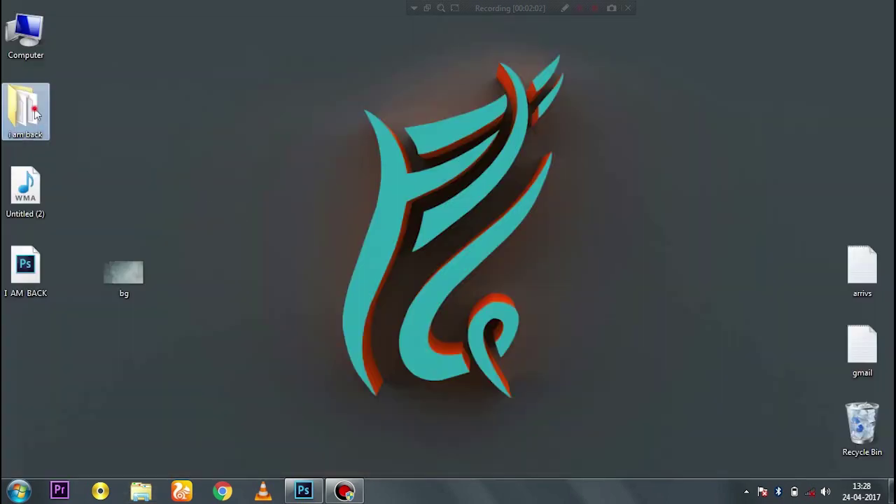
pyautogui.doubleClick(36, 115)
pyautogui.moveTo(410, 151)
pyautogui.mouseDown()
pyautogui.moveTo(305, 490)
pyautogui.moveTo(394, 46)
pyautogui.mouseUp()
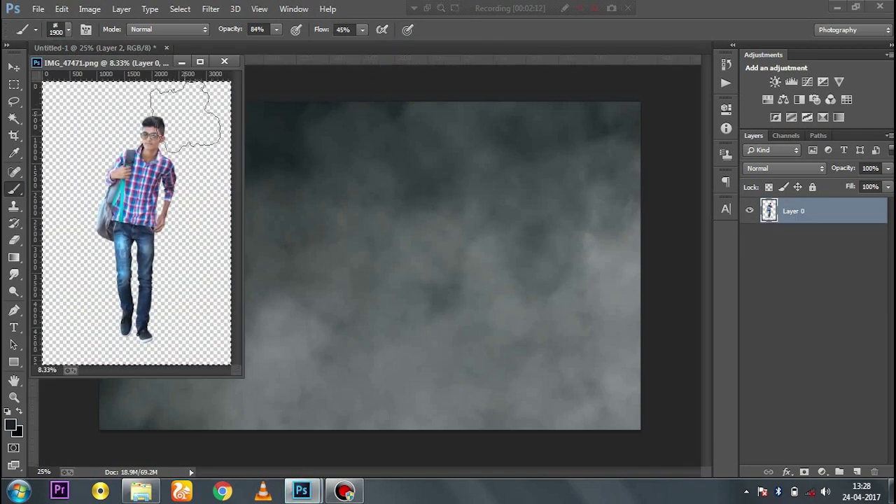
# - Bring the man cutout into Untitled-1 as Layer 3 and start Free Transform
pyautogui.press('v')
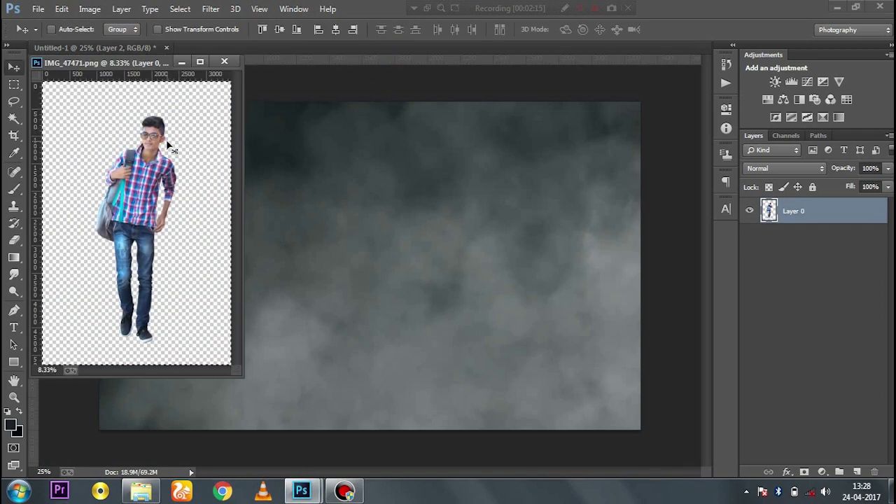
pyautogui.click(224, 62)
pyautogui.hotkey('ctrl', 'v')
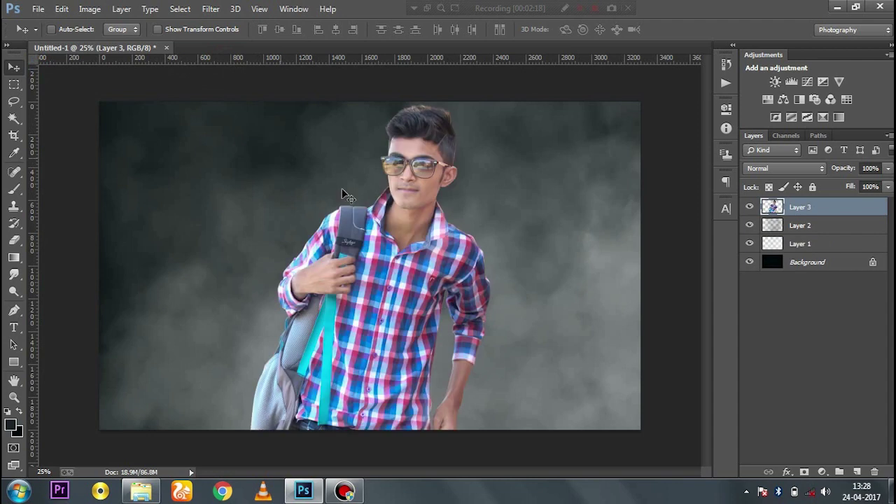
pyautogui.hotkey('ctrl', 't')
# - Scale the man down to about 74% and move him toward the right
pyautogui.moveTo(490, 102)
pyautogui.mouseDown()
pyautogui.moveTo(455, 202)
pyautogui.moveTo(579, 84)
pyautogui.moveTo(587, 94)
pyautogui.moveTo(581, 114)
pyautogui.mouseUp()
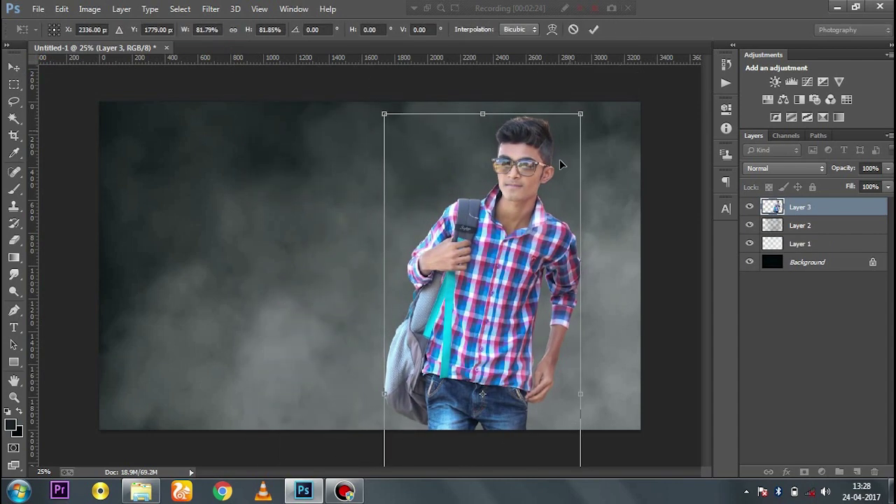
pyautogui.moveTo(559, 159)
pyautogui.mouseDown()
pyautogui.moveTo(589, 119)
pyautogui.moveTo(584, 115)
pyautogui.mouseUp()
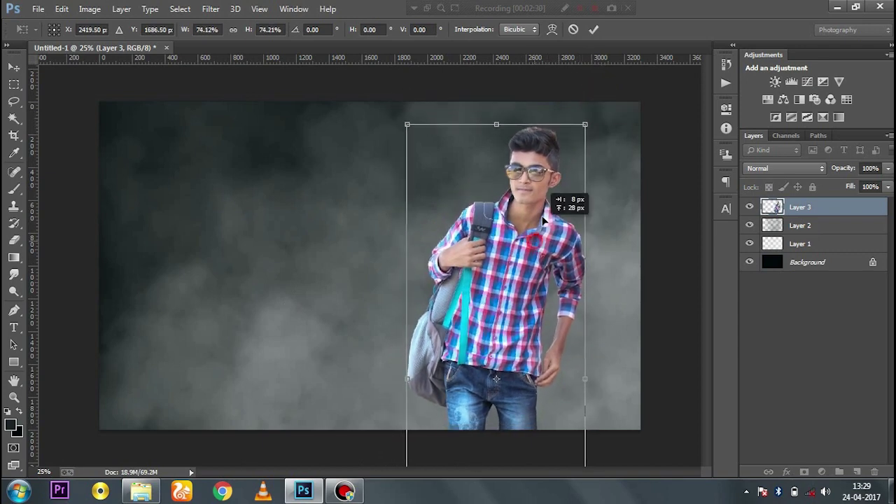
pyautogui.moveTo(569, 198); pyautogui.dragTo(573, 184)
pyautogui.moveTo(590, 100); pyautogui.dragTo(582, 131)
pyautogui.moveTo(553, 180); pyautogui.dragTo(570, 161)
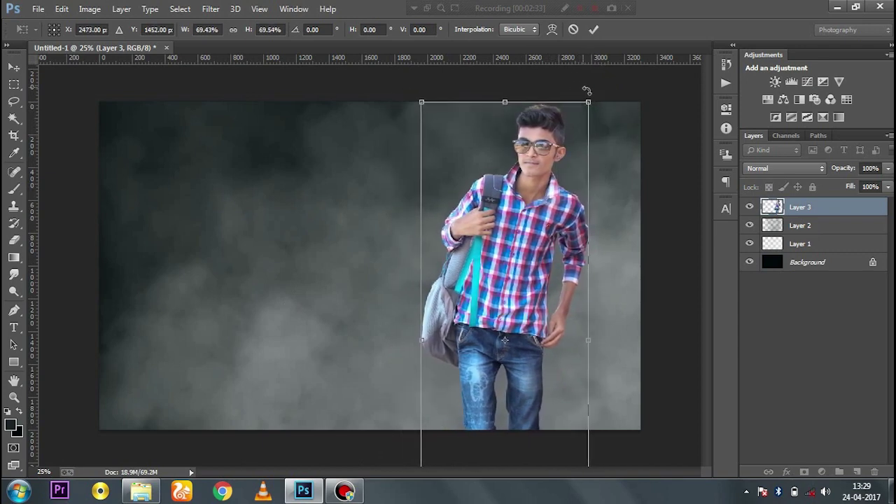
pyautogui.moveTo(586, 90); pyautogui.dragTo(609, 77)
# - Nudge the man into position, then reopen IMG_47471 from the 'i am back' folder
pyautogui.moveTo(556, 177); pyautogui.dragTo(560, 206)
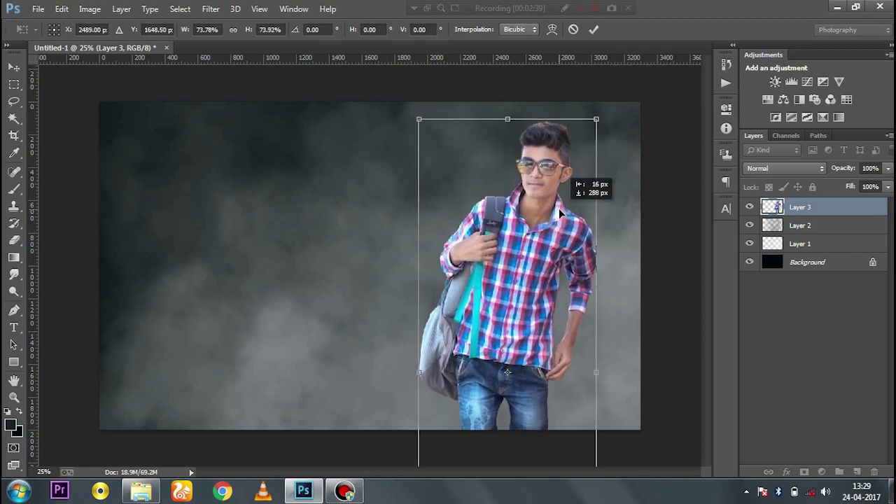
pyautogui.moveTo(559, 206); pyautogui.dragTo(543, 214)
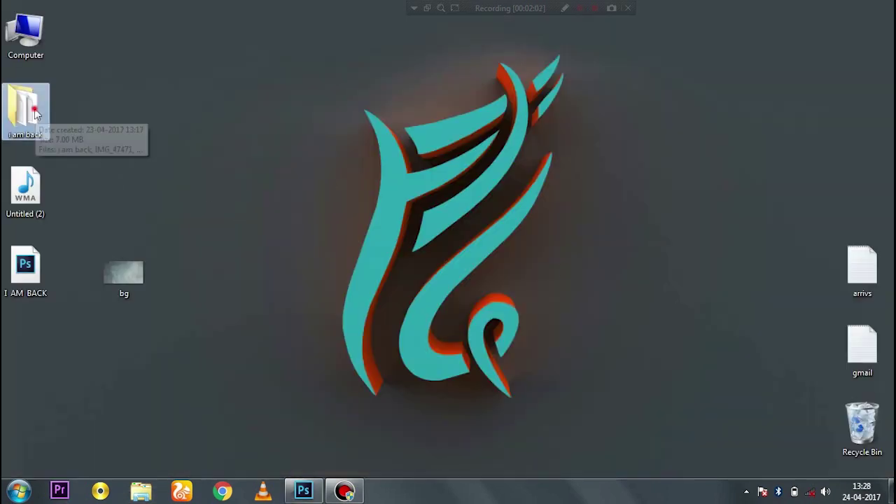
pyautogui.doubleClick(23, 108)
pyautogui.moveTo(409, 147)
pyautogui.mouseDown()
pyautogui.moveTo(316, 345)
pyautogui.moveTo(395, 47)
pyautogui.mouseUp()
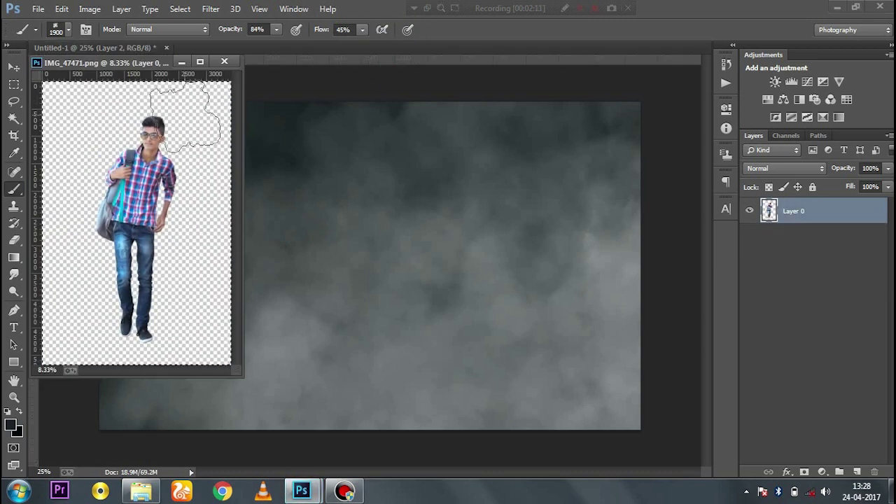
# - Drag the man into Untitled-1 and begin scaling him to about 85%
pyautogui.press('v')
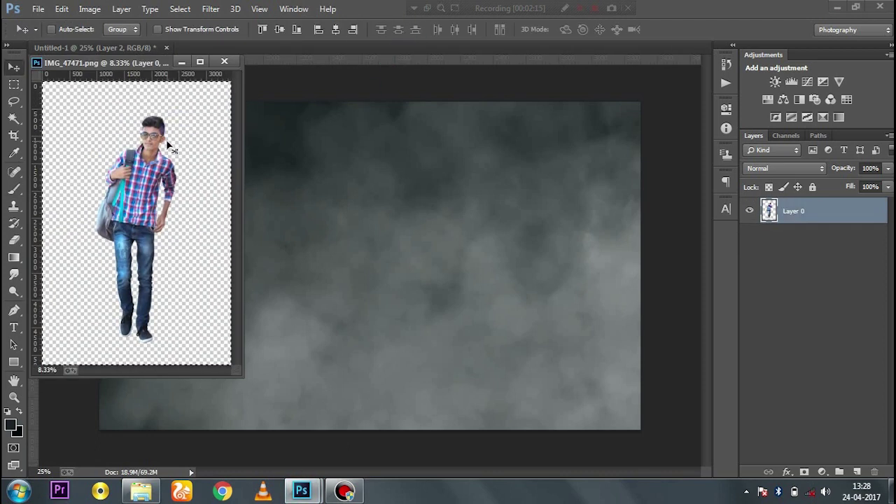
pyautogui.moveTo(168, 145); pyautogui.dragTo(264, 160)
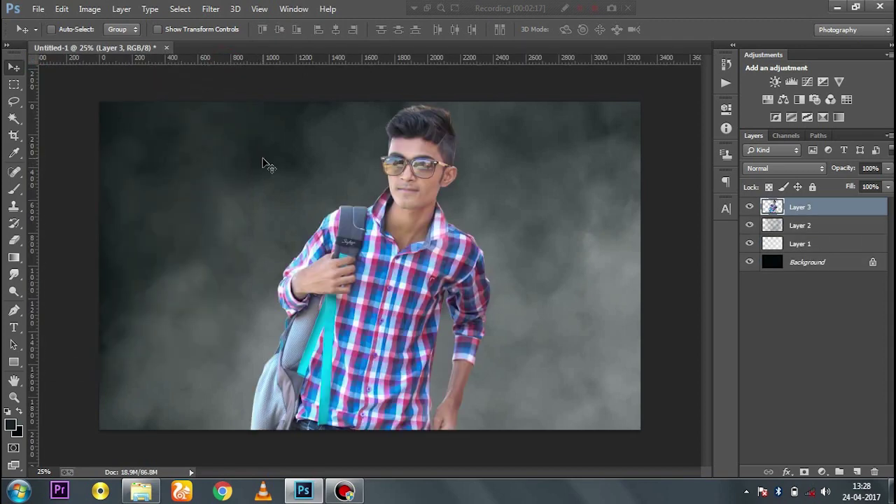
pyautogui.hotkey('ctrl', 't')
pyautogui.moveTo(490, 101); pyautogui.dragTo(474, 146)
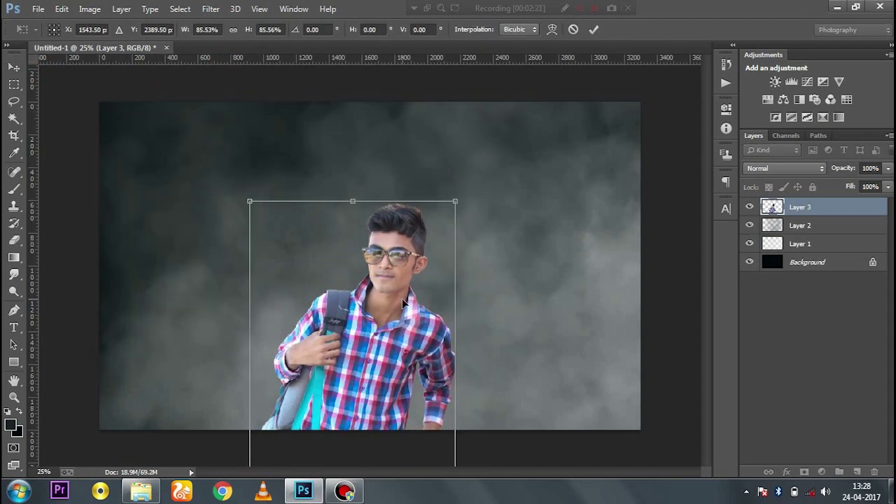
pyautogui.moveTo(459, 210); pyautogui.dragTo(588, 101)
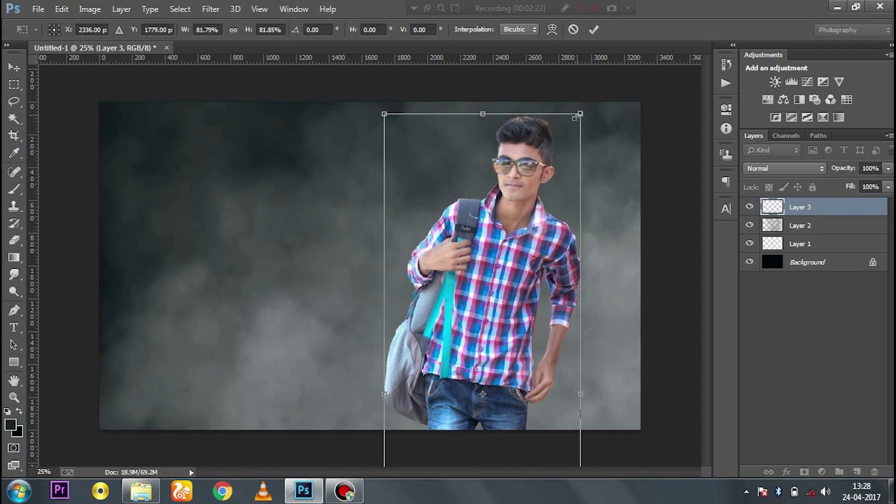
# - Rescale the man to about 74%, place him right of centre, and commit the transform
pyautogui.hotkey('ctrl', 'v')
pyautogui.hotkey('ctrl', 't')
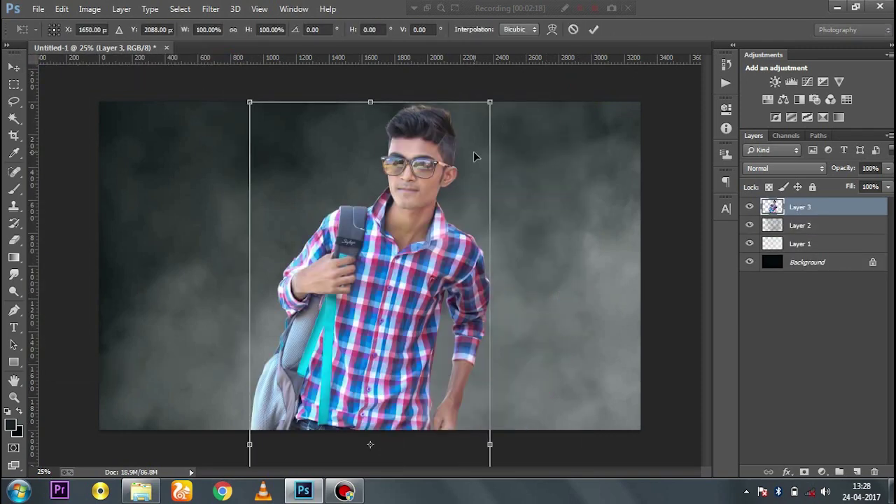
pyautogui.moveTo(490, 102); pyautogui.dragTo(427, 191)
pyautogui.moveTo(390, 282); pyautogui.dragTo(558, 204)
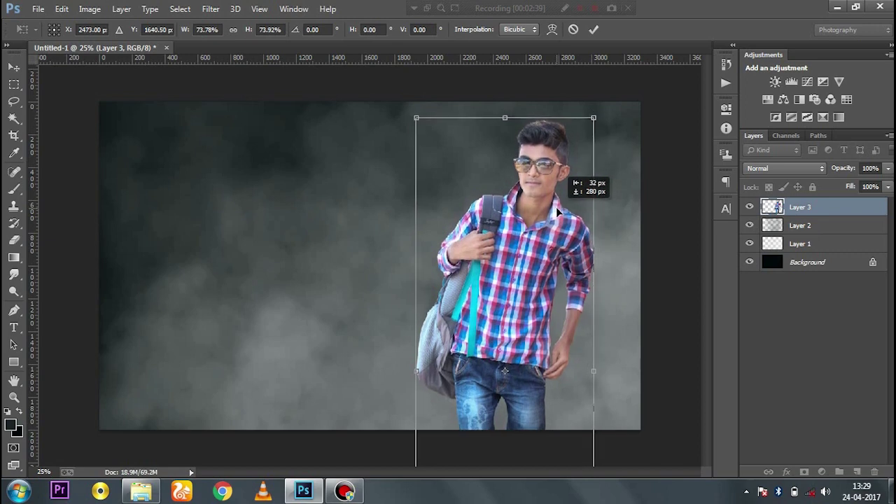
pyautogui.moveTo(560, 207); pyautogui.dragTo(540, 209)
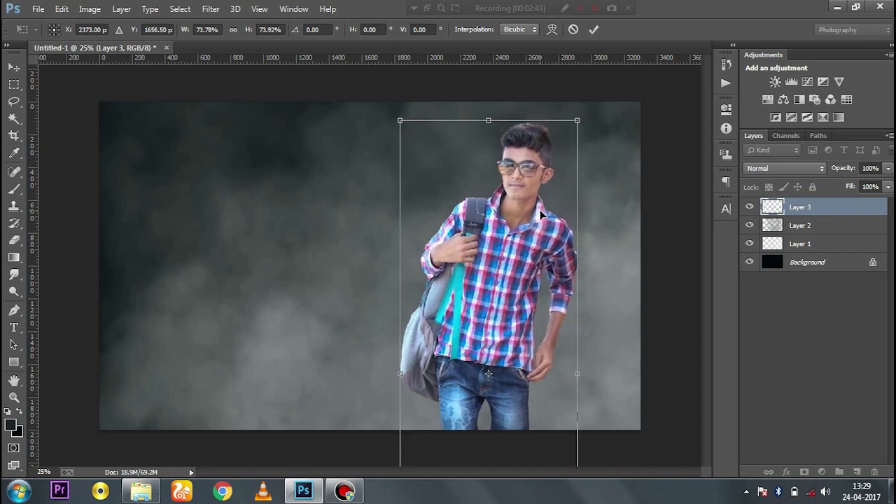
pyautogui.press('Return')
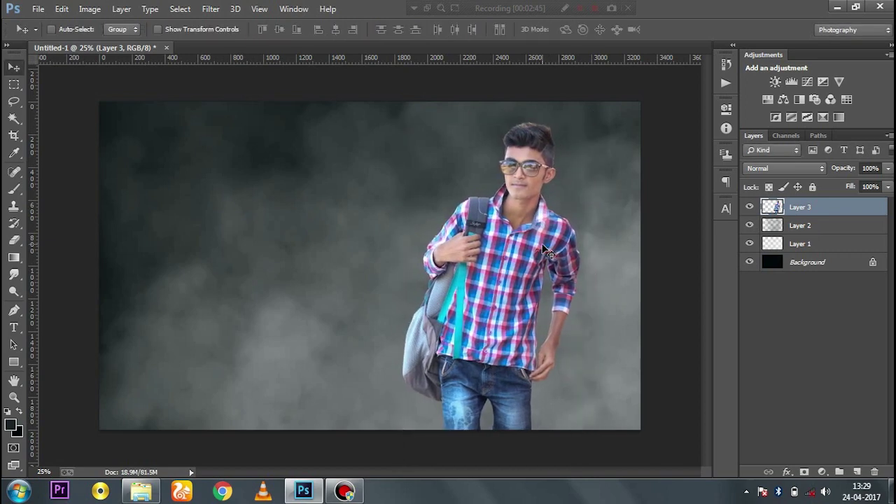
pyautogui.hotkey('shift', 'Right')
pyautogui.hotkey('shift', 'Right')
pyautogui.hotkey('shift', 'Right')
# - Set the smoke Layer 2 opacity to 69%
pyautogui.scroll(2, 548, 250)
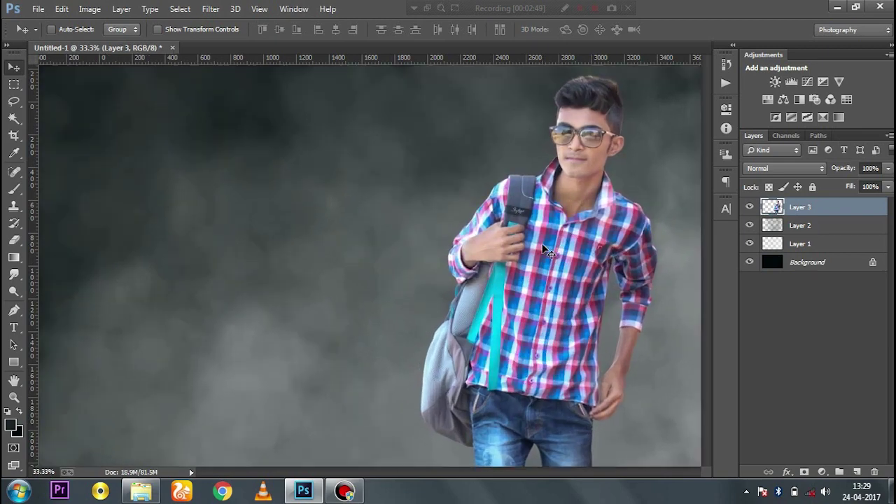
pyautogui.scroll(-1, 504, 306)
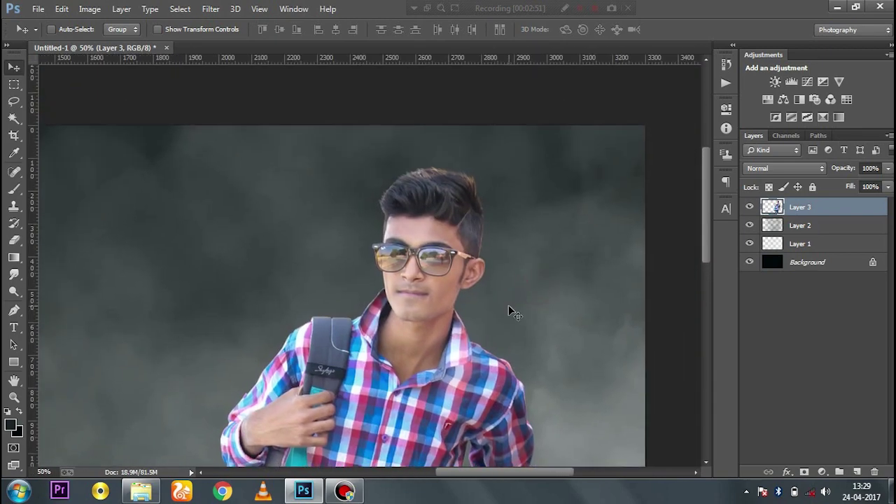
pyautogui.scroll(-1, 508, 304)
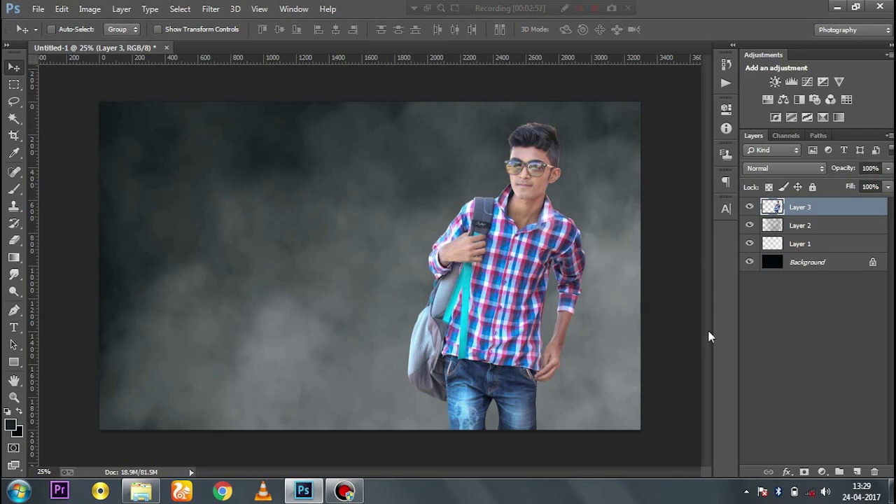
pyautogui.click(799, 226)
pyautogui.click(750, 226)
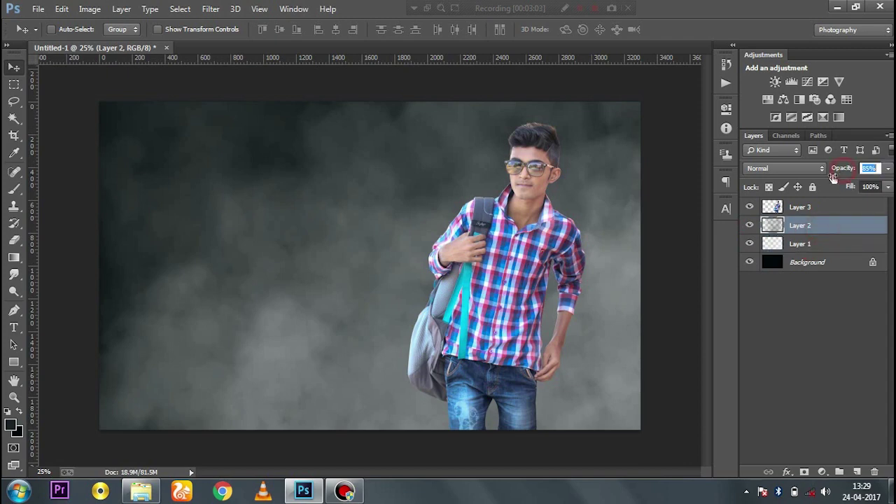
pyautogui.write('69')
pyautogui.press('Return')
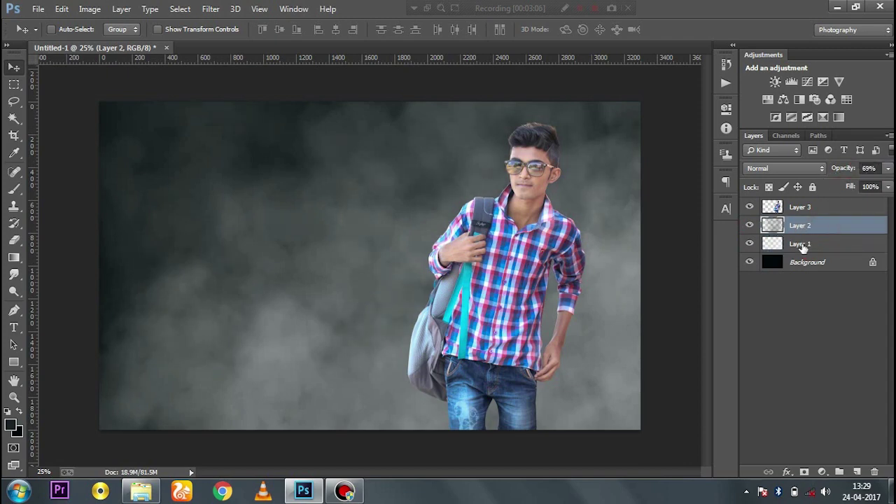
# - Select the man's Layer 3 and zoom in until his glasses fill the view
pyautogui.click(807, 208)
pyautogui.scroll(3, 527, 293)
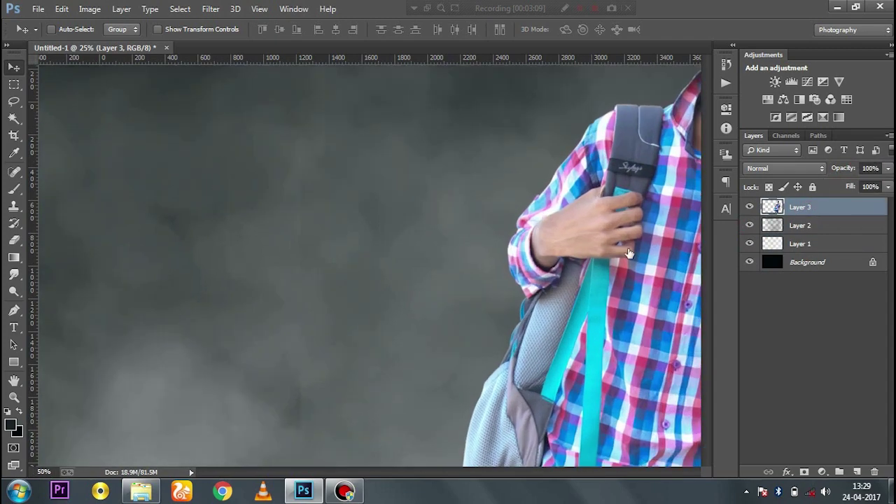
pyautogui.moveTo(526, 292); pyautogui.dragTo(429, 432)
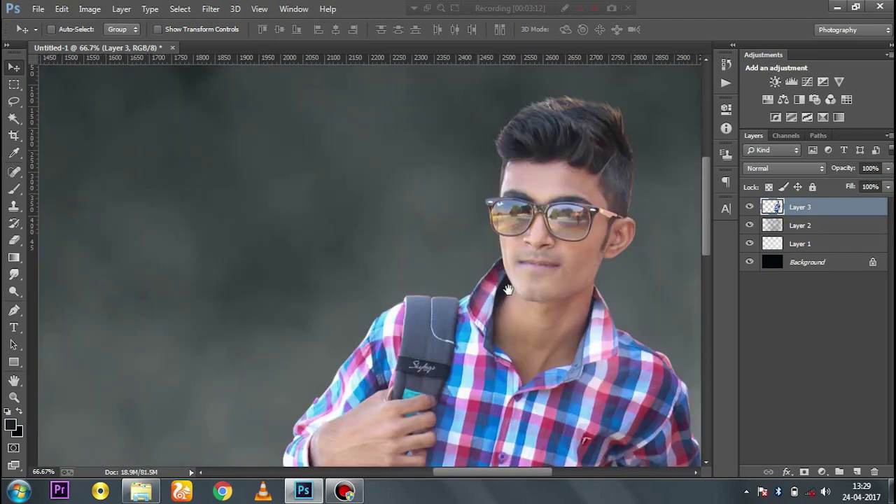
pyautogui.scroll(2, 508, 289)
pyautogui.moveTo(508, 289); pyautogui.dragTo(308, 389)
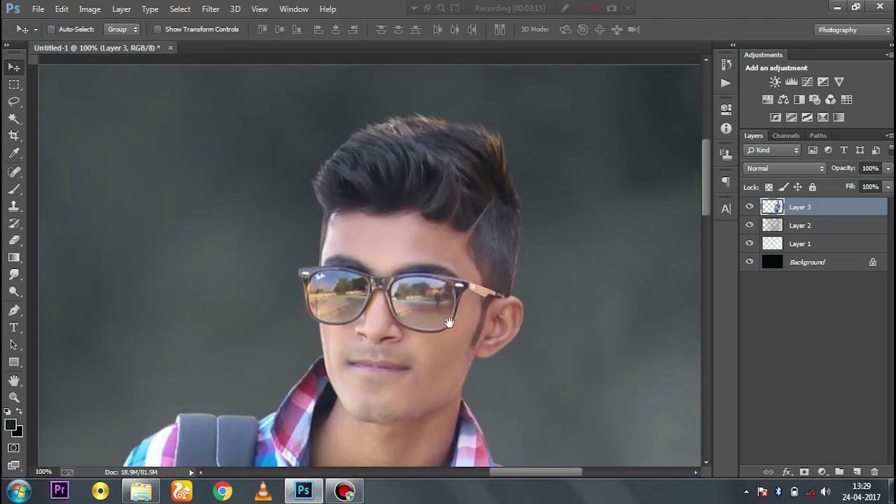
pyautogui.scroll(2, 473, 270)
# - Trace a Pen path along the left lens rim of the glasses
pyautogui.press('p')
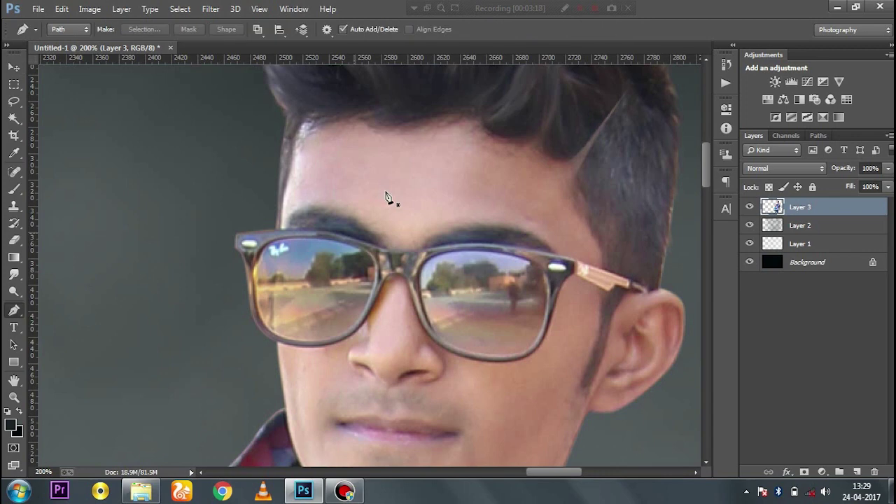
pyautogui.scroll(1, 386, 196)
pyautogui.moveTo(386, 192); pyautogui.dragTo(412, 184)
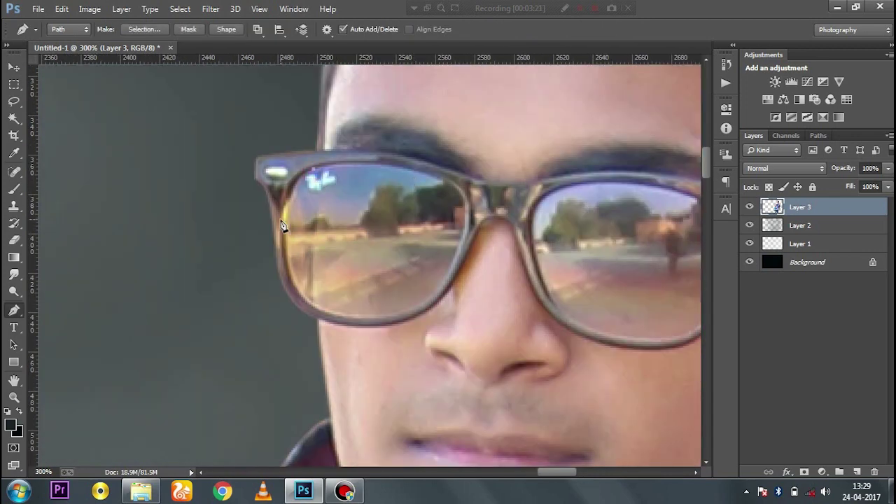
pyautogui.click(287, 278)
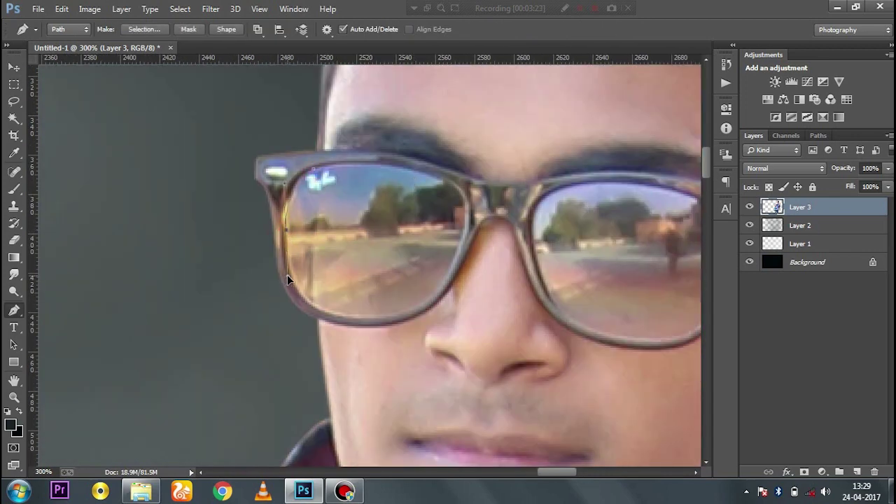
pyautogui.click(363, 320)
pyautogui.moveTo(429, 316); pyautogui.dragTo(435, 318)
pyautogui.click(537, 266)
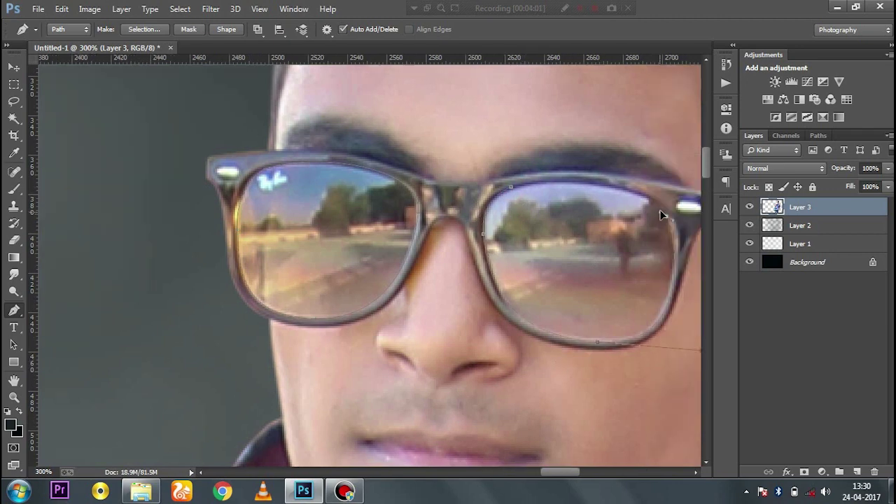
# - Close the path around the right lens, load it as a selection, and add empty Layer 4
pyautogui.moveTo(661, 284); pyautogui.dragTo(589, 254)
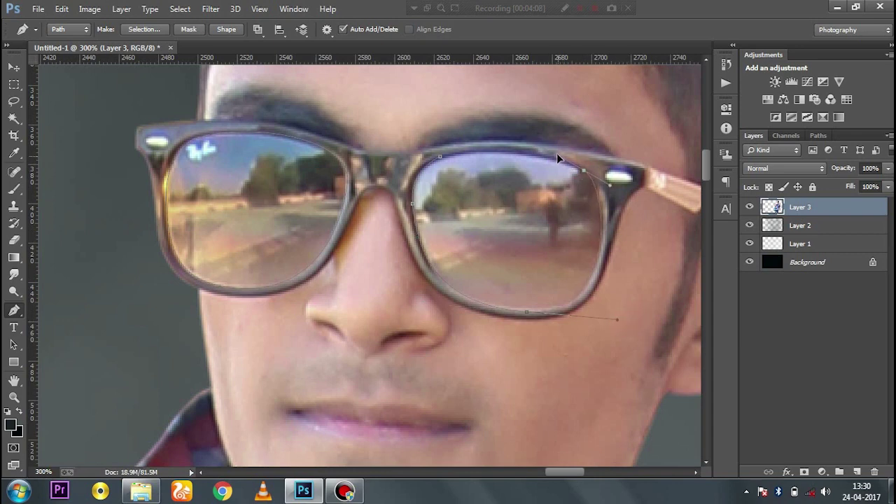
pyautogui.click(439, 156)
pyautogui.hotkey('ctrl', 'Return')
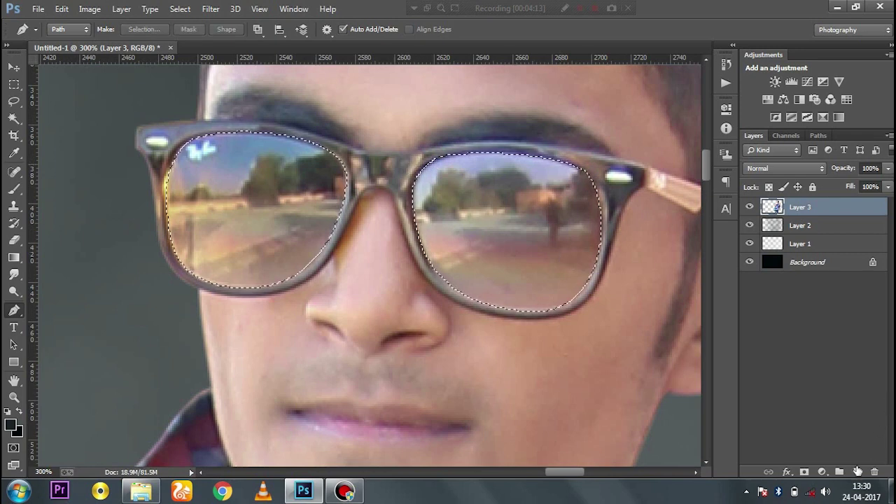
pyautogui.click(857, 472)
# - Paint the selected lenses light blue #00aaff with a soft brush on Layer 4
pyautogui.click(10, 424)
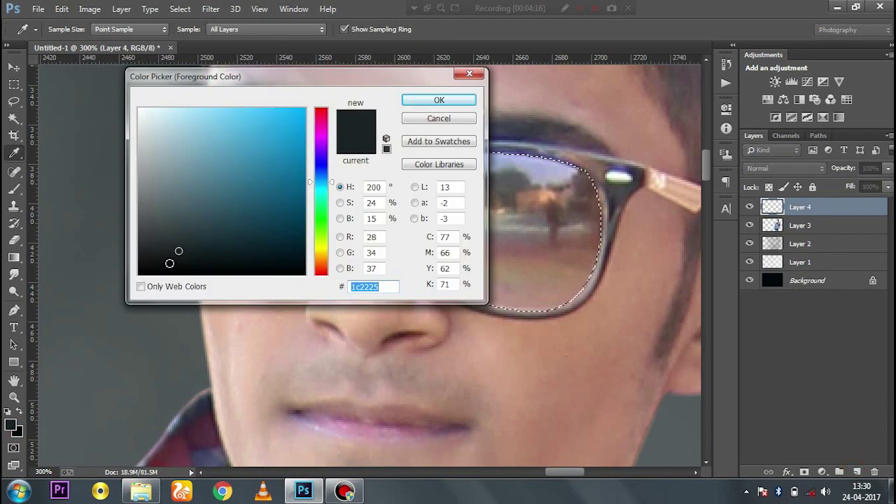
pyautogui.write('00aaff')
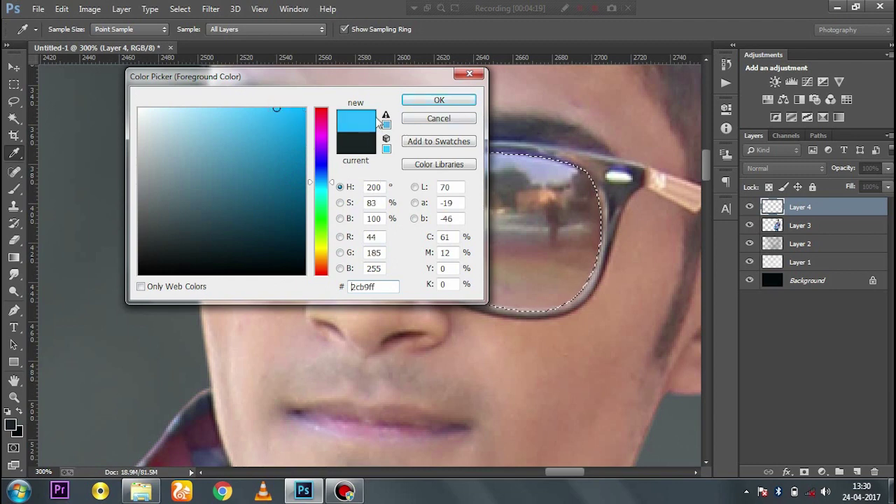
pyautogui.click(439, 100)
pyautogui.press('p')
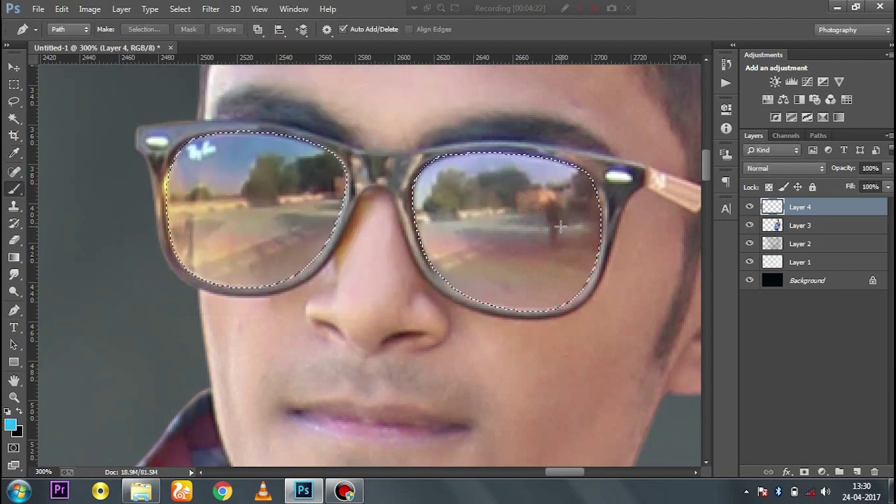
pyautogui.press('b')
pyautogui.click(550, 221)
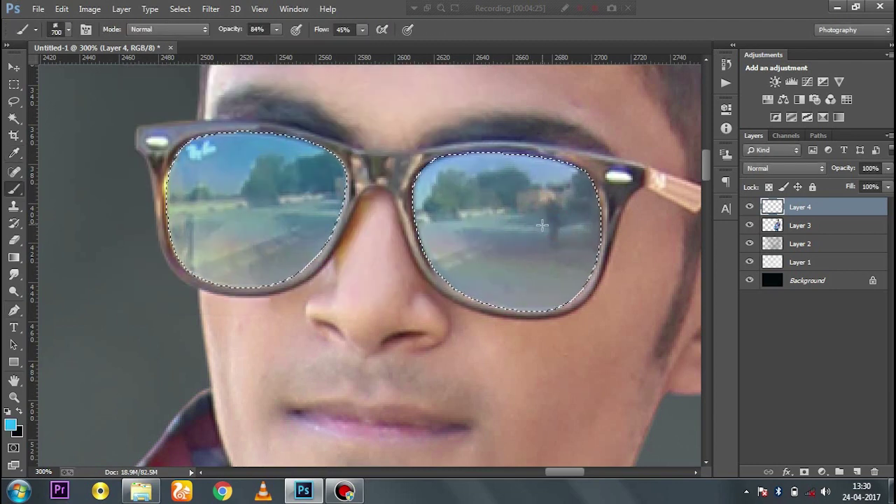
pyautogui.moveTo(539, 222)
pyautogui.mouseDown()
pyautogui.moveTo(234, 291)
pyautogui.moveTo(303, 320)
pyautogui.moveTo(518, 287)
pyautogui.mouseUp()
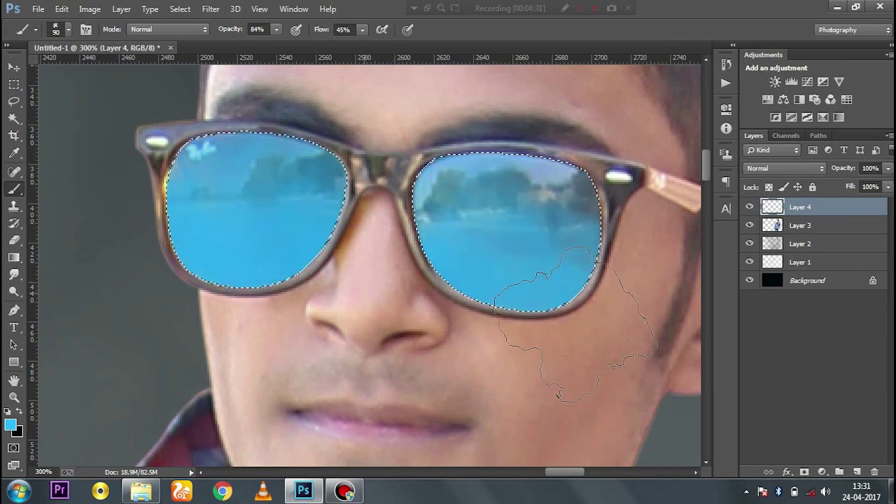
# - Darken the top of the right lens with a deeper blue, then switch to a lighter sky blue
pyautogui.click(11, 425)
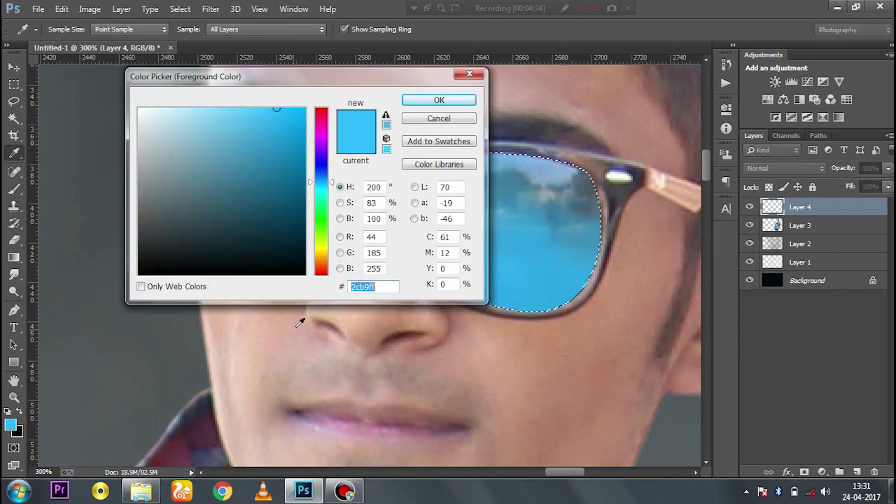
pyautogui.moveTo(320, 178); pyautogui.dragTo(322, 180)
pyautogui.click(440, 101)
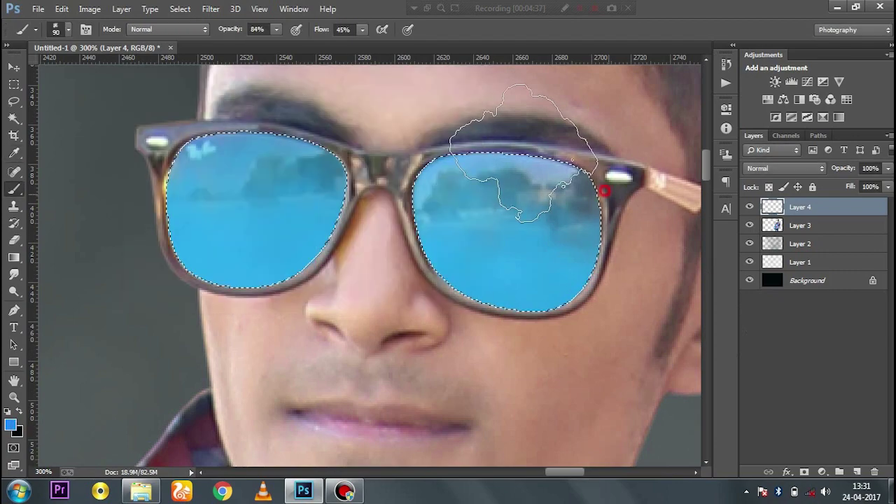
pyautogui.moveTo(325, 123); pyautogui.dragTo(463, 144)
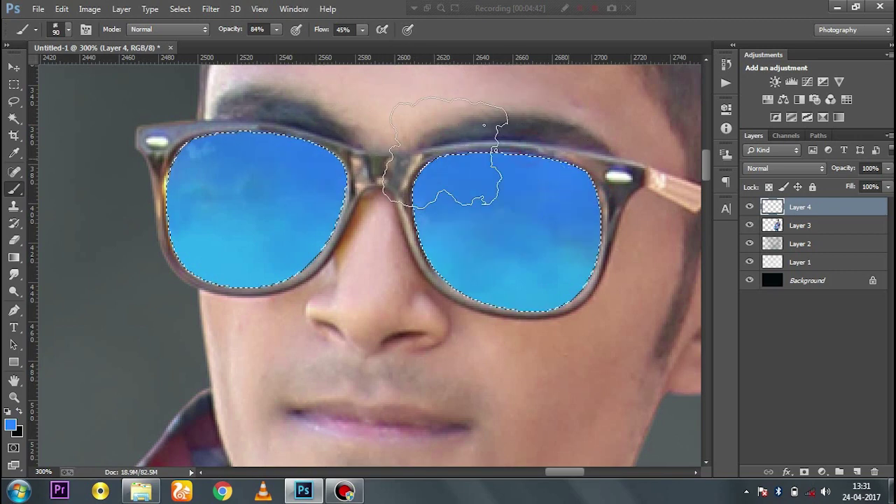
pyautogui.keyDown('alt'); pyautogui.click(250, 272); pyautogui.keyUp('alt')
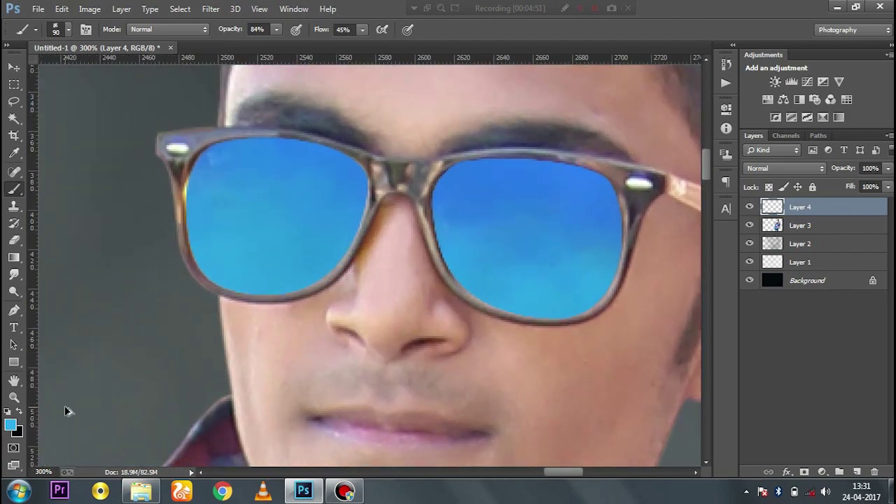
pyautogui.click(10, 425)
pyautogui.moveTo(266, 116); pyautogui.dragTo(254, 98)
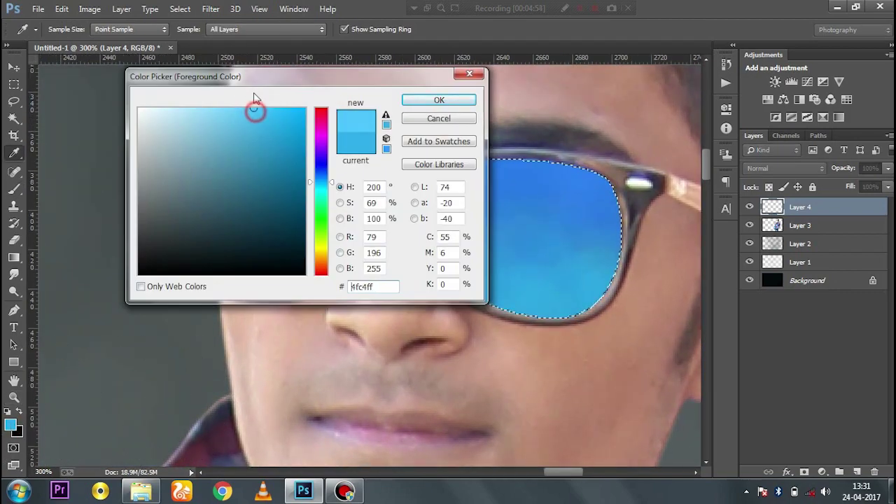
pyautogui.click(428, 103)
pyautogui.press('b')
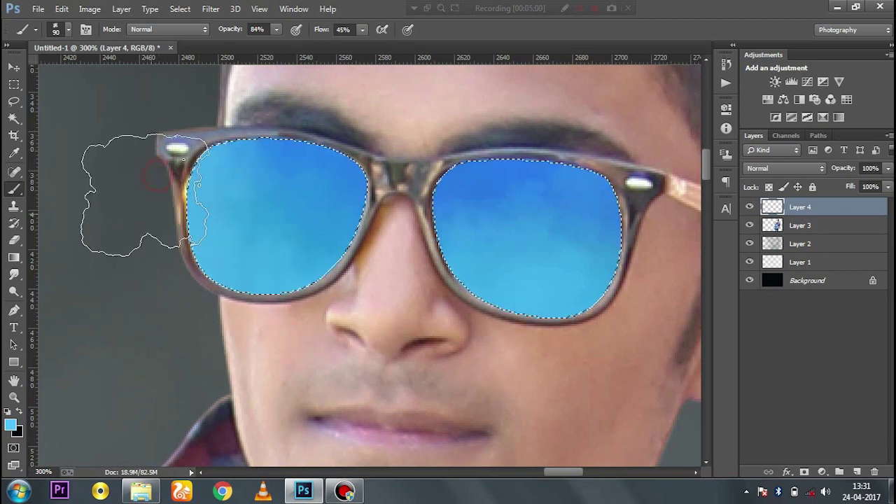
# - Deselect the lenses, zoom in on the man's face, and make Layer 3 active
pyautogui.hotkey('ctrl', 'd')
pyautogui.hotkey('ctrl', '-')
pyautogui.hotkey('ctrl', '-')
pyautogui.hotkey('ctrl', '-')
pyautogui.hotkey('ctrl', '-')
pyautogui.hotkey('ctrl', '-')
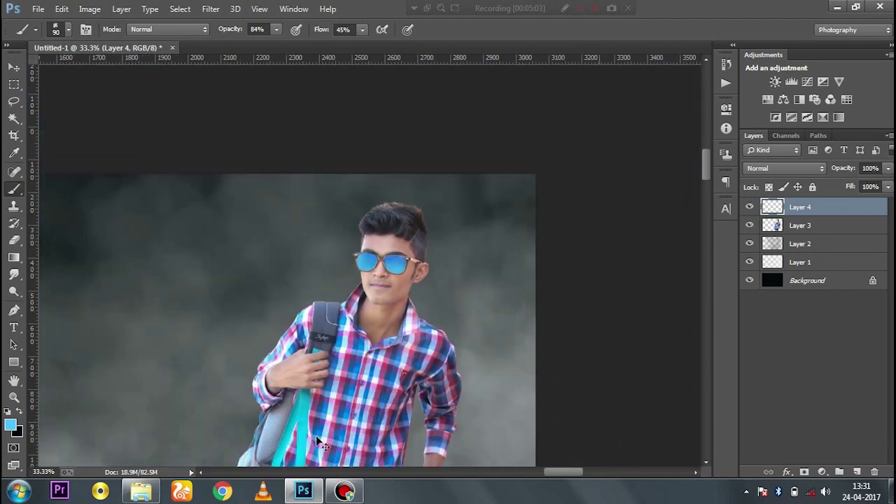
pyautogui.hotkey('ctrl', '-')
pyautogui.hotkey('ctrl', '+')
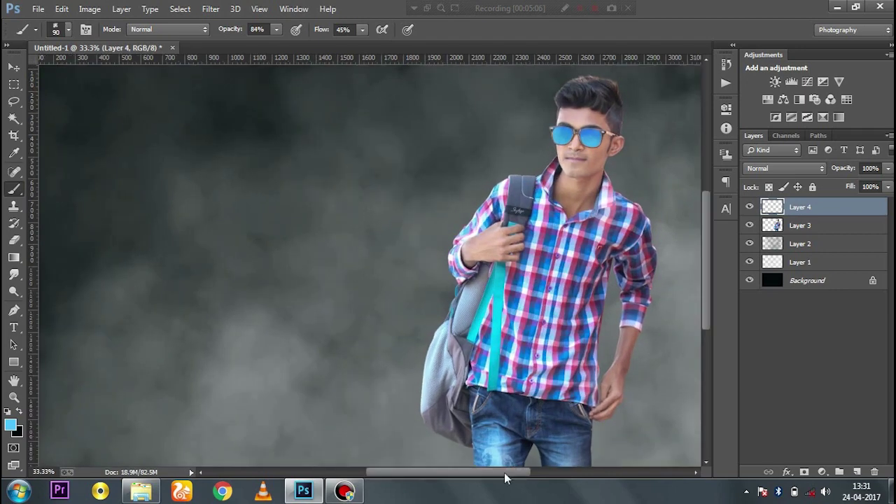
pyautogui.hotkey('ctrl', '+')
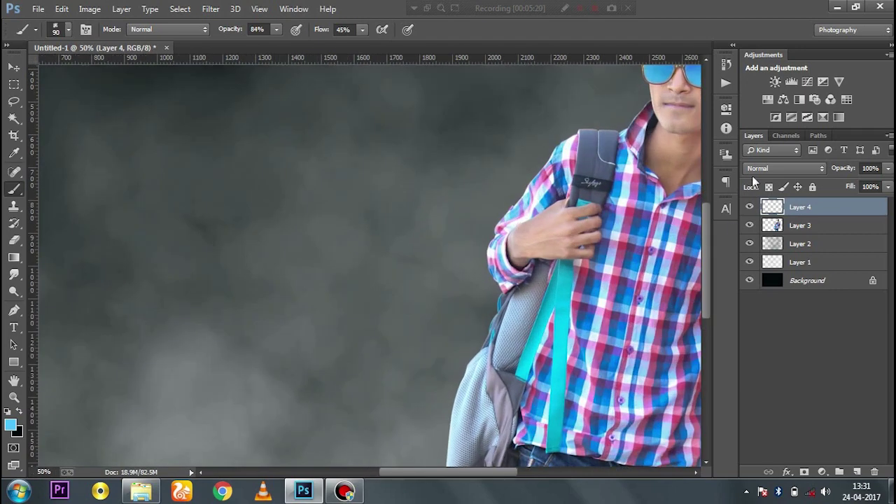
pyautogui.scroll(2, 636, 216)
pyautogui.hscroll(3, 636, 216)
pyautogui.hotkey('ctrl', '+')
pyautogui.hotkey('ctrl', '+')
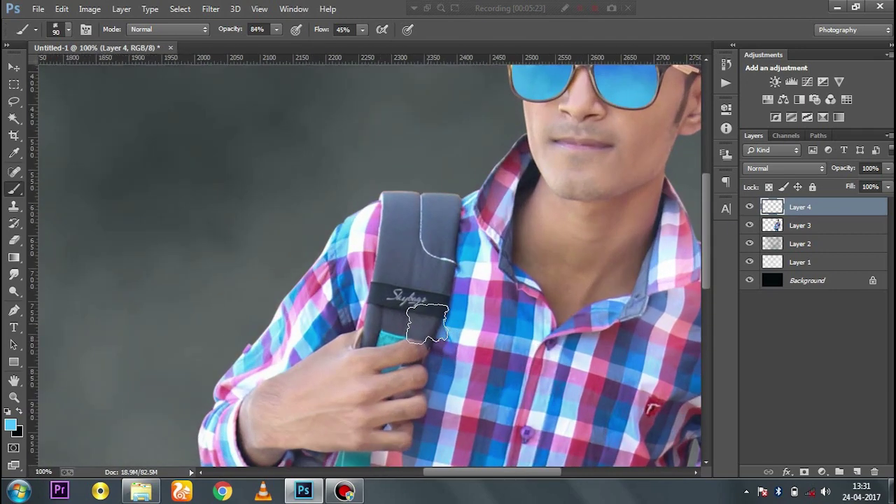
pyautogui.hotkey('ctrl', '+')
pyautogui.hscroll(6, 532, 336)
pyautogui.scroll(2, 493, 354)
pyautogui.scroll(4, 493, 354)
pyautogui.scroll(1, 468, 315)
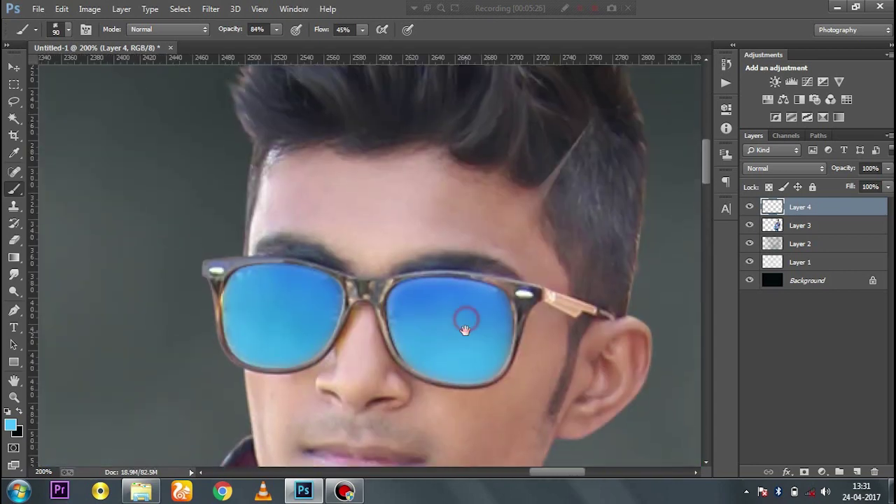
pyautogui.click(813, 229)
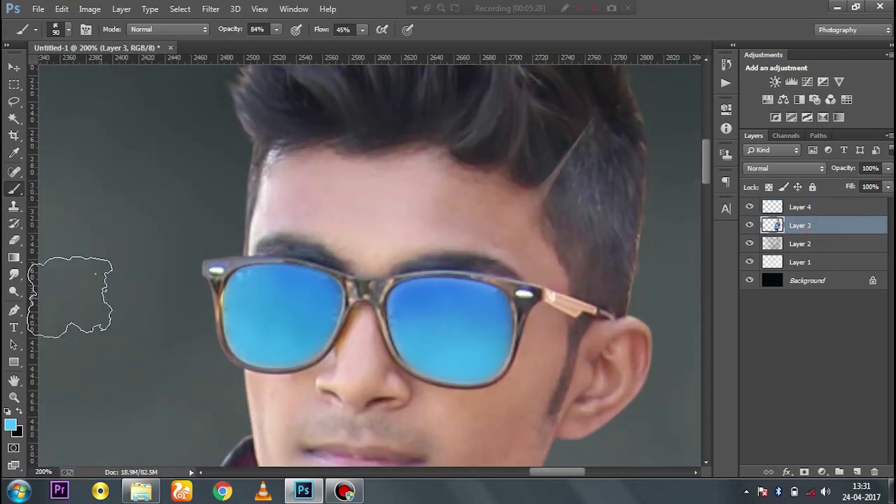
# - Smudge-smooth the skin on the forehead, cheeks, chin and nose with an enlarged brush
pyautogui.click(12, 276)
pyautogui.press(']')
pyautogui.press(']')
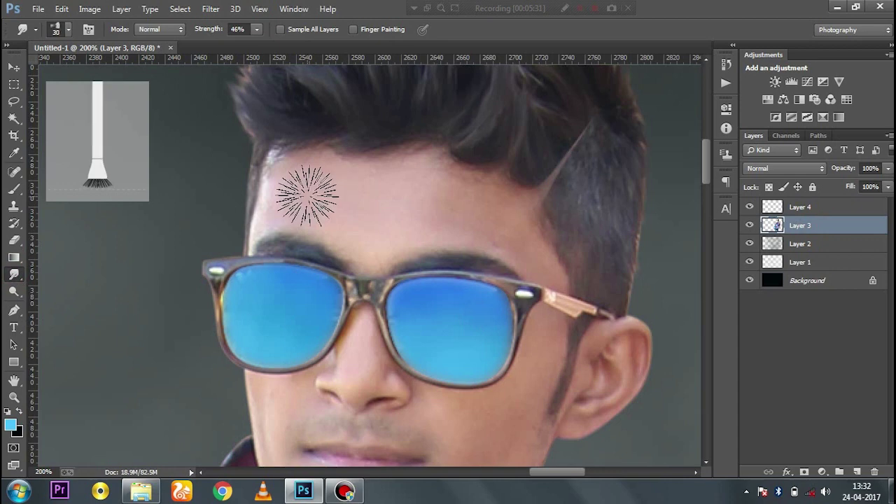
pyautogui.moveTo(310, 194); pyautogui.dragTo(474, 201)
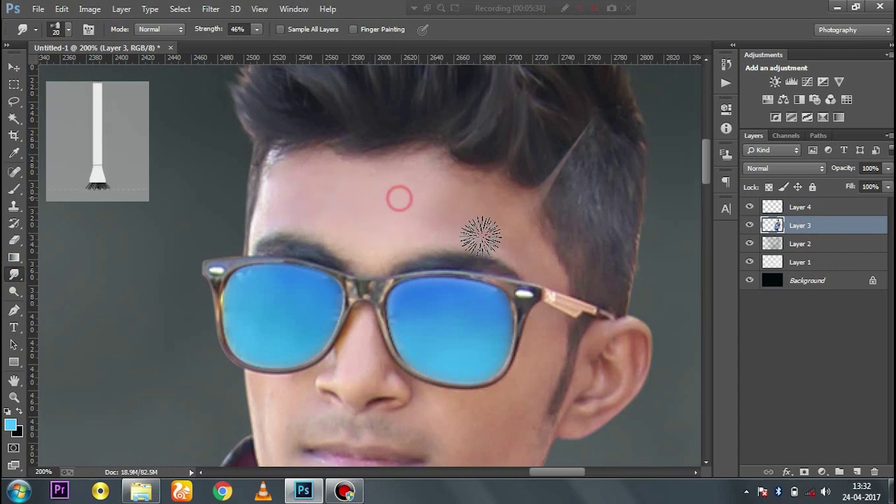
pyautogui.scroll(-3, 516, 246)
pyautogui.moveTo(525, 217)
pyautogui.mouseDown()
pyautogui.moveTo(509, 296)
pyautogui.moveTo(420, 300)
pyautogui.moveTo(456, 370)
pyautogui.mouseUp()
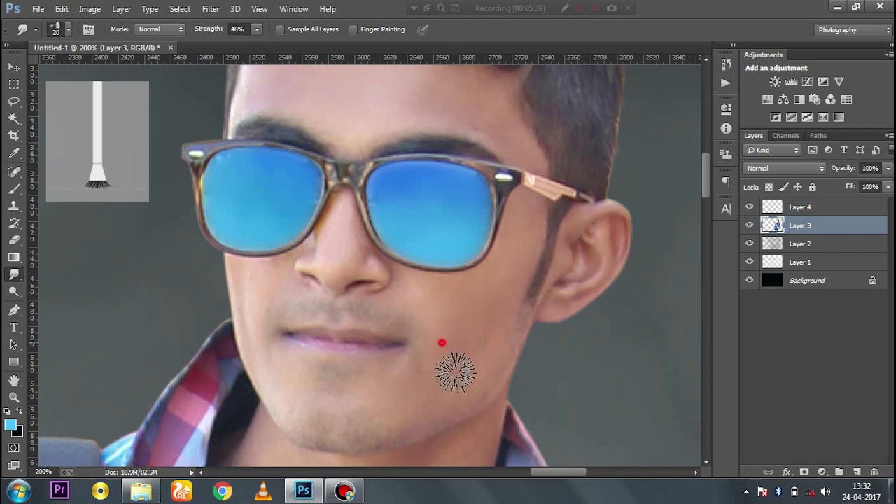
pyautogui.moveTo(432, 315); pyautogui.dragTo(446, 342)
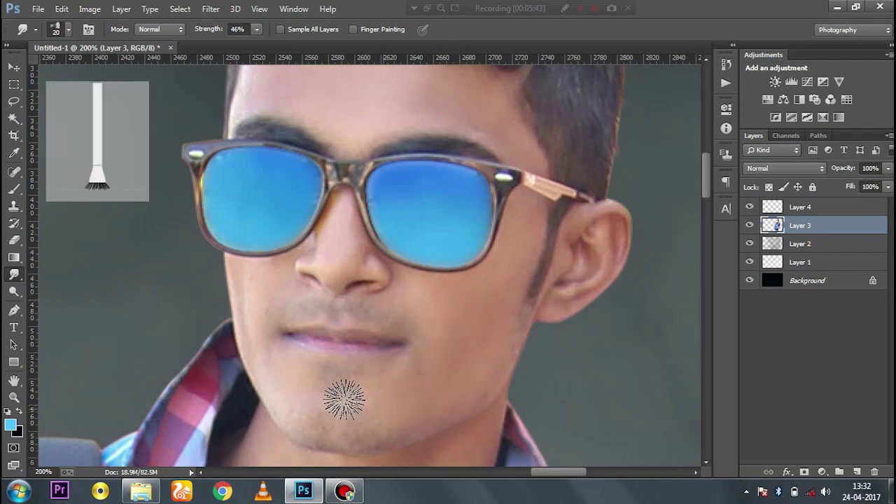
pyautogui.moveTo(404, 401); pyautogui.dragTo(437, 381)
pyautogui.moveTo(311, 400); pyautogui.dragTo(259, 344)
pyautogui.moveTo(253, 289); pyautogui.dragTo(277, 373)
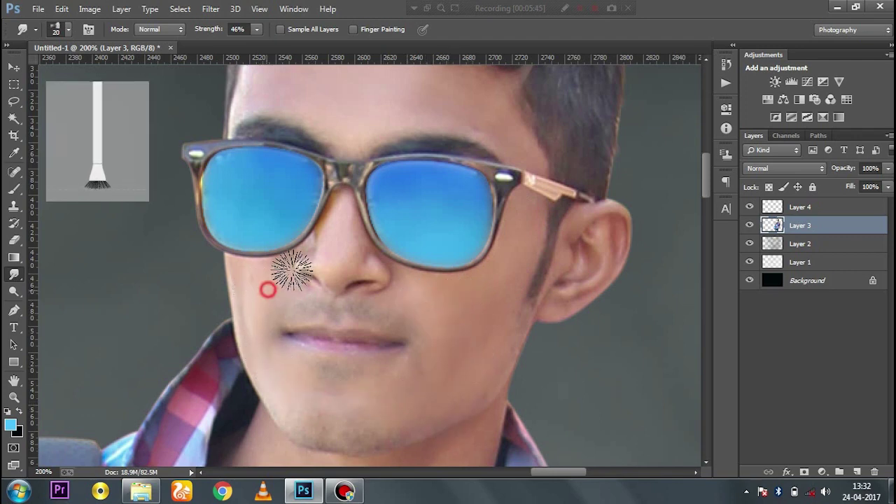
pyautogui.moveTo(334, 210); pyautogui.dragTo(330, 254)
# - Smooth the upper forehead with a smaller smudge brush and bring up the Brush Preset picker
pyautogui.press('[')
pyautogui.press('[')
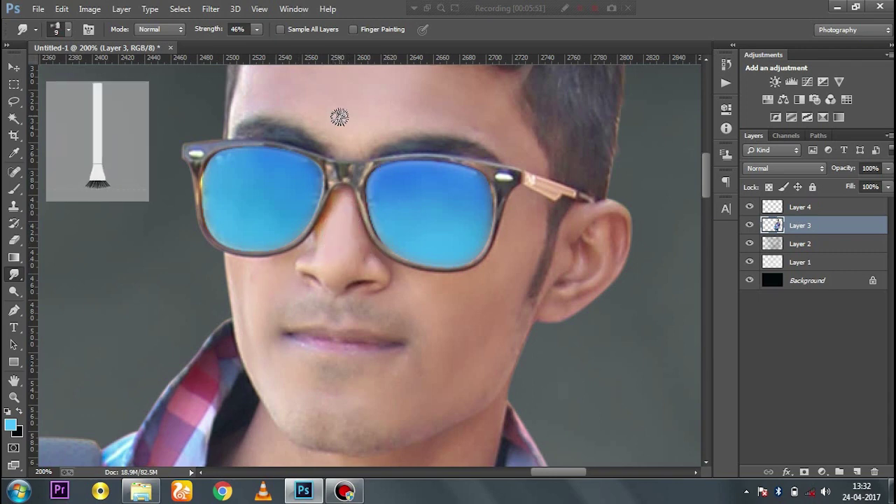
pyautogui.moveTo(274, 103)
pyautogui.mouseDown()
pyautogui.moveTo(259, 89)
pyautogui.moveTo(248, 105)
pyautogui.mouseUp()
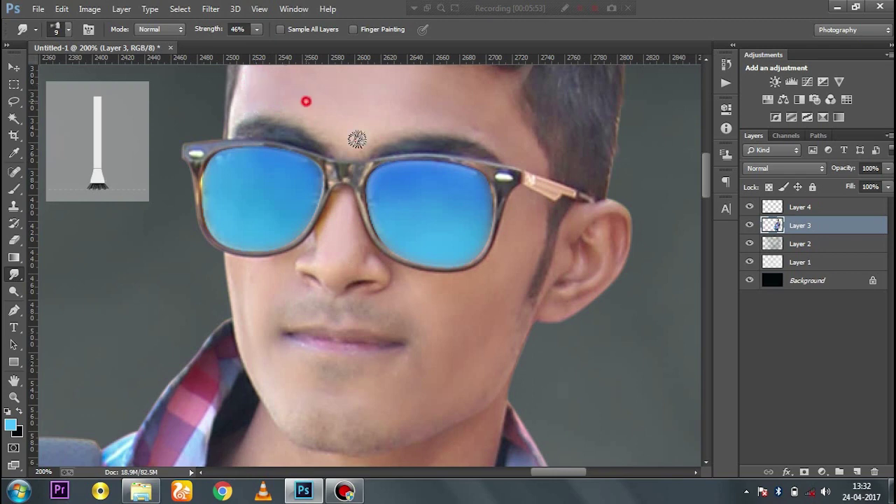
pyautogui.scroll(-1, 437, 189)
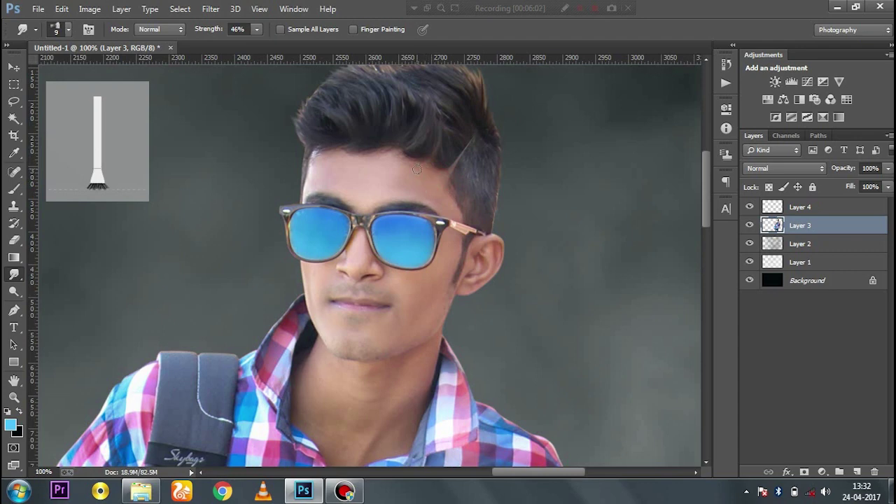
pyautogui.rightClick(265, 144)
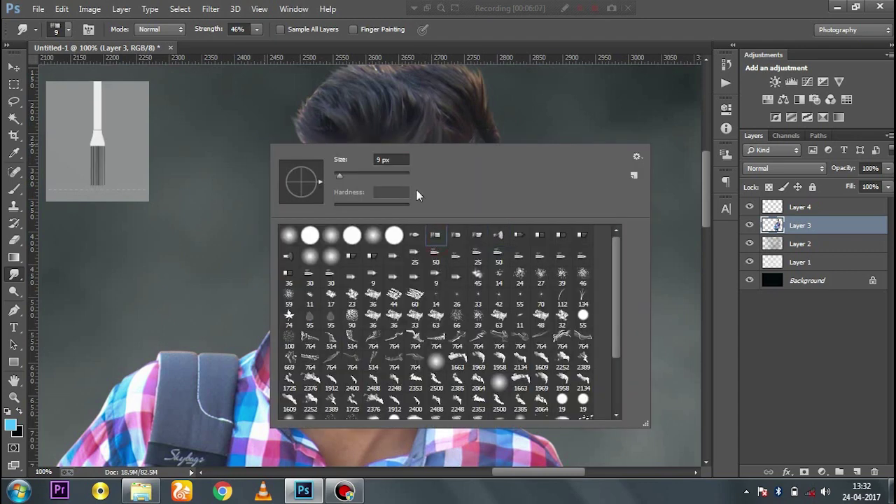
# - Set up a 15 px bristle smudge brush tip with Strength 75%
pyautogui.press('Return')
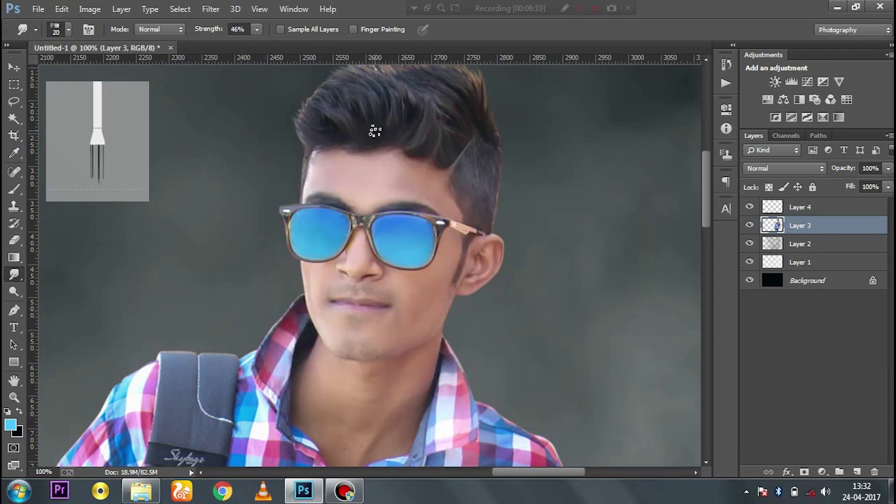
pyautogui.scroll(3, 376, 136)
pyautogui.scroll(3, 390, 206)
pyautogui.press('[')
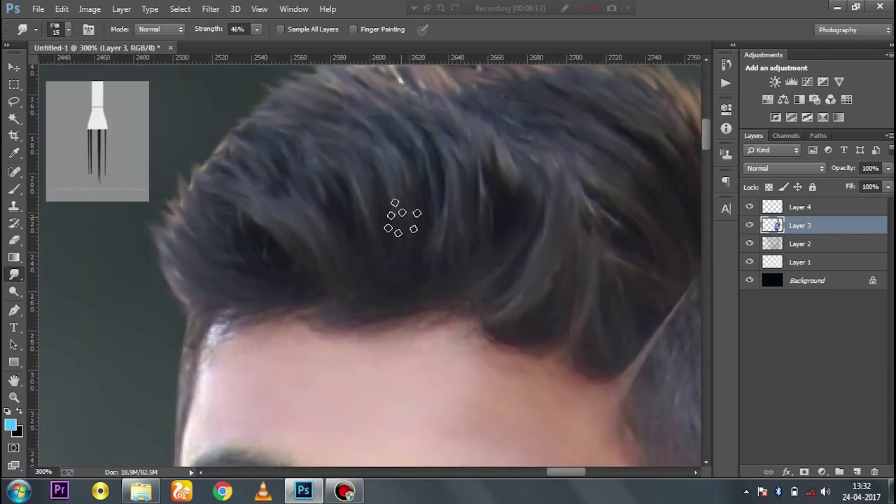
pyautogui.rightClick(437, 203)
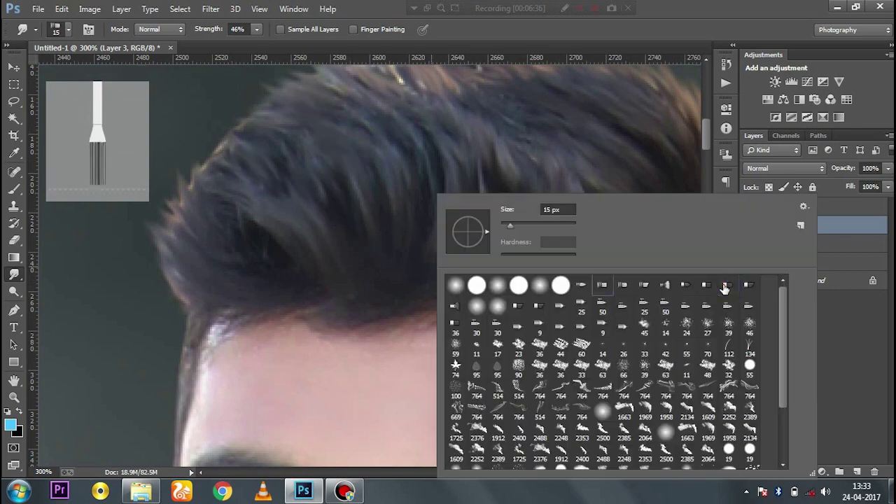
pyautogui.click(726, 287)
pyautogui.click(637, 283)
pyautogui.click(353, 280)
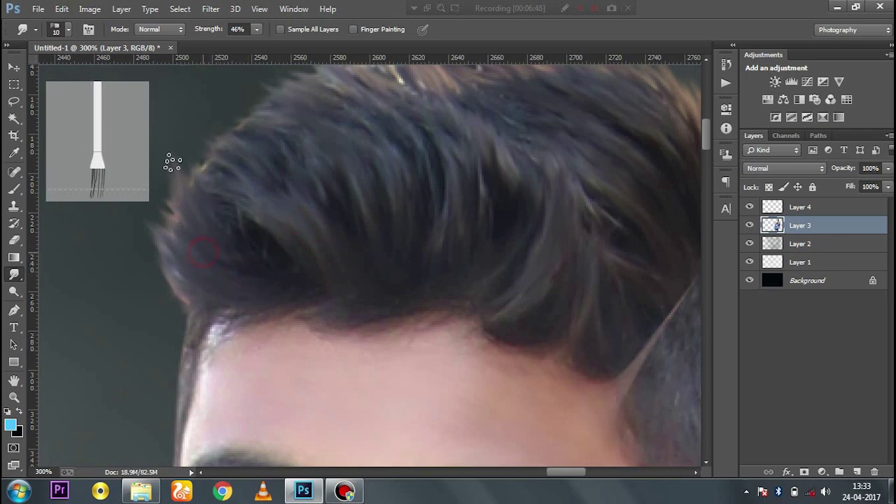
pyautogui.click(257, 31)
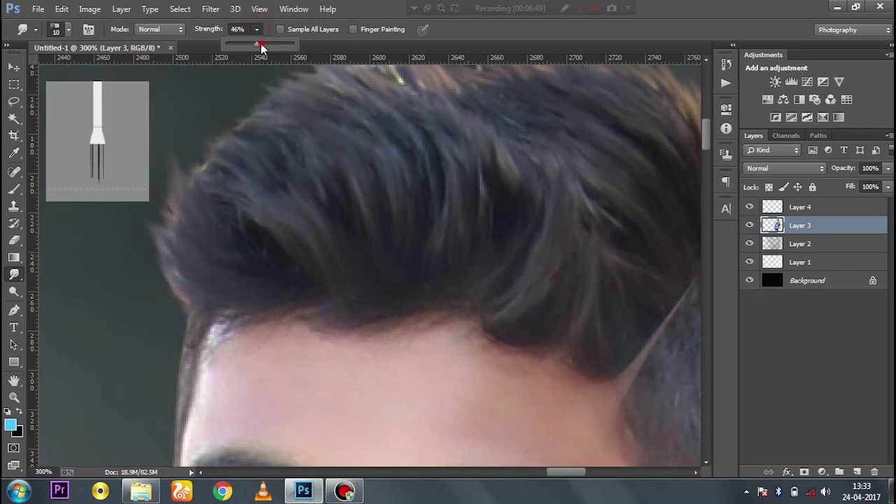
pyautogui.click(207, 248)
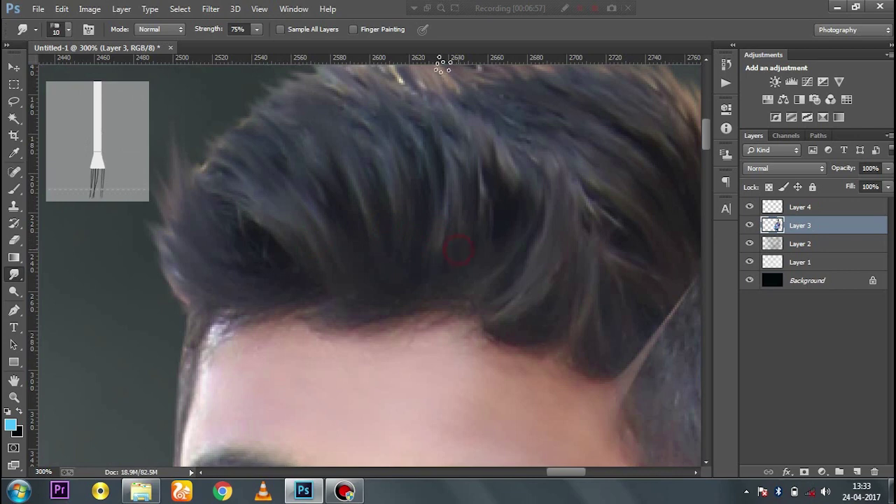
# - Smudge the hair upward into streaky, spiky strands along its top edge
pyautogui.moveTo(450, 196); pyautogui.dragTo(415, 101)
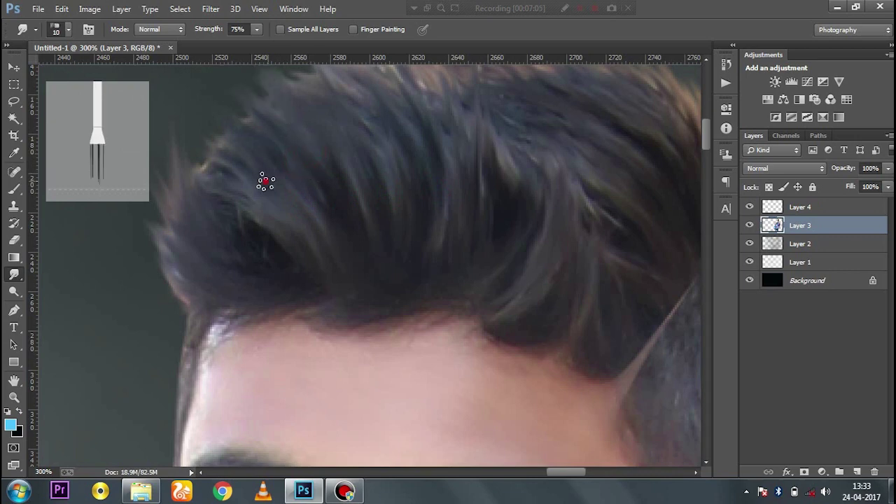
pyautogui.moveTo(422, 260); pyautogui.dragTo(357, 290)
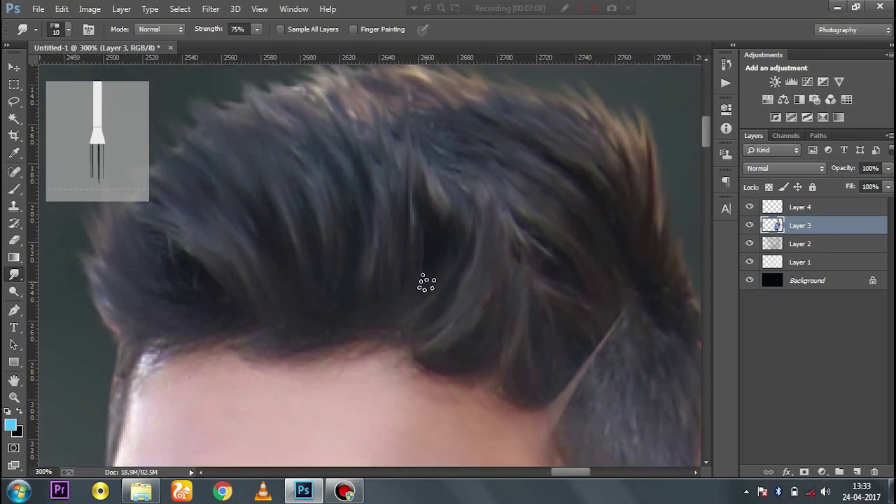
pyautogui.moveTo(447, 221); pyautogui.dragTo(429, 136)
pyautogui.moveTo(474, 169); pyautogui.dragTo(455, 211)
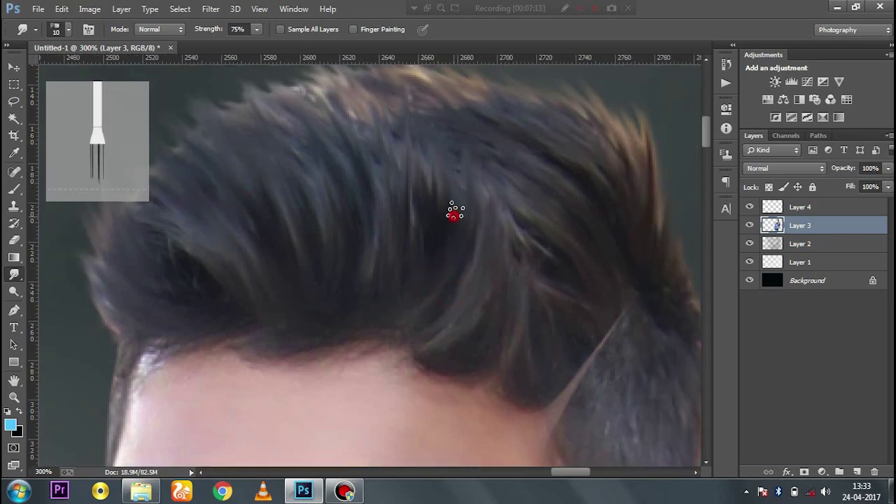
pyautogui.moveTo(225, 184); pyautogui.dragTo(334, 261)
pyautogui.moveTo(249, 199); pyautogui.dragTo(251, 227)
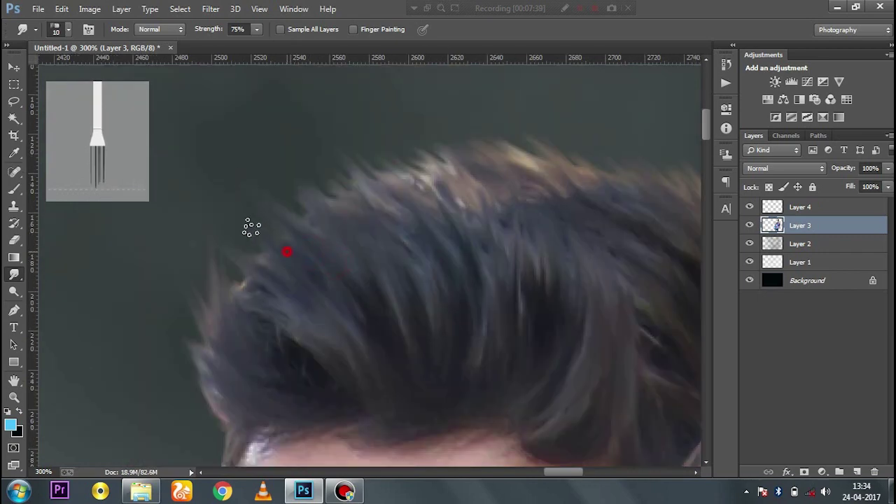
# - Merge Layer 3 into Layer 4 and add a new empty layer on top
pyautogui.hotkey('ctrl', '-')
pyautogui.hotkey('ctrl', '-')
pyautogui.hotkey('ctrl', '-')
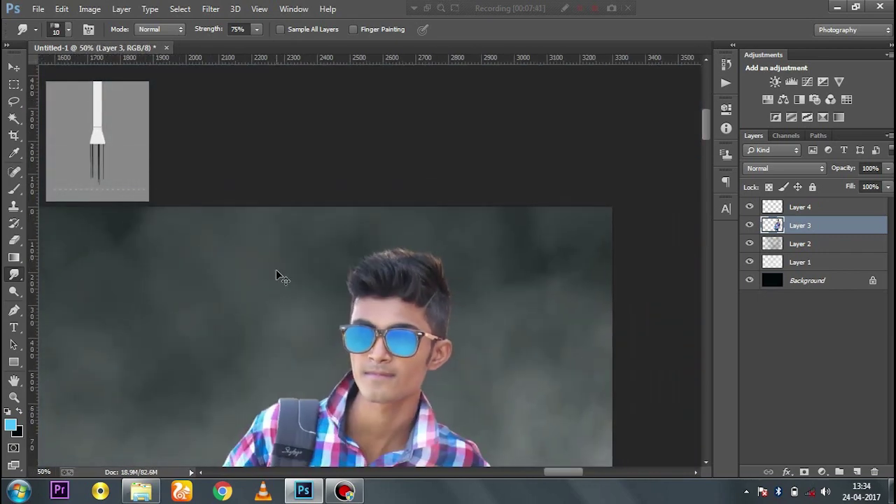
pyautogui.hotkey('ctrl', '-')
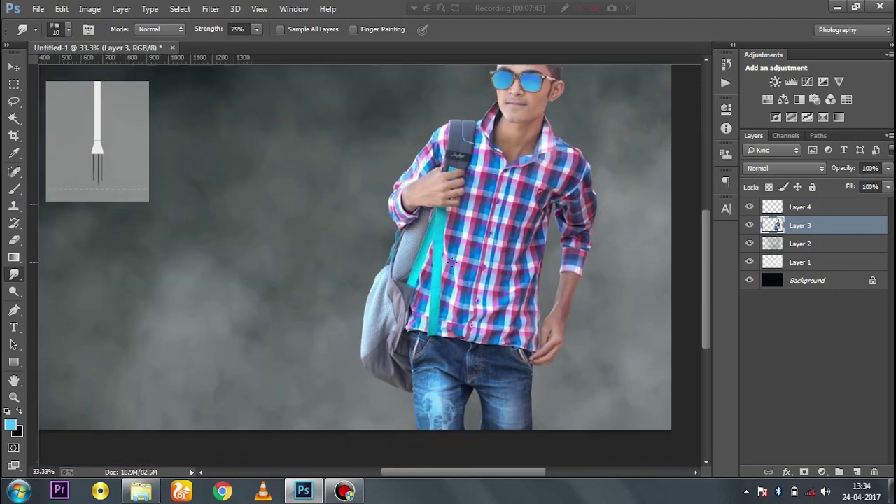
pyautogui.hotkey('ctrl', '-')
pyautogui.click(801, 210)
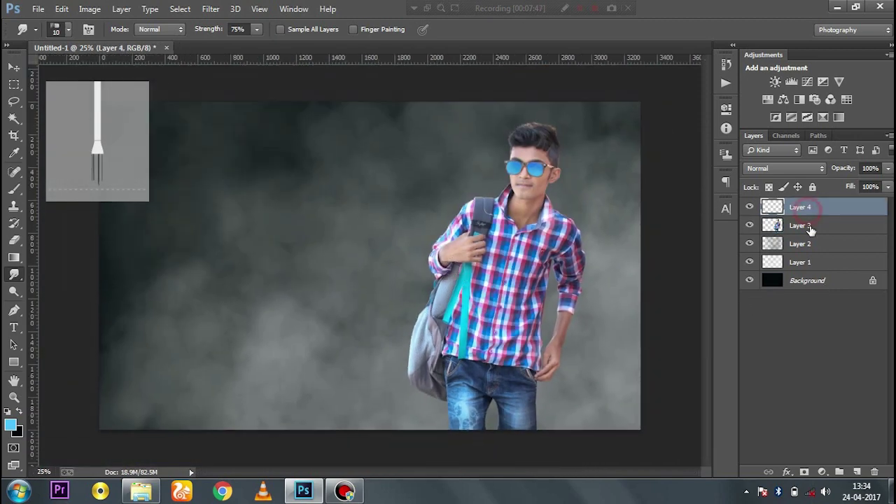
pyautogui.keyDown('shift'); pyautogui.click(810, 230); pyautogui.keyUp('shift')
pyautogui.hotkey('ctrl', 'e')
pyautogui.click(857, 471)
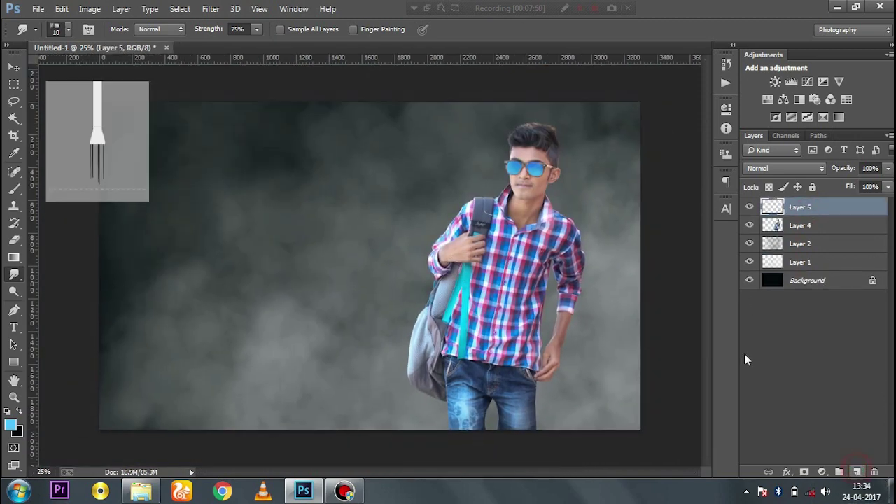
# - Paint white smoke haze over the legs and jeans with an 1100 px brush
pyautogui.press('b')
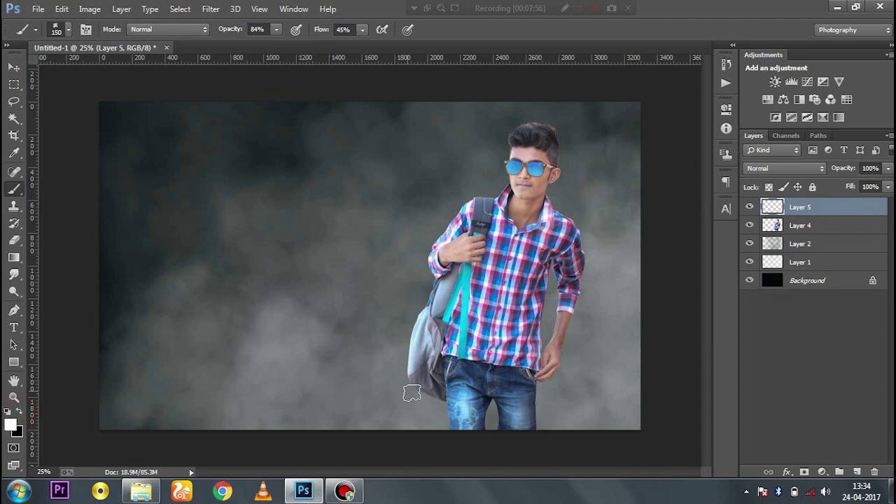
pyautogui.press(']')
pyautogui.moveTo(451, 427)
pyautogui.mouseDown()
pyautogui.moveTo(464, 414)
pyautogui.moveTo(550, 416)
pyautogui.moveTo(494, 400)
pyautogui.moveTo(568, 379)
pyautogui.mouseUp()
pyautogui.moveTo(529, 357)
pyautogui.mouseDown()
pyautogui.moveTo(472, 410)
pyautogui.moveTo(380, 426)
pyautogui.moveTo(467, 406)
pyautogui.mouseUp()
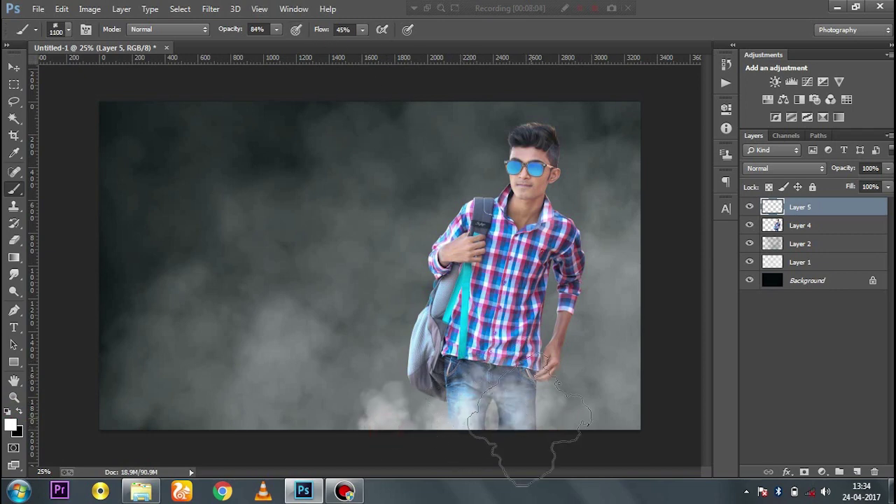
pyautogui.press(']')
pyautogui.press(']')
pyautogui.press(']')
pyautogui.click(596, 396)
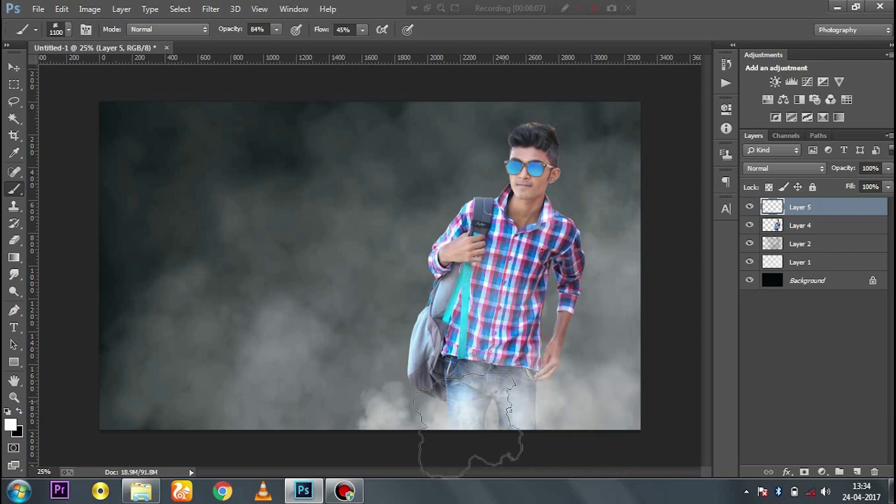
pyautogui.click(529, 393)
pyautogui.hotkey('ctrl', 'z')
pyautogui.click(453, 424)
pyautogui.click(584, 420)
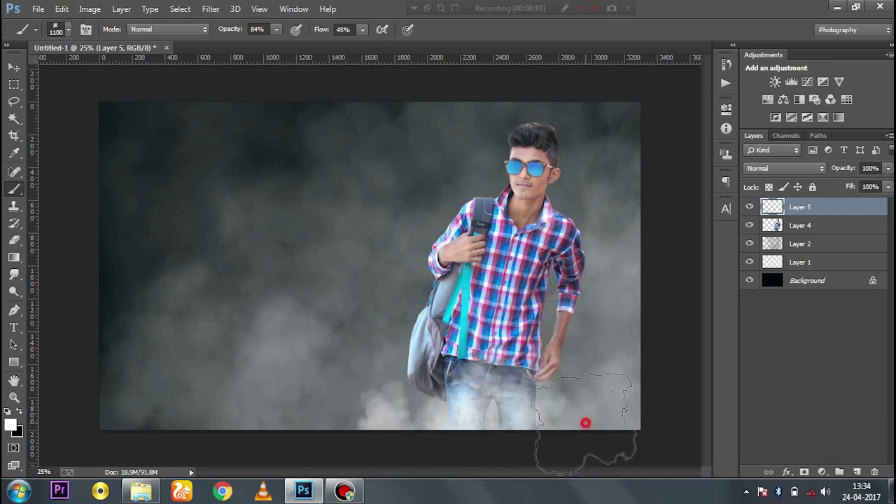
pyautogui.click(531, 381)
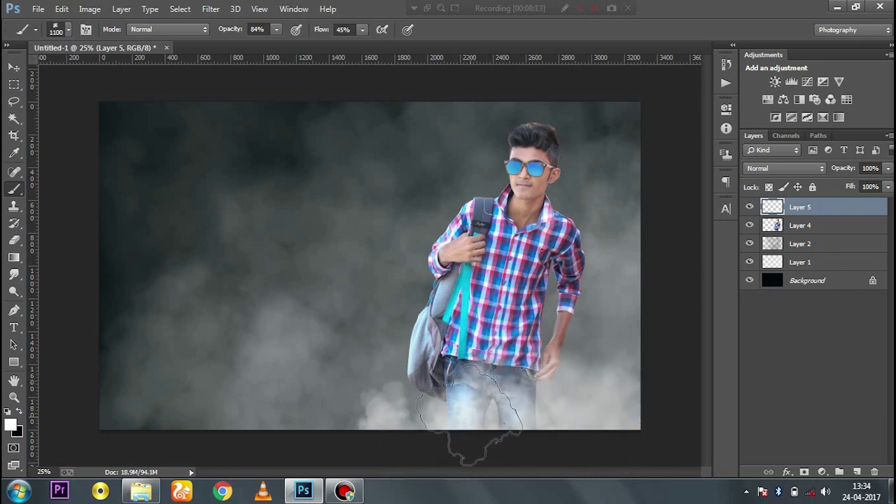
pyautogui.click(339, 431)
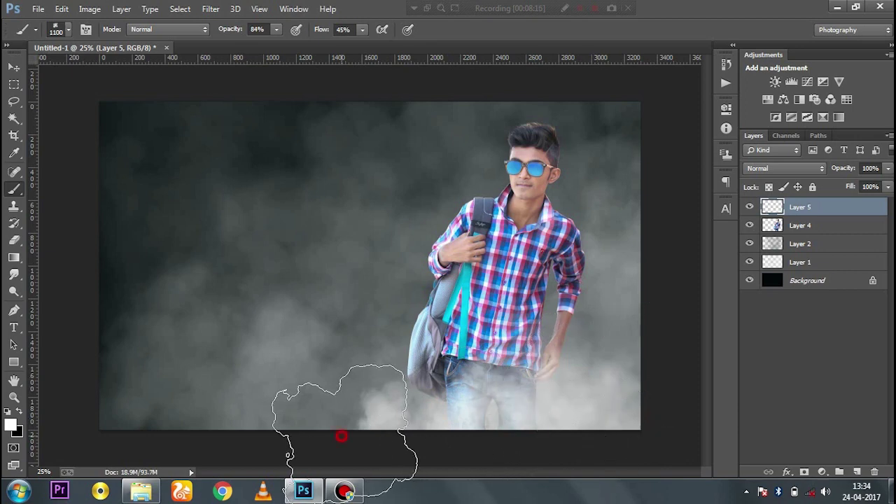
# - Add smoke around the legs and right hand on Layers 2 and 4, with brush flow 26%
pyautogui.click(824, 266)
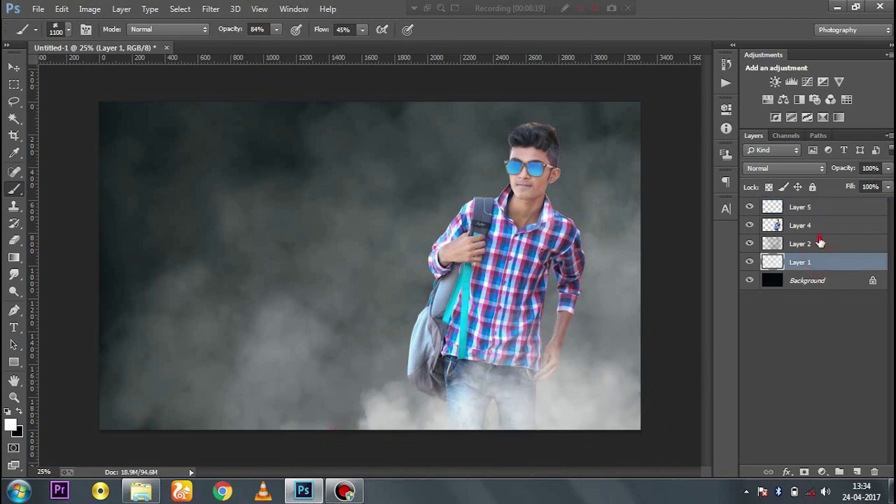
pyautogui.click(771, 243)
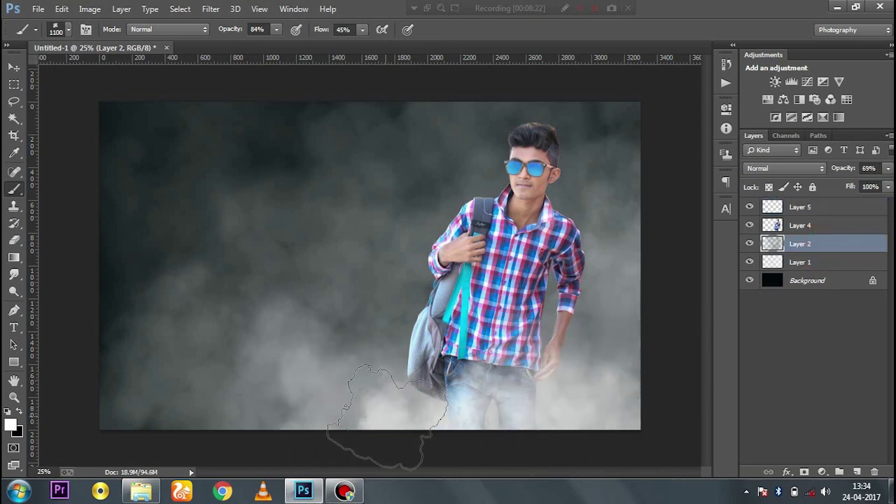
pyautogui.click(434, 382)
pyautogui.click(610, 340)
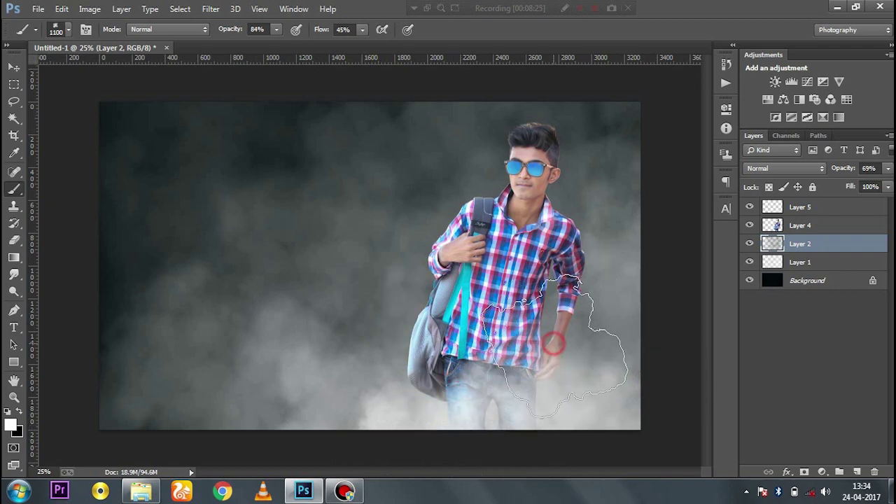
pyautogui.click(623, 378)
pyautogui.click(799, 225)
pyautogui.click(537, 391)
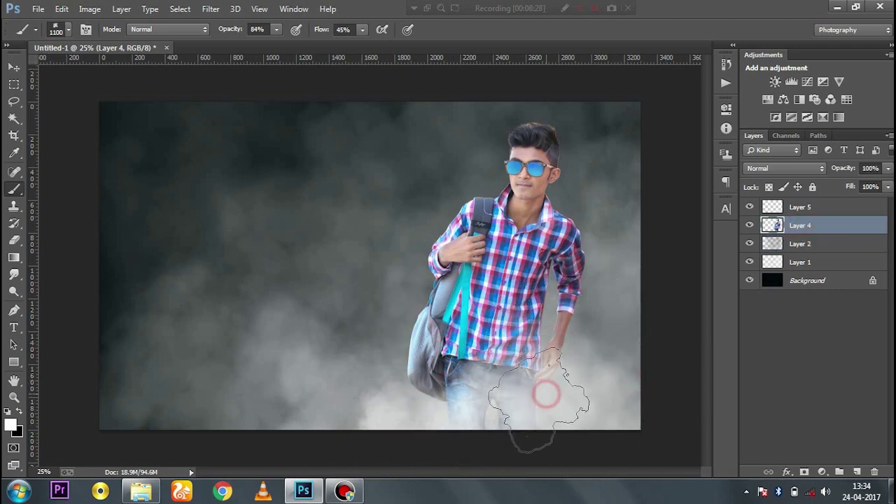
pyautogui.click(788, 241)
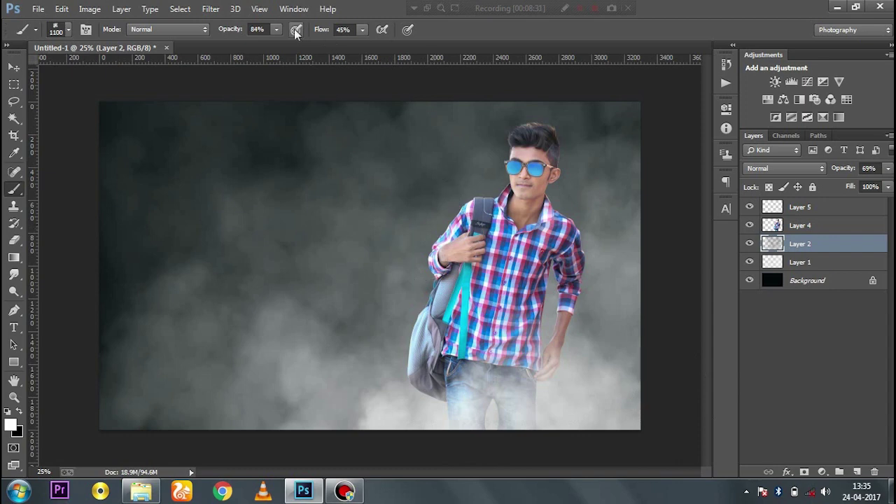
pyautogui.moveTo(364, 33); pyautogui.dragTo(348, 43)
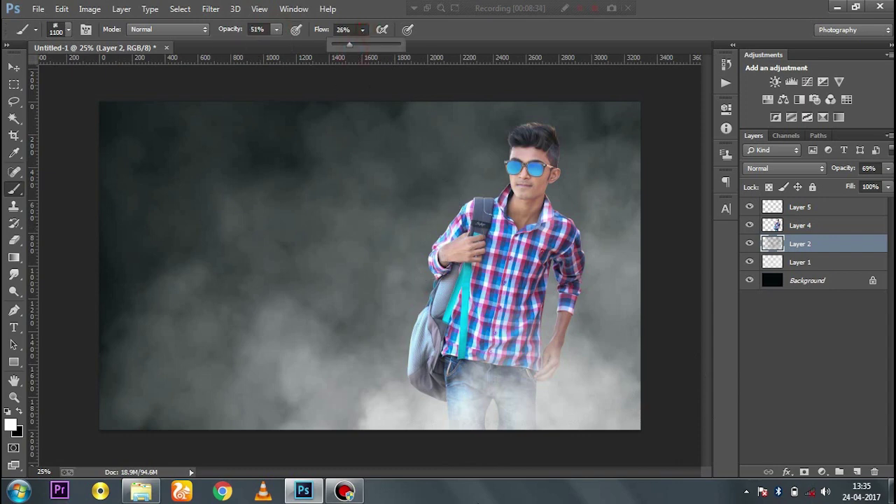
pyautogui.click(420, 402)
# - On Layer 5, dab soft smoke over the lower legs and jeans with a 300 px brush
pyautogui.click(799, 207)
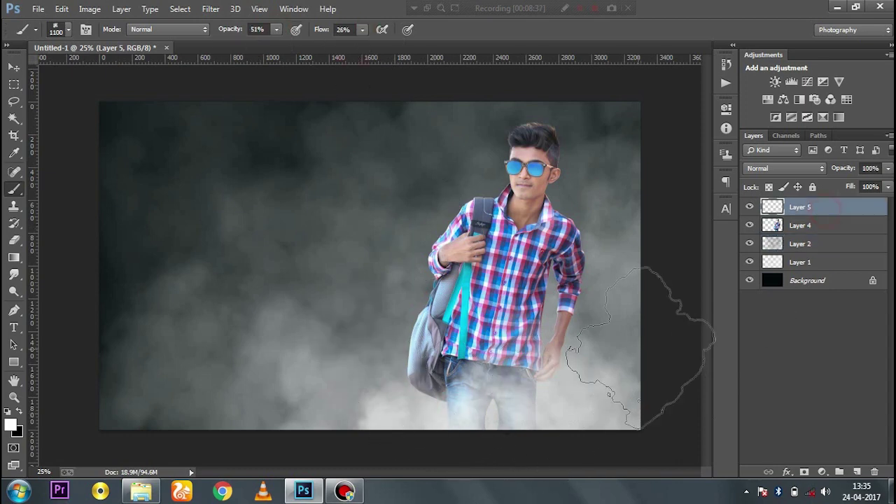
pyautogui.moveTo(511, 426)
pyautogui.mouseDown()
pyautogui.moveTo(451, 426)
pyautogui.moveTo(616, 420)
pyautogui.mouseUp()
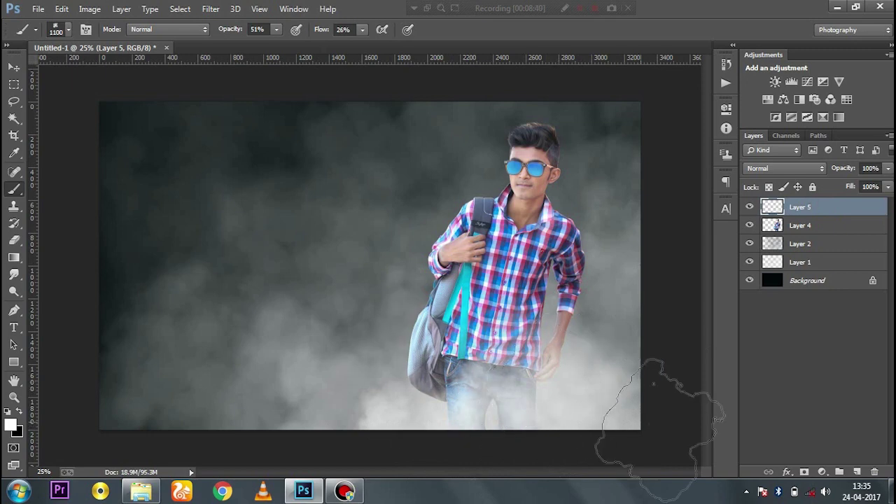
pyautogui.press('[')
pyautogui.press('[')
pyautogui.press('[')
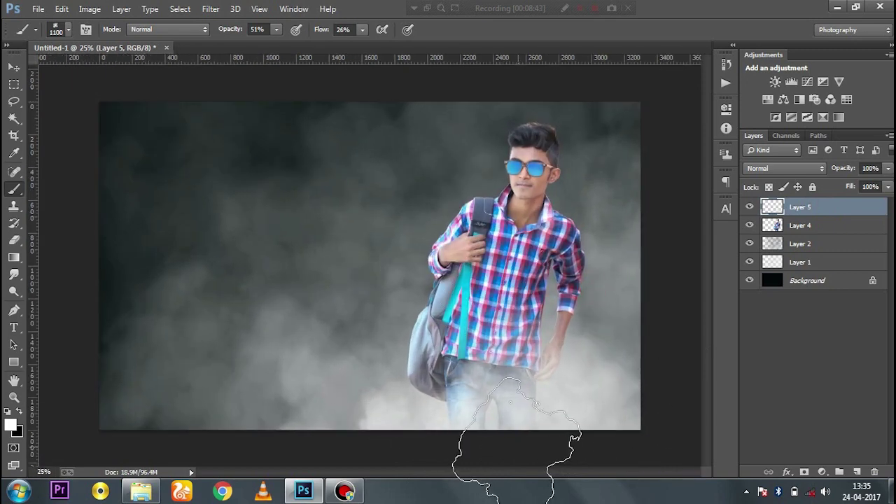
pyautogui.press('[')
pyautogui.press('[')
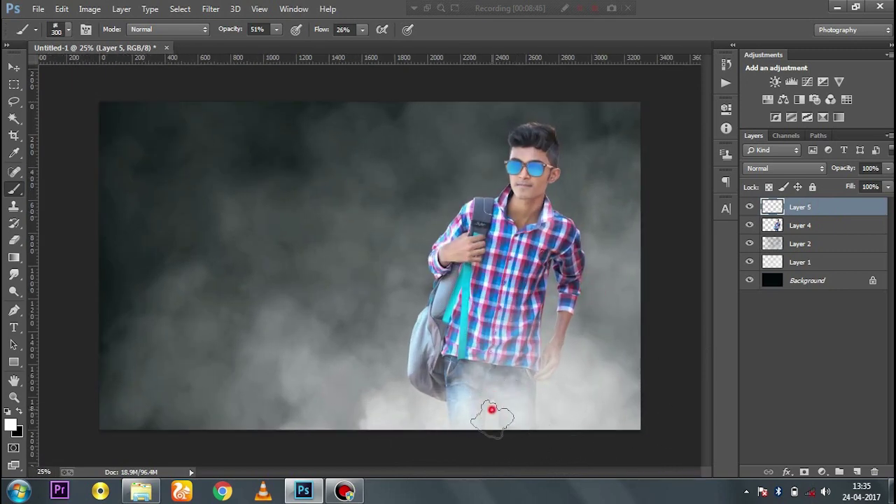
pyautogui.click(492, 410)
pyautogui.hotkey('ctrl', '-')
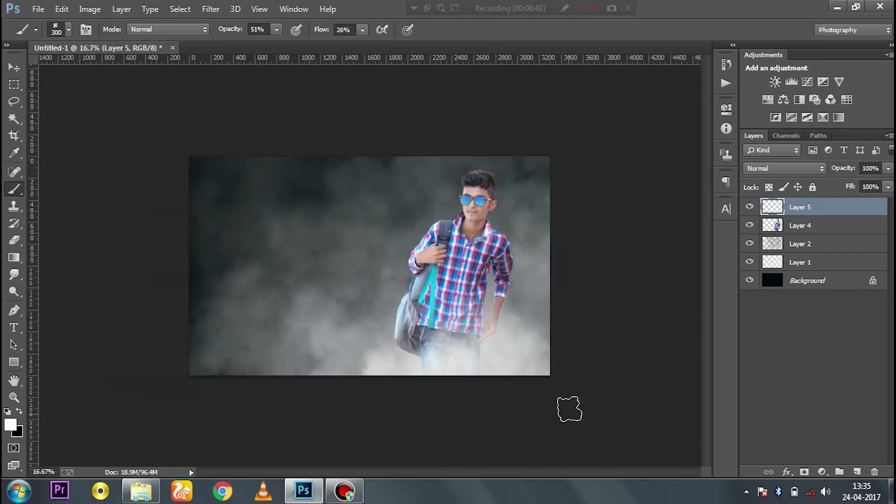
# - Stamp bright smoke along the image bottom with a 1958 px brush at 100% opacity, Flow 77%
pyautogui.rightClick(448, 400)
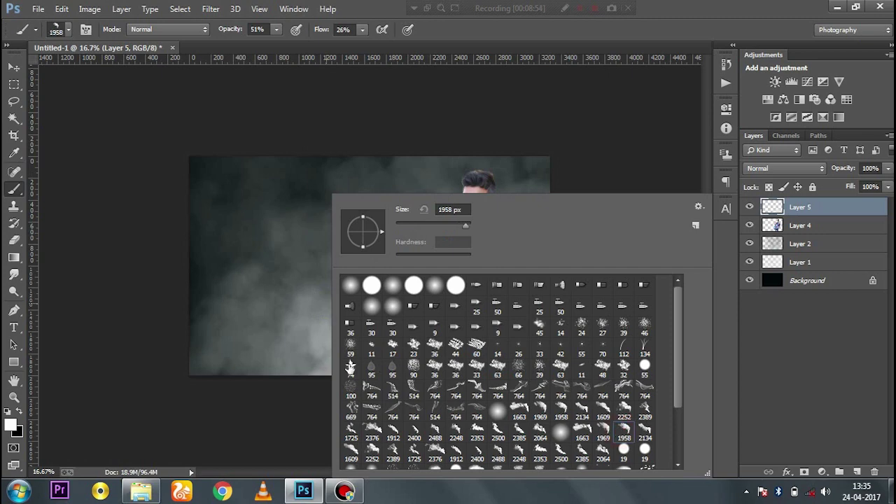
pyautogui.click(290, 346)
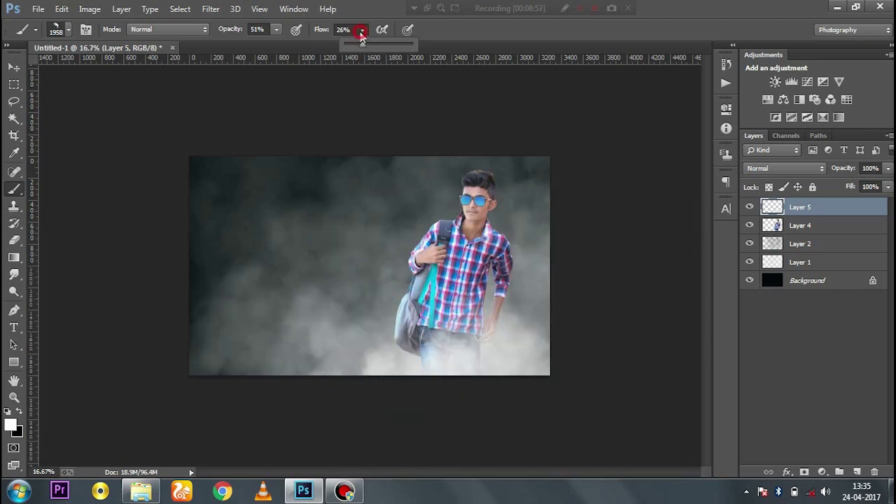
pyautogui.press('0')
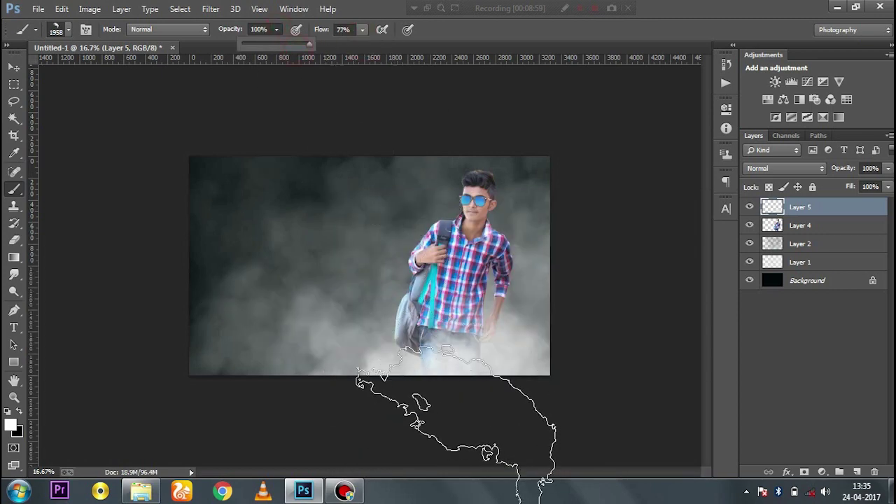
pyautogui.click(452, 449)
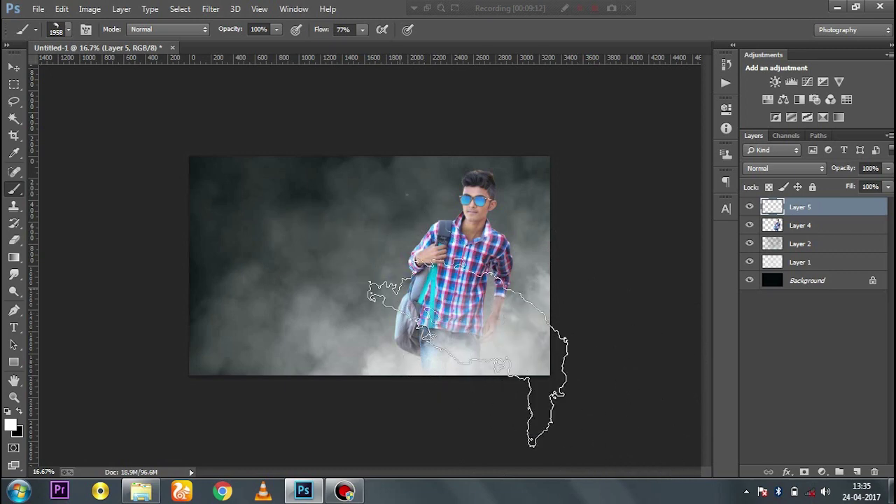
pyautogui.rightClick(412, 199)
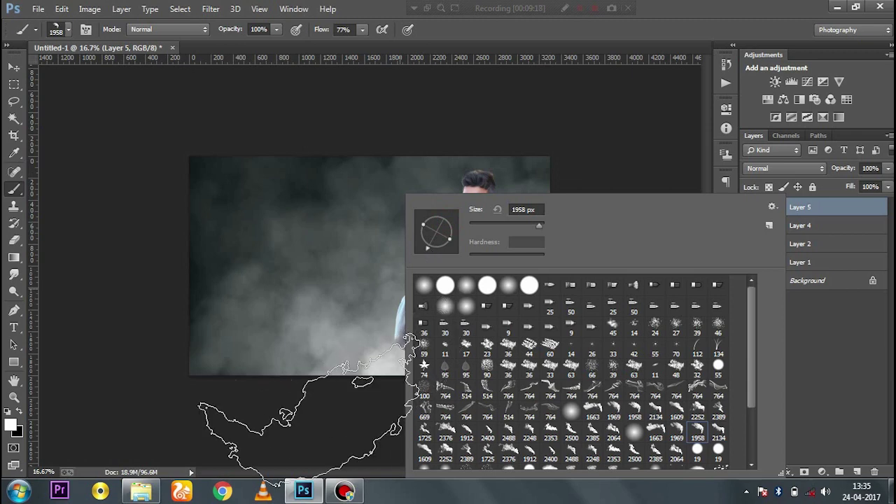
pyautogui.click(304, 412)
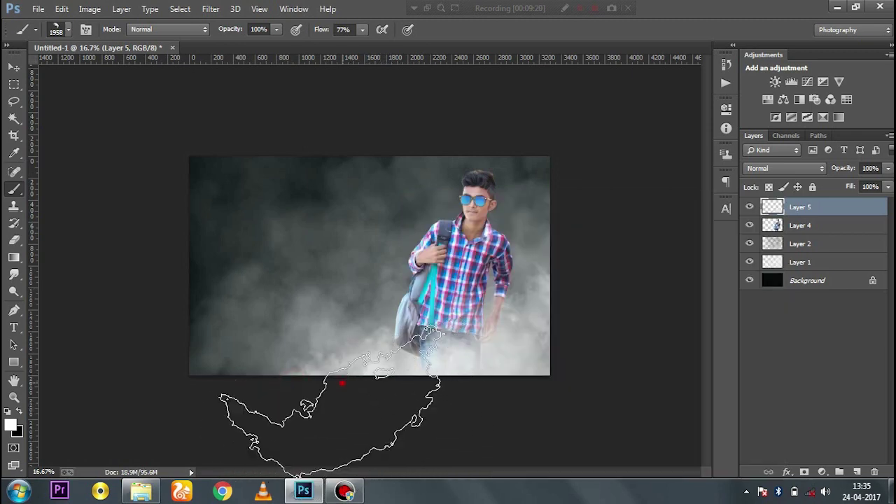
pyautogui.hotkey('ctrl', '-')
pyautogui.hotkey('ctrl', '+')
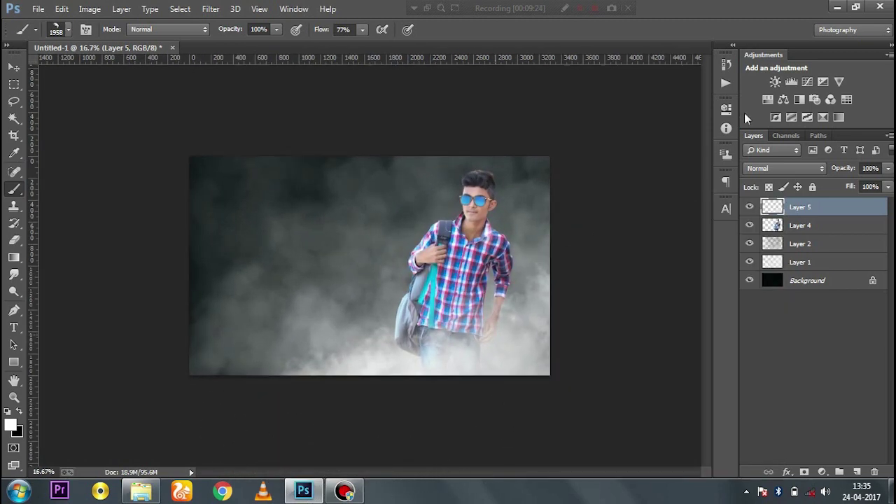
# - Lower Layer 5's smoke opacity to 94%
pyautogui.moveTo(838, 174); pyautogui.dragTo(829, 171)
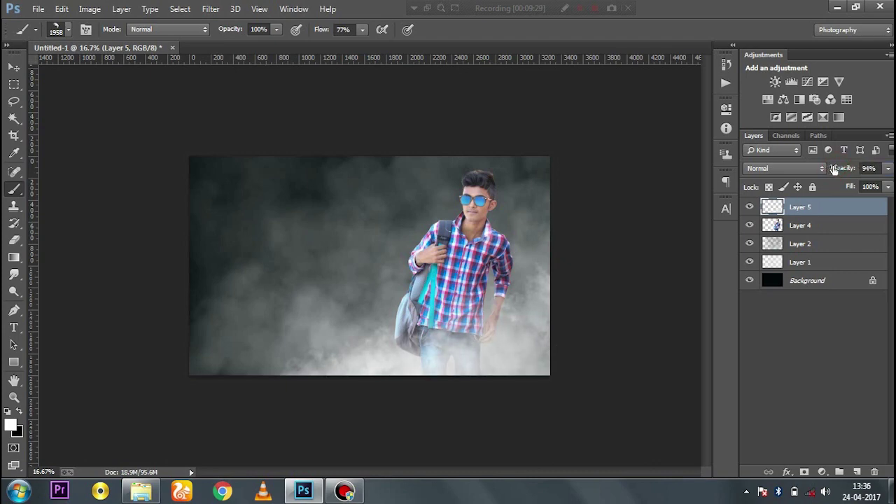
pyautogui.hotkey('ctrl', '+')
pyautogui.hotkey('ctrl', '+')
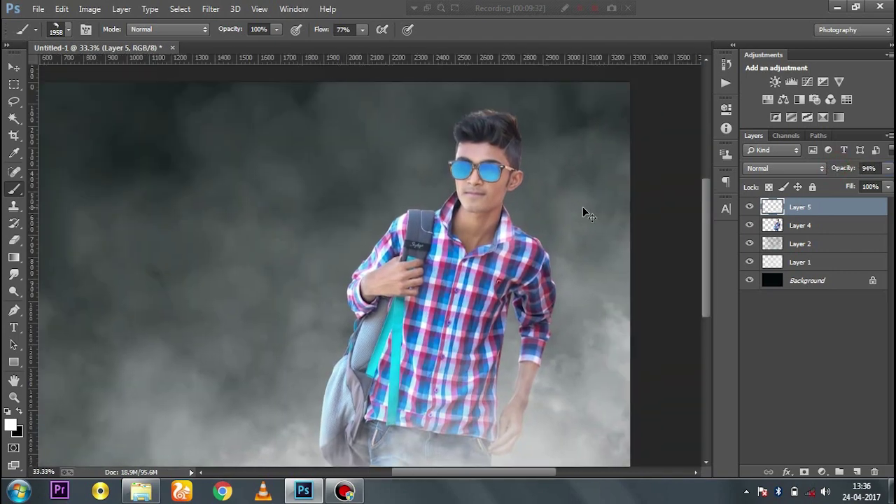
pyautogui.hotkey('ctrl', '-')
pyautogui.hotkey('ctrl', '-')
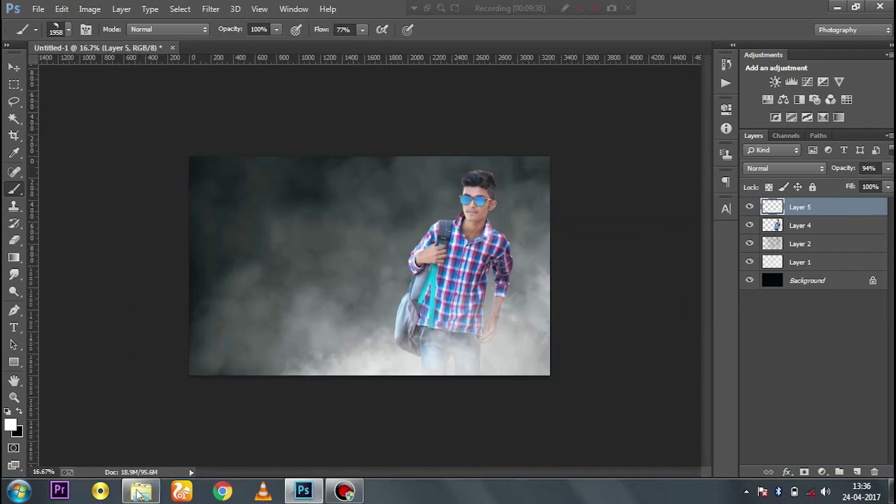
# - Open the light effect JPG and drag it into Untitled-1 as Layer 6
pyautogui.click(141, 494)
pyautogui.moveTo(481, 154); pyautogui.dragTo(206, 48)
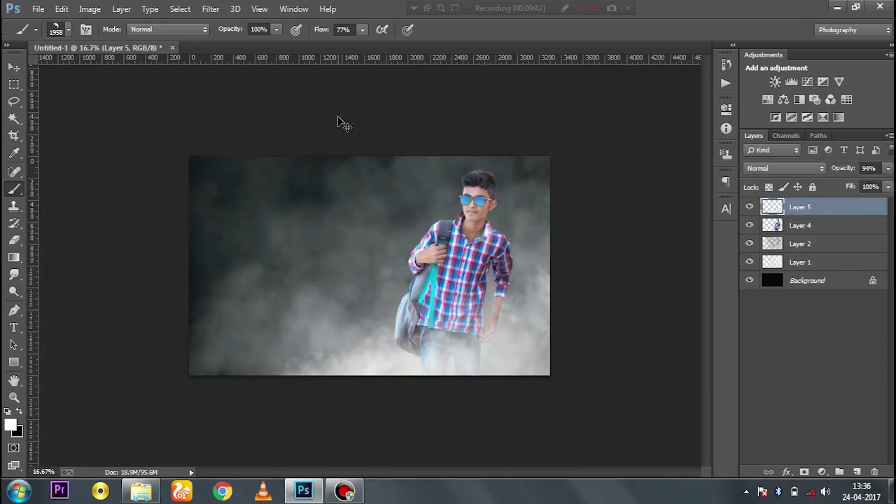
pyautogui.moveTo(339, 122); pyautogui.dragTo(380, 220)
# - Apply a Gaussian Blur of radius 38.7 px to the starburst
pyautogui.click(210, 9)
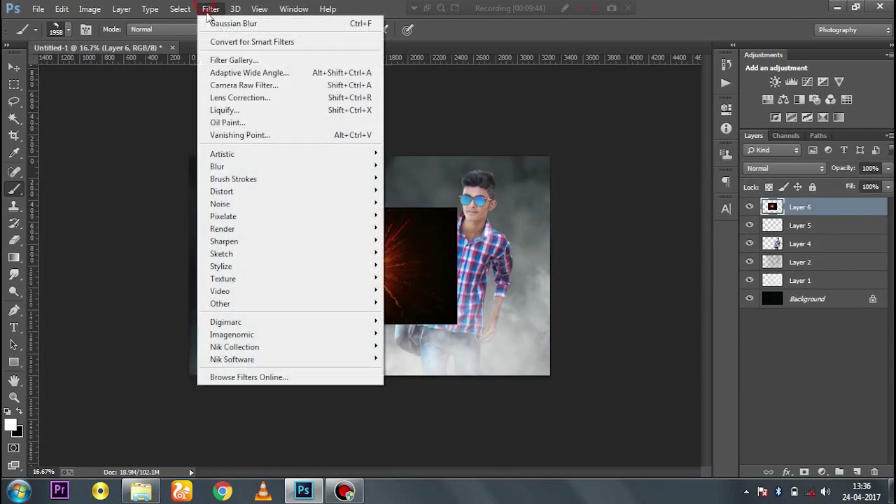
pyautogui.click(420, 260)
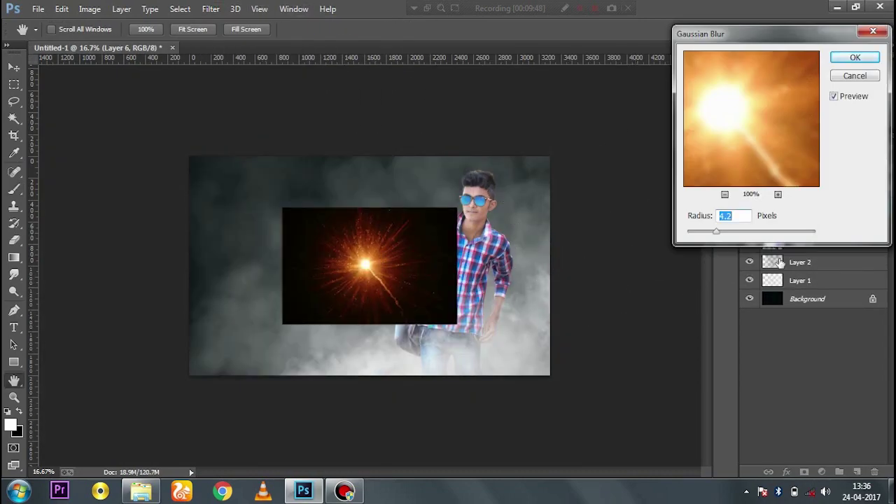
pyautogui.moveTo(734, 232); pyautogui.dragTo(754, 234)
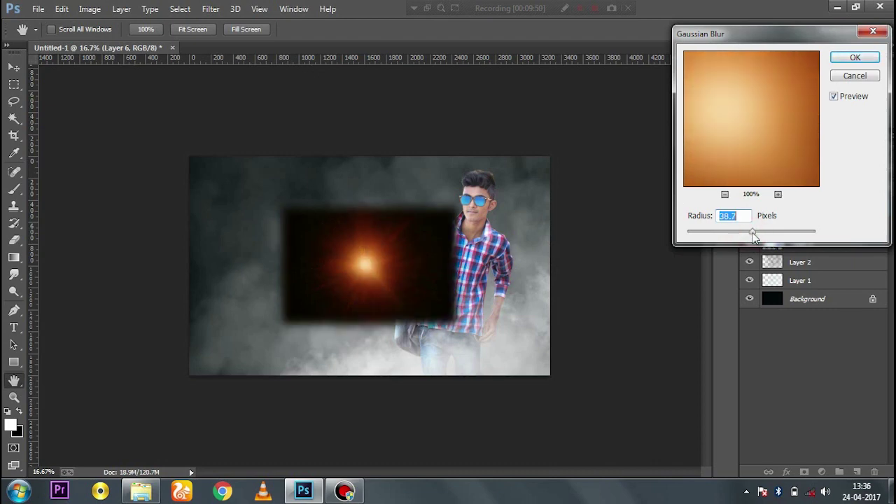
pyautogui.click(840, 60)
# - Set the glow layer to Screen mode, move it onto the man, and place it below Layer 4
pyautogui.press('v')
pyautogui.click(771, 171)
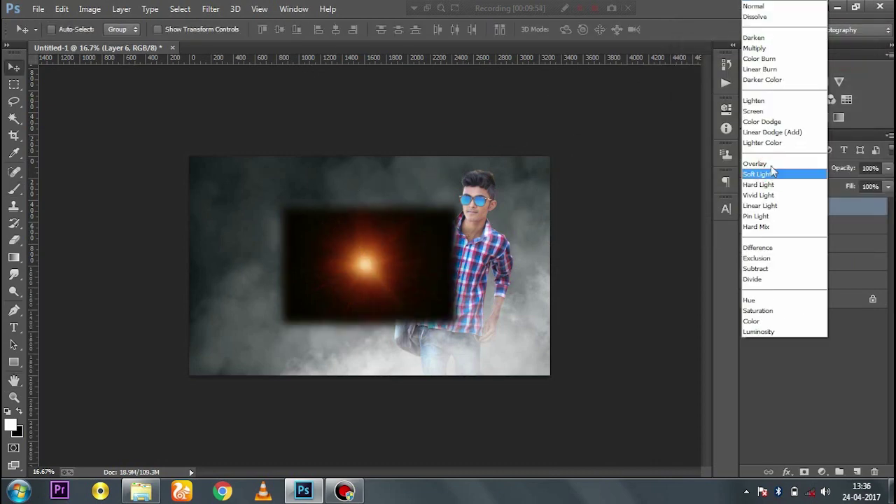
pyautogui.click(754, 111)
pyautogui.moveTo(365, 260)
pyautogui.mouseDown()
pyautogui.moveTo(500, 281)
pyautogui.moveTo(483, 280)
pyautogui.mouseUp()
pyautogui.moveTo(813, 207); pyautogui.dragTo(811, 250)
# - Scale the glow to about 120% and duplicate the layer
pyautogui.hotkey('ctrl', 't')
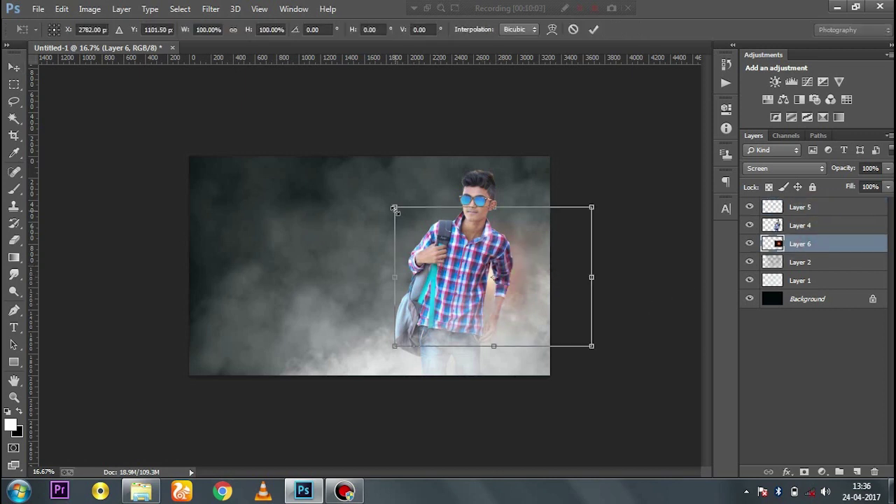
pyautogui.moveTo(395, 209); pyautogui.dragTo(369, 191)
pyautogui.moveTo(473, 285); pyautogui.dragTo(483, 288)
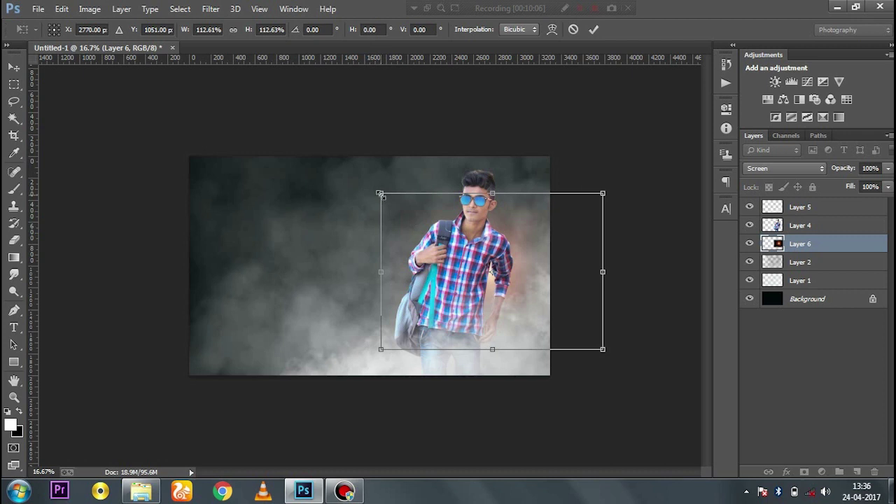
pyautogui.moveTo(379, 194); pyautogui.dragTo(362, 183)
pyautogui.moveTo(473, 248); pyautogui.dragTo(483, 257)
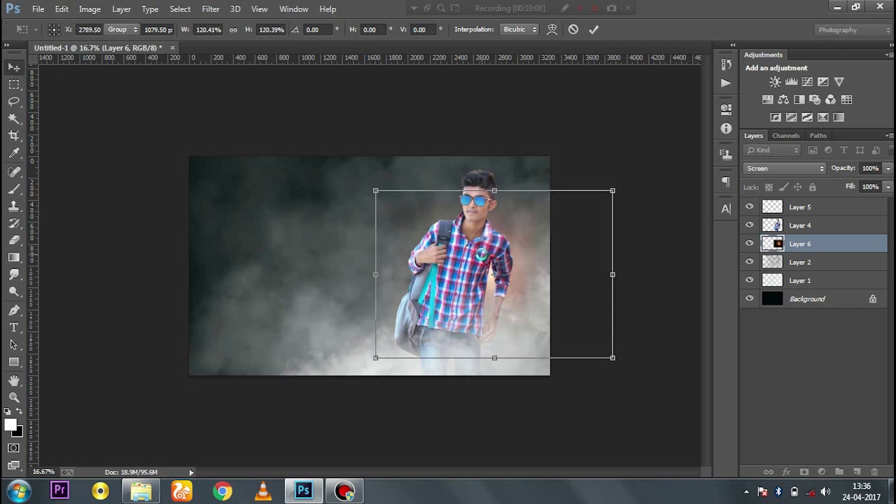
pyautogui.press('Return')
pyautogui.hotkey('ctrl', 'j')
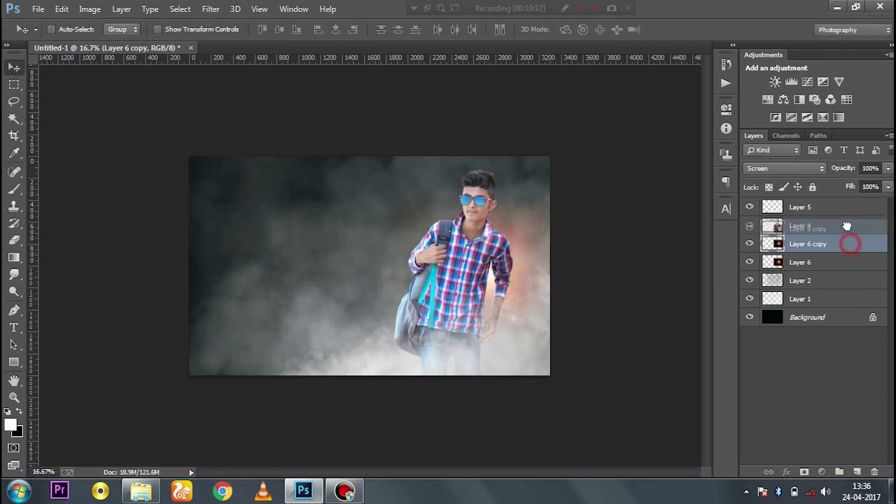
# - Move the glow copy above the man's layer and shrink it to about 45%
pyautogui.moveTo(840, 245); pyautogui.dragTo(848, 218)
pyautogui.hotkey('ctrl', 't')
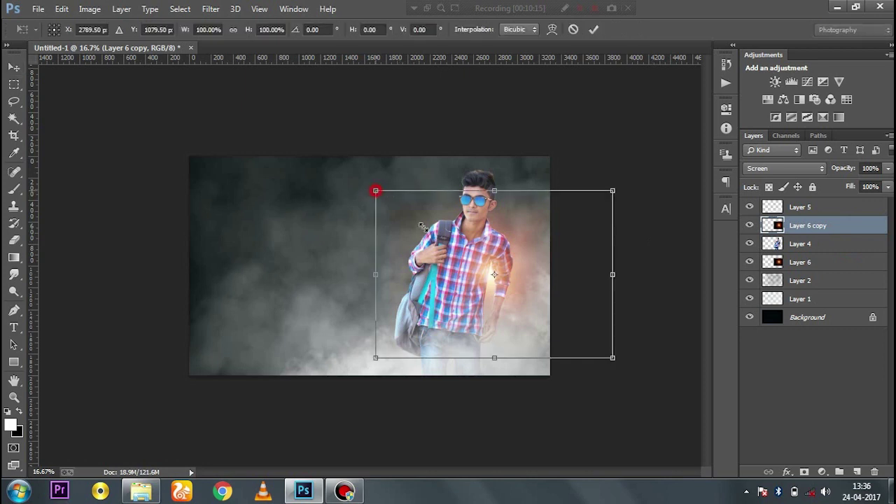
pyautogui.moveTo(423, 226); pyautogui.dragTo(480, 264)
pyautogui.moveTo(565, 307); pyautogui.dragTo(514, 280)
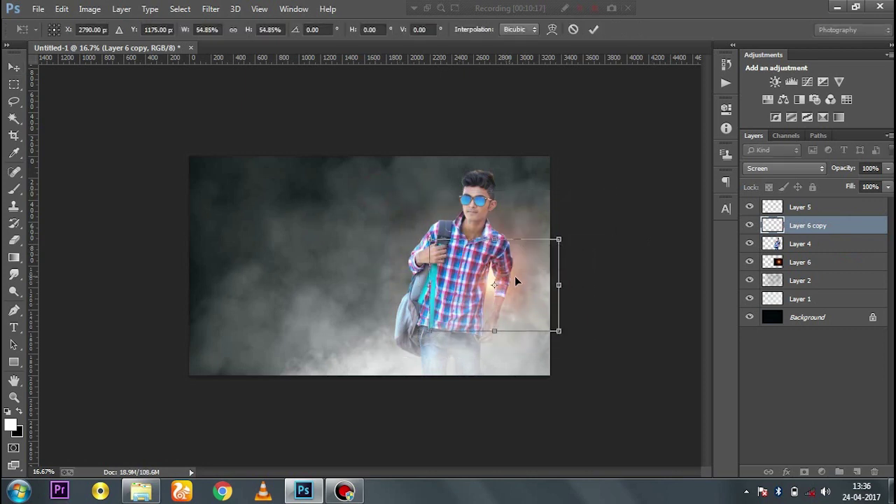
pyautogui.moveTo(559, 239); pyautogui.dragTo(523, 266)
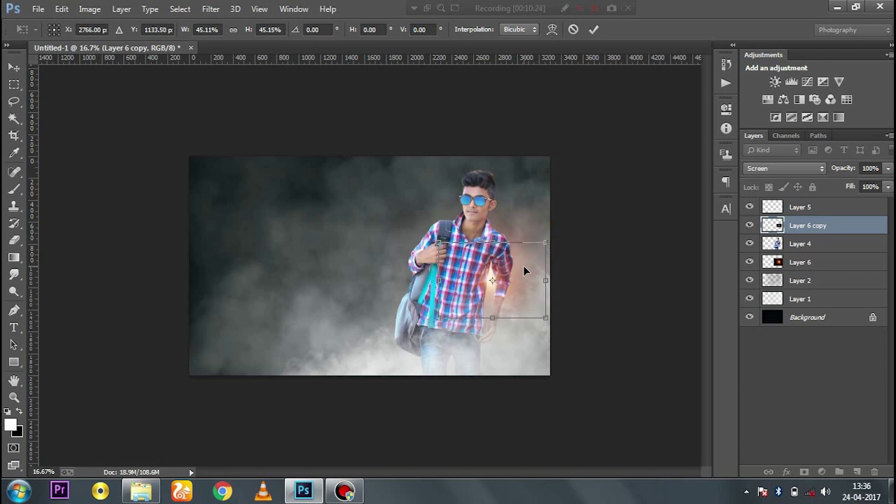
# - Nudge the glow copy up-right, stretch it taller along the arm, and inspect it close up
pyautogui.press('Up')
pyautogui.press('Up')
pyautogui.press('Right')
pyautogui.press('Up')
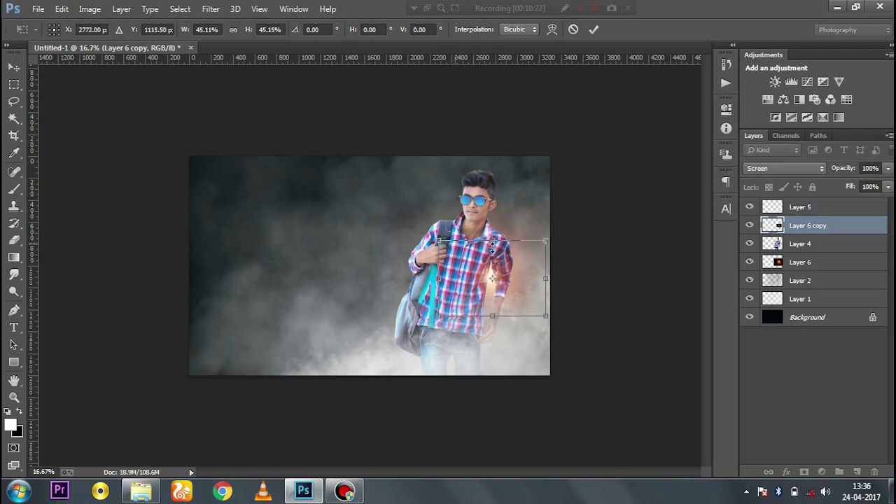
pyautogui.moveTo(493, 245); pyautogui.dragTo(492, 235)
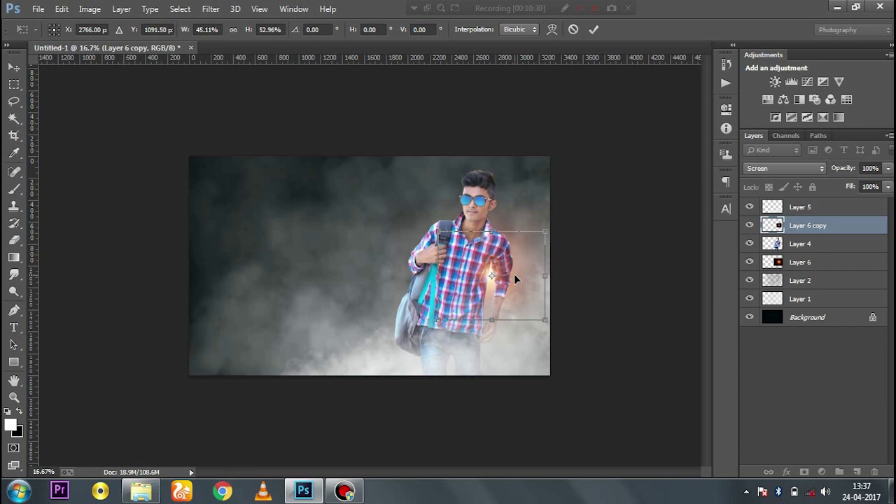
pyautogui.press('Return')
pyautogui.hotkey('ctrl', '+')
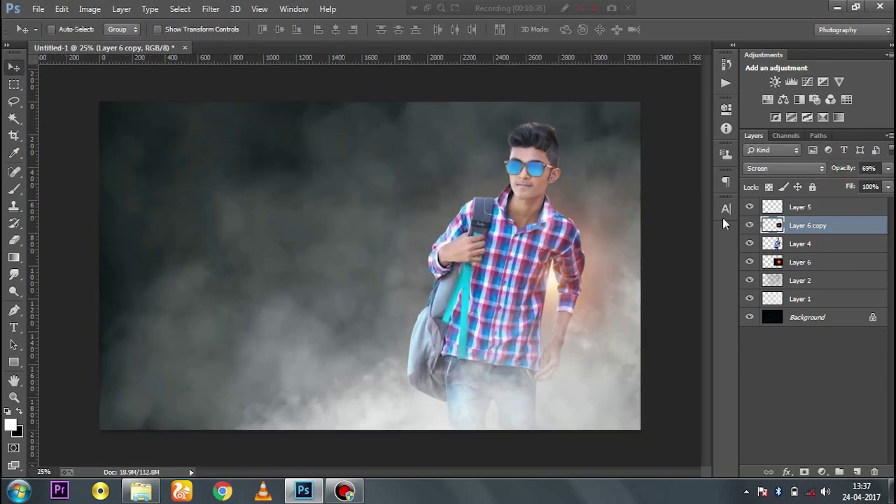
pyautogui.hotkey('ctrl', '+')
pyautogui.hotkey('ctrl', '+')
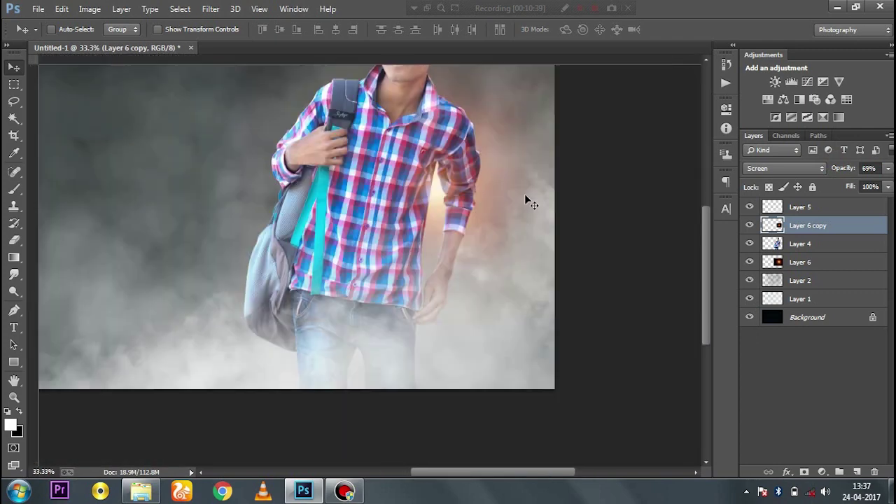
# - Add a new layer above Layer 4, load the man's outline as a selection, and set foreground to #ffae00
pyautogui.click(800, 244)
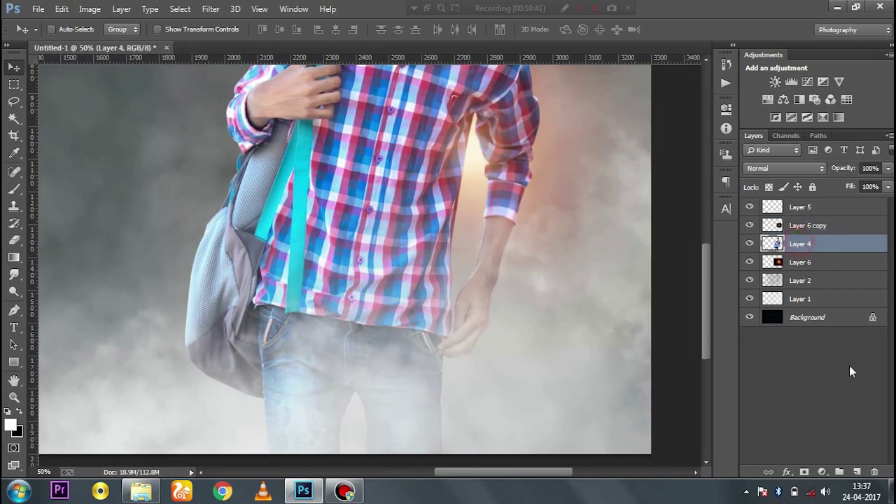
pyautogui.click(859, 472)
pyautogui.keyDown('ctrl'); pyautogui.click(775, 270); pyautogui.keyUp('ctrl')
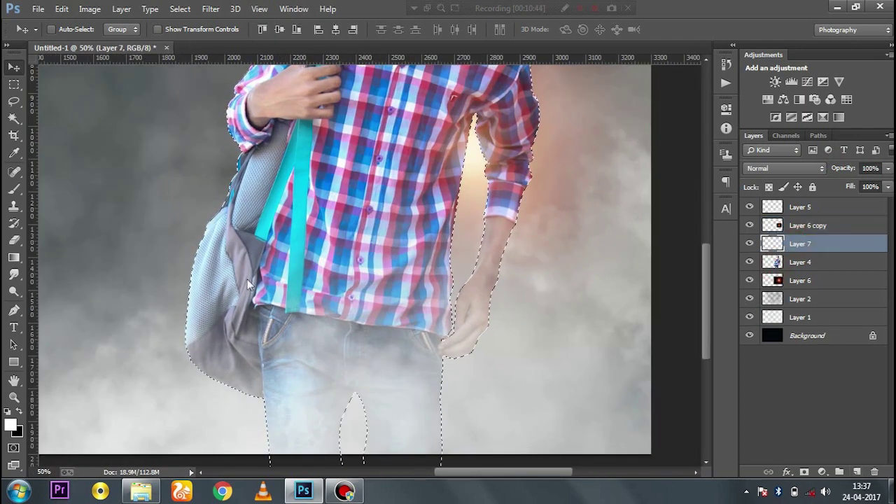
pyautogui.click(11, 424)
pyautogui.moveTo(323, 236); pyautogui.dragTo(323, 256)
pyautogui.moveTo(292, 154); pyautogui.dragTo(401, 88)
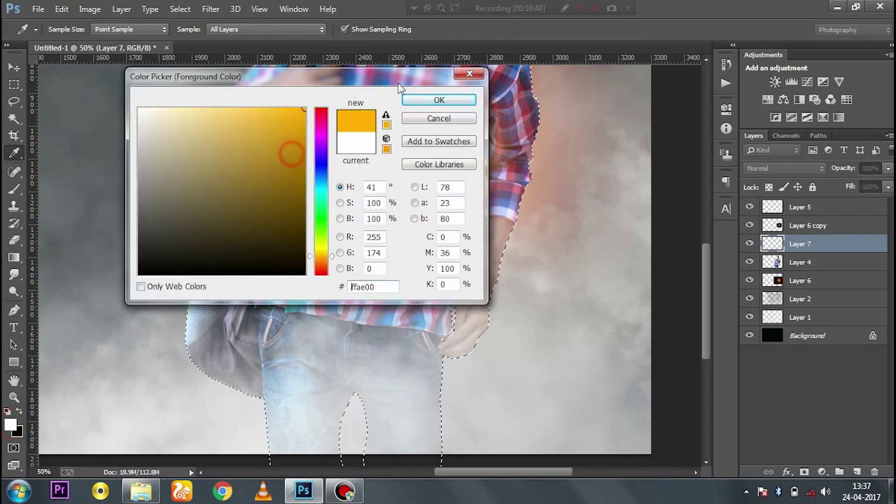
pyautogui.click(451, 102)
# - Choose a soft round Brush, then undo a stray orange test stroke
pyautogui.press('b')
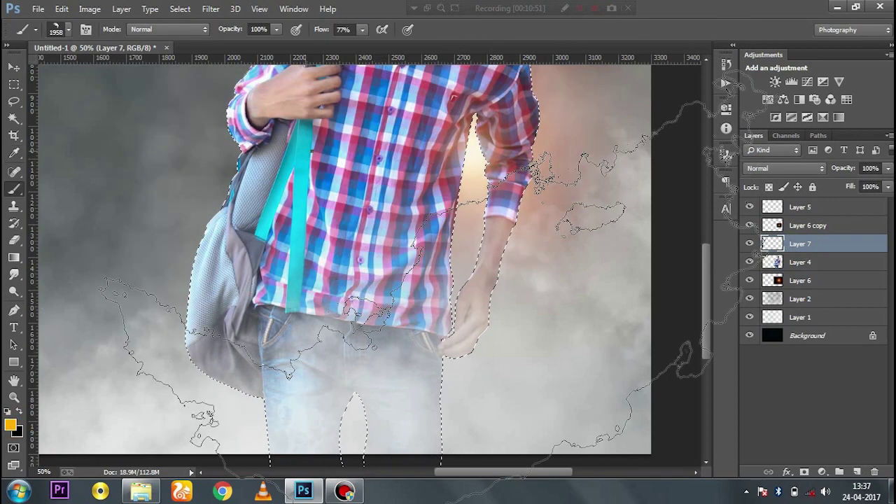
pyautogui.rightClick(313, 152)
pyautogui.click(329, 242)
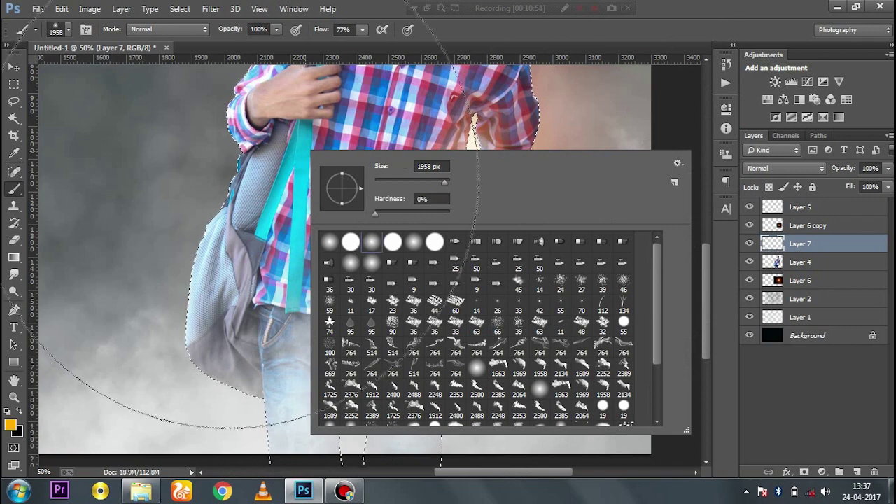
pyautogui.press('Return')
pyautogui.moveTo(201, 140); pyautogui.dragTo(318, 242)
pyautogui.hotkey('ctrl', 'z')
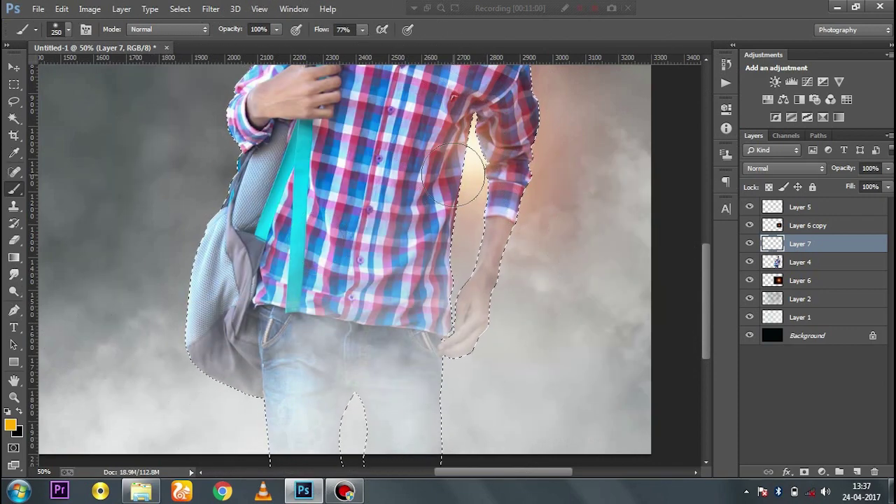
pyautogui.scroll(1, 454, 176)
pyautogui.scroll(2, 334, 302)
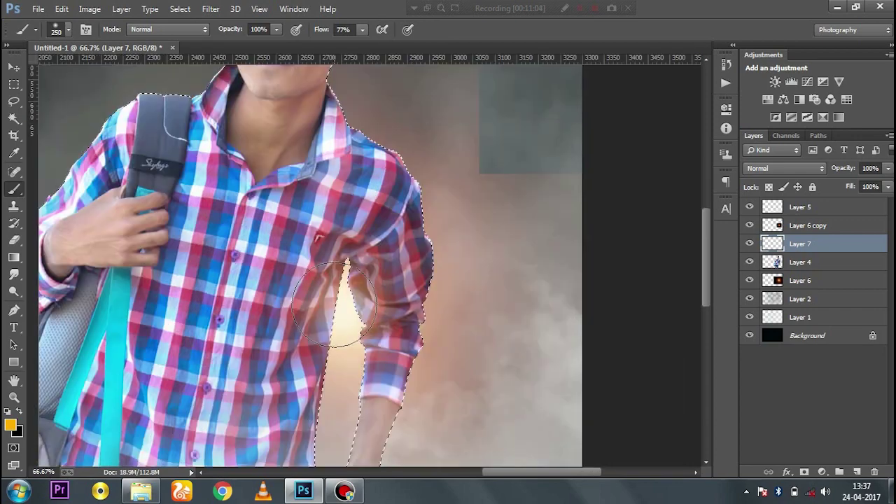
pyautogui.scroll(2, 359, 257)
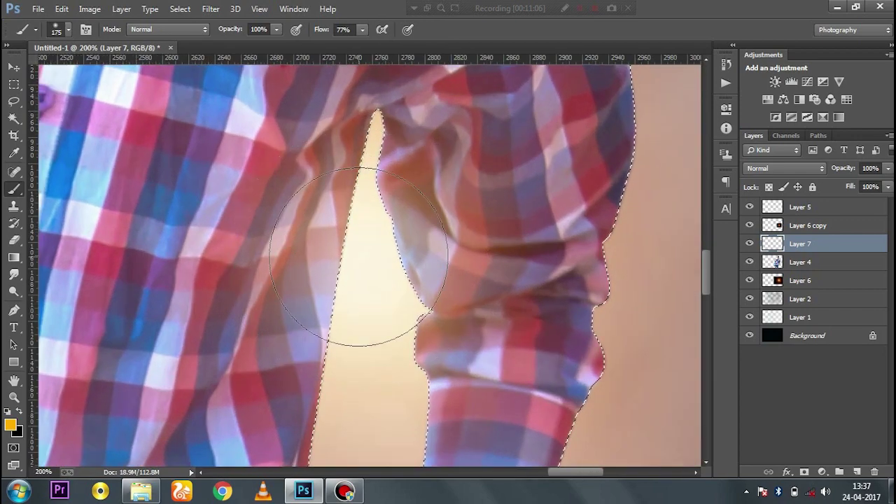
# - With a 90 px brush, paint orange glow along the armpit gap, forearm and sleeve edges
pyautogui.press('[')
pyautogui.press('[')
pyautogui.press('[')
pyautogui.click(357, 140)
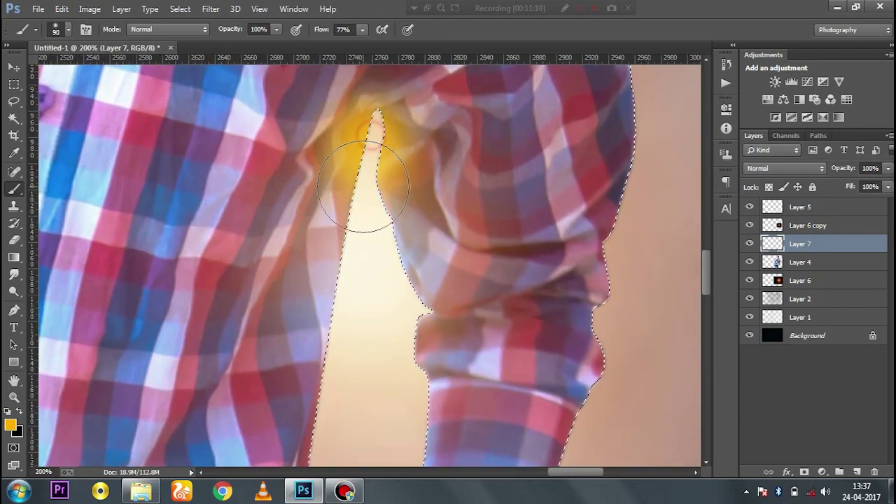
pyautogui.moveTo(363, 188); pyautogui.dragTo(346, 320)
pyautogui.moveTo(380, 254)
pyautogui.mouseDown()
pyautogui.moveTo(394, 330)
pyautogui.moveTo(424, 243)
pyautogui.moveTo(372, 256)
pyautogui.mouseUp()
pyautogui.moveTo(343, 222)
pyautogui.mouseDown()
pyautogui.moveTo(346, 370)
pyautogui.moveTo(329, 448)
pyautogui.mouseUp()
pyautogui.moveTo(352, 324); pyautogui.dragTo(371, 255)
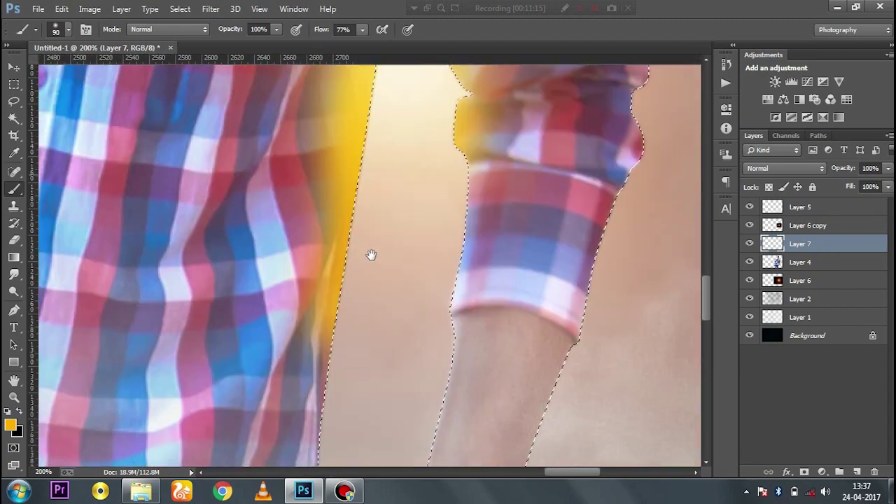
pyautogui.moveTo(360, 370)
pyautogui.mouseDown()
pyautogui.moveTo(356, 270)
pyautogui.moveTo(374, 103)
pyautogui.mouseUp()
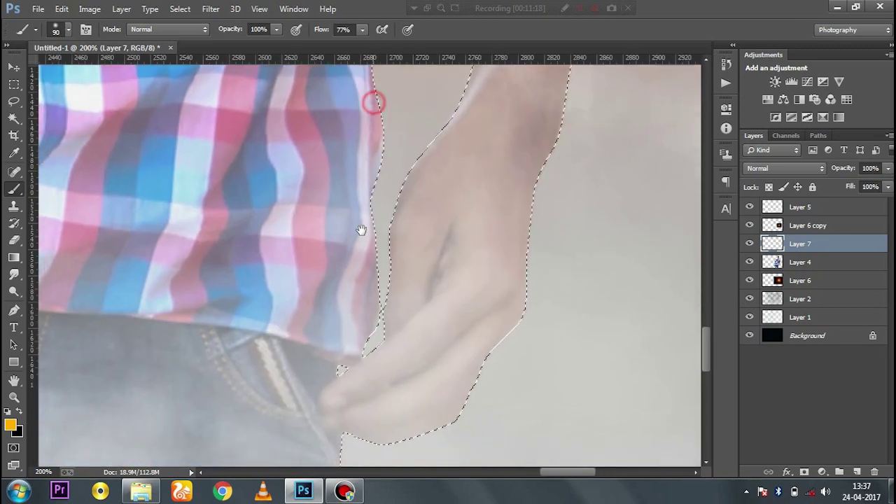
pyautogui.moveTo(361, 230); pyautogui.dragTo(350, 392)
pyautogui.moveTo(360, 175); pyautogui.dragTo(400, 448)
pyautogui.moveTo(411, 245); pyautogui.dragTo(370, 334)
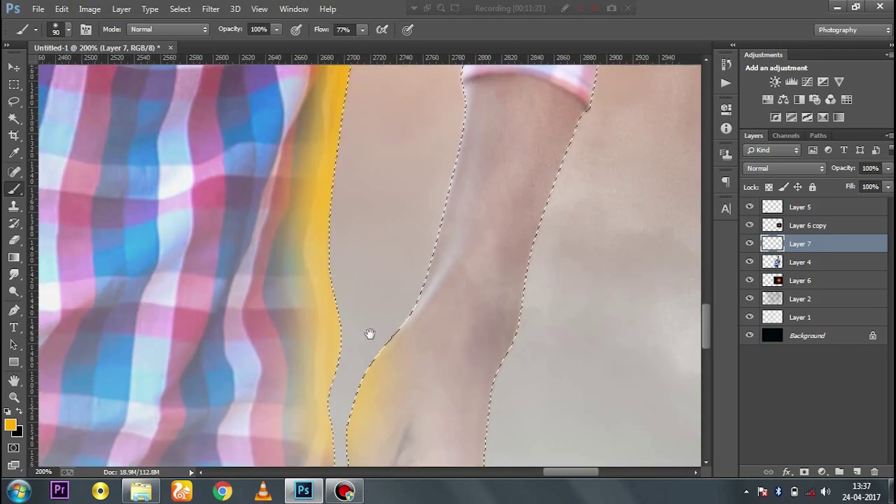
pyautogui.moveTo(384, 290)
pyautogui.mouseDown()
pyautogui.moveTo(463, 79)
pyautogui.moveTo(436, 206)
pyautogui.moveTo(435, 183)
pyautogui.moveTo(430, 281)
pyautogui.mouseUp()
pyautogui.moveTo(411, 194); pyautogui.dragTo(413, 378)
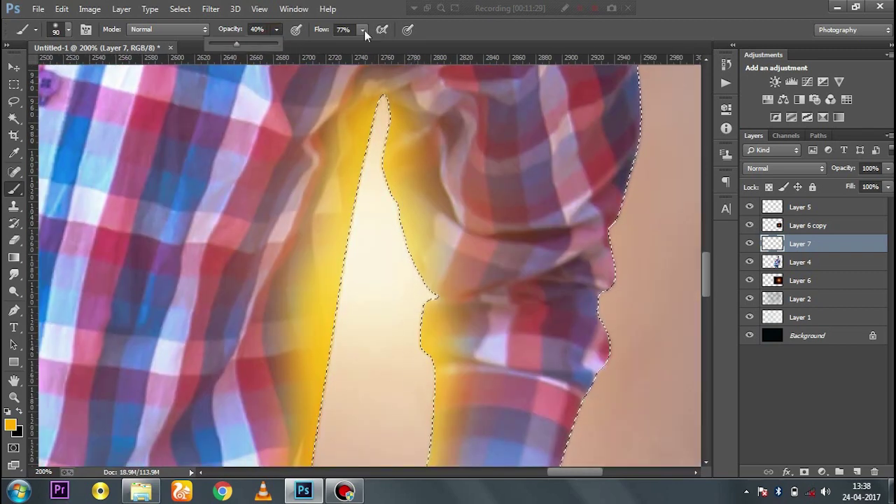
# - Lower the brush flow, enlarge it to 200 px, and paint a wider glow in the armpit gap
pyautogui.moveTo(364, 30); pyautogui.dragTo(345, 54)
pyautogui.press(']')
pyautogui.press(']')
pyautogui.press(']')
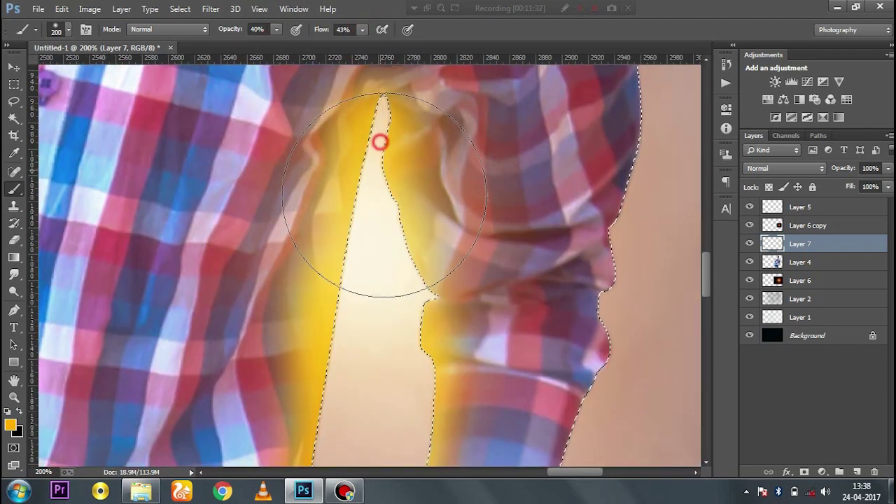
pyautogui.moveTo(380, 140); pyautogui.dragTo(363, 303)
pyautogui.hotkey('ctrl', 'd')
pyautogui.hotkey('ctrl', 'z')
pyautogui.moveTo(371, 190)
pyautogui.mouseDown()
pyautogui.moveTo(364, 356)
pyautogui.moveTo(432, 165)
pyautogui.mouseUp()
# - Toggle the selection outline while panning over the hand, wrist, sleeve cuff and shoulder
pyautogui.moveTo(364, 356); pyautogui.dragTo(390, 175)
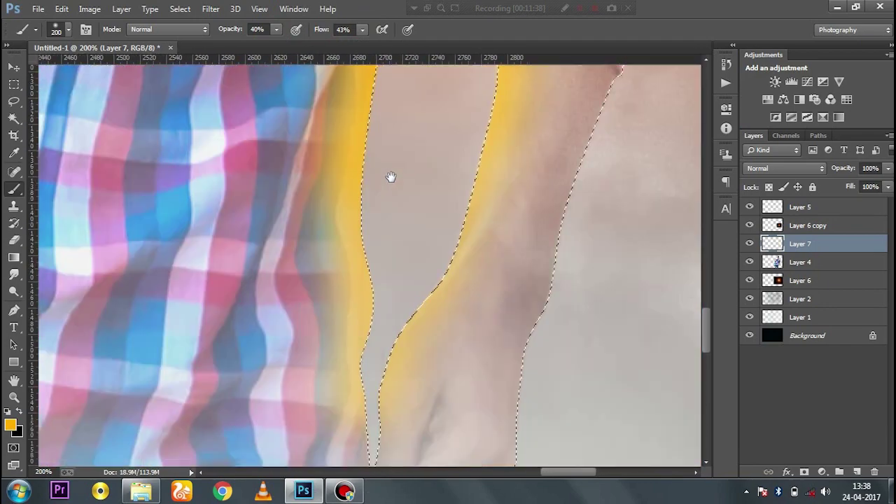
pyautogui.hotkey('ctrl', 'd')
pyautogui.moveTo(380, 92); pyautogui.dragTo(357, 223)
pyautogui.hotkey('ctrl', 'z')
pyautogui.hotkey('ctrl', 'd')
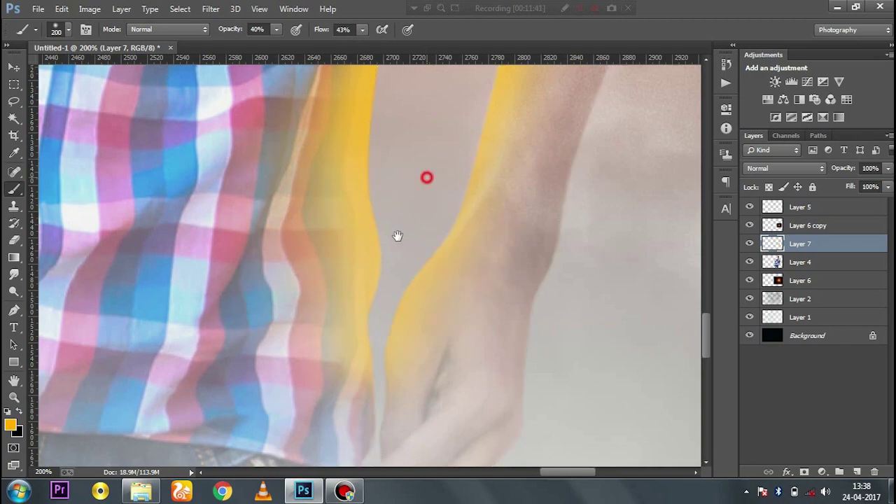
pyautogui.moveTo(427, 176); pyautogui.dragTo(414, 346)
pyautogui.hotkey('ctrl', 'z')
pyautogui.moveTo(428, 234); pyautogui.dragTo(388, 356)
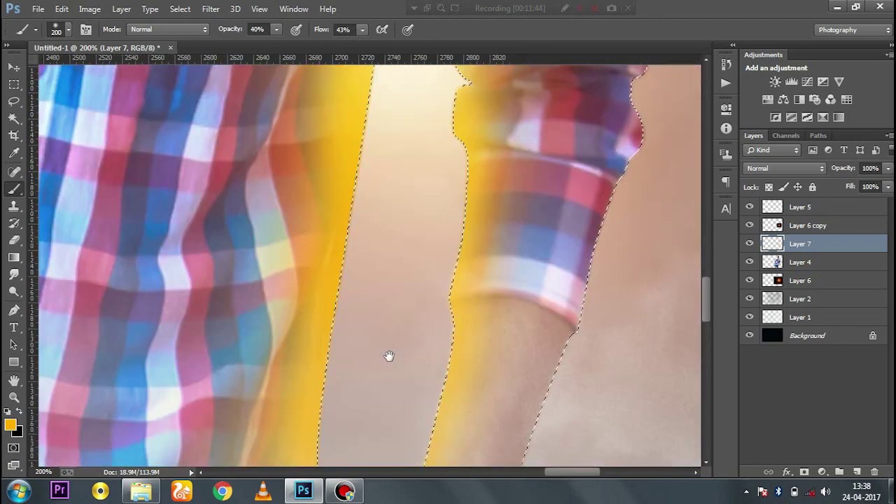
pyautogui.moveTo(457, 171)
pyautogui.mouseDown()
pyautogui.moveTo(456, 296)
pyautogui.moveTo(413, 304)
pyautogui.mouseUp()
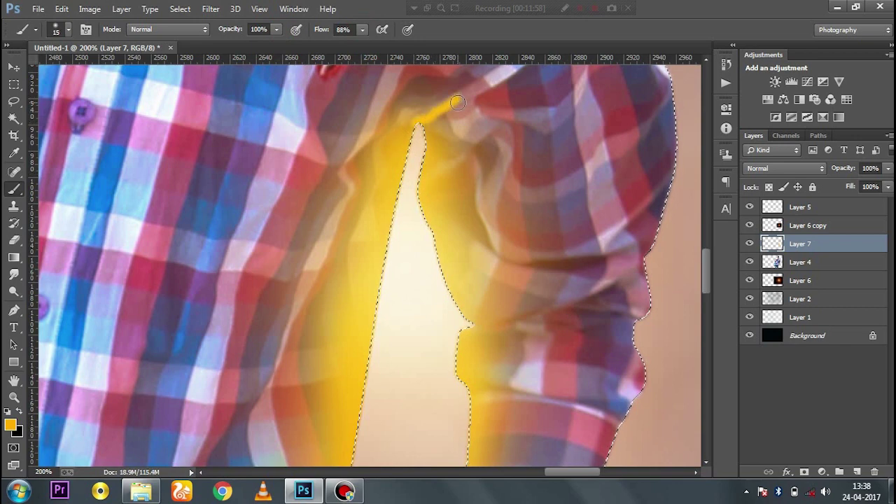
# - At reduced opacity and 67% flow, paint yellow strokes on the collar tip, shirt folds and cuff
pyautogui.moveTo(277, 30); pyautogui.dragTo(260, 45)
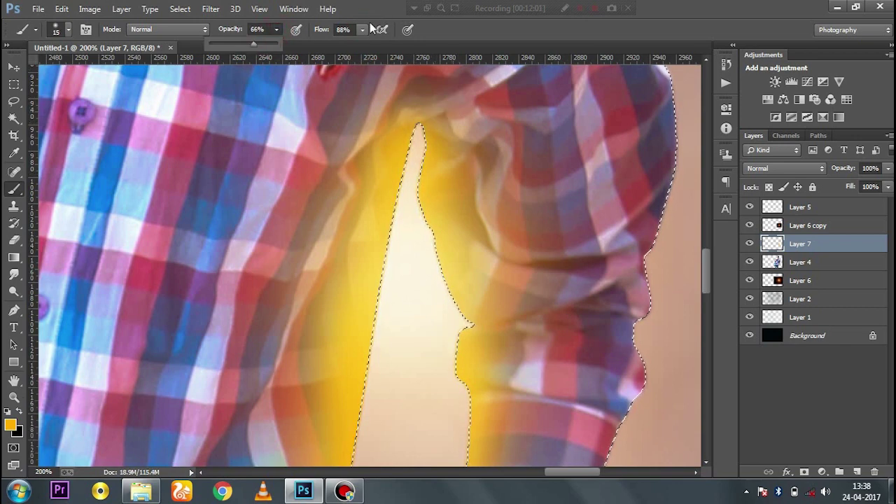
pyautogui.moveTo(362, 30); pyautogui.dragTo(348, 50)
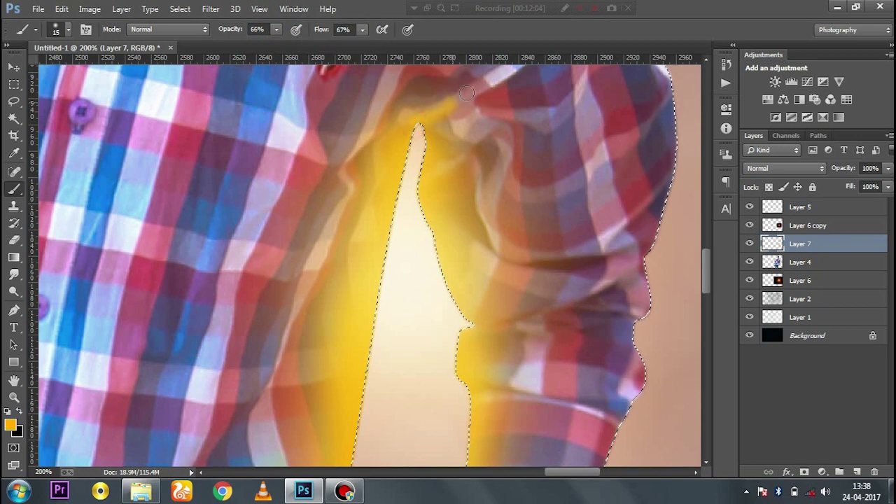
pyautogui.moveTo(420, 119); pyautogui.dragTo(430, 90)
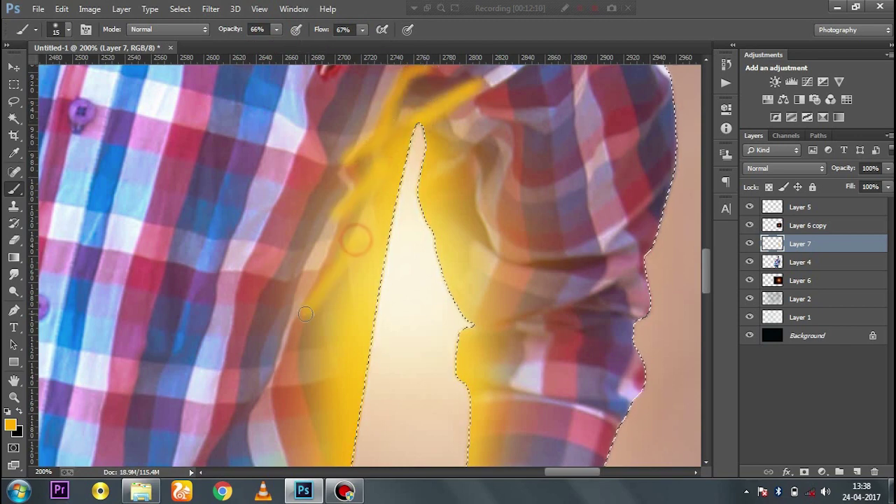
pyautogui.moveTo(310, 352); pyautogui.dragTo(290, 330)
pyautogui.click(412, 115)
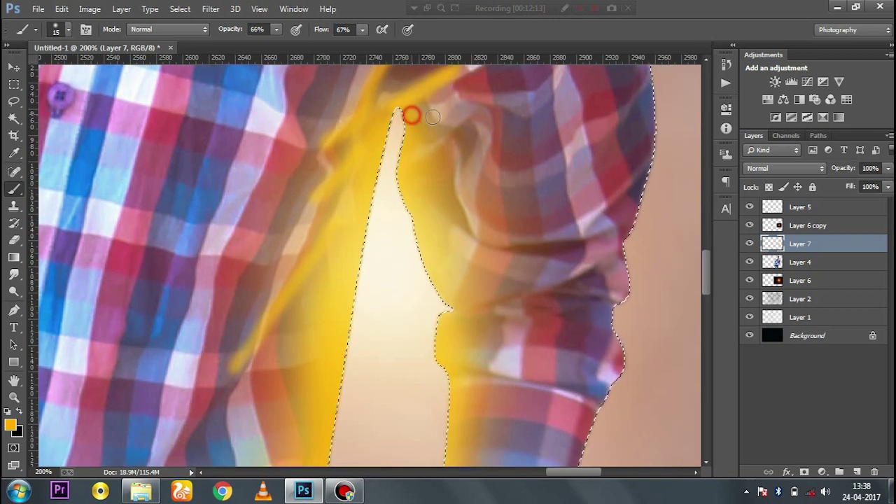
pyautogui.moveTo(483, 129)
pyautogui.mouseDown()
pyautogui.moveTo(473, 220)
pyautogui.moveTo(422, 166)
pyautogui.mouseUp()
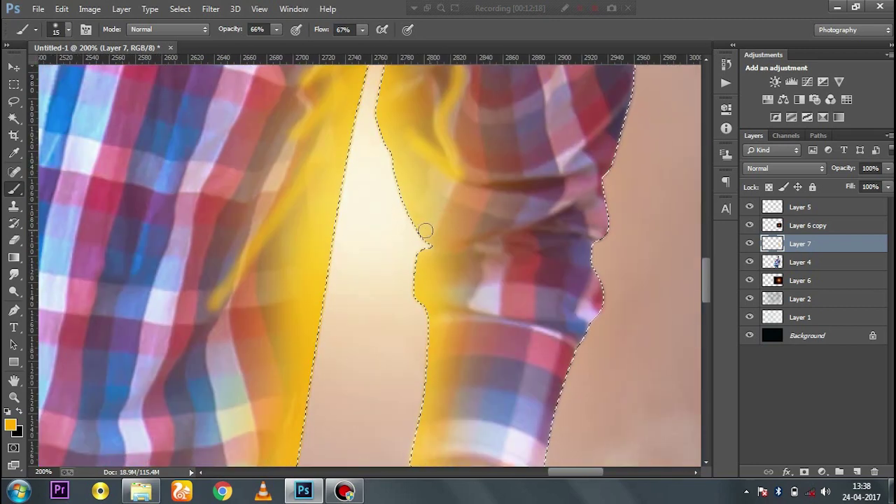
pyautogui.moveTo(426, 236); pyautogui.dragTo(470, 230)
pyautogui.moveTo(418, 294); pyautogui.dragTo(484, 316)
pyautogui.moveTo(404, 180); pyautogui.dragTo(474, 128)
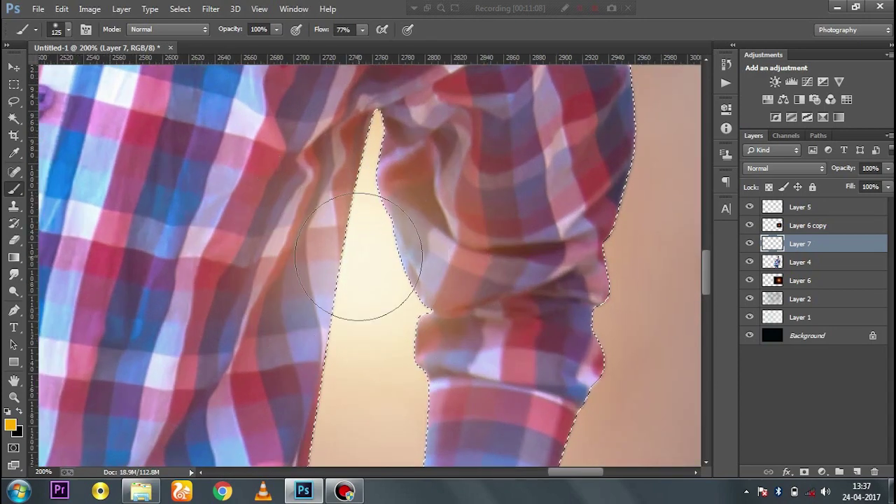
# - With a 90 px brush, paint glow along both edges of the arm-torso gap and up the arm
pyautogui.press('[')
pyautogui.press('[')
pyautogui.press('[')
pyautogui.moveTo(370, 139)
pyautogui.mouseDown()
pyautogui.moveTo(370, 200)
pyautogui.moveTo(343, 315)
pyautogui.moveTo(385, 248)
pyautogui.mouseUp()
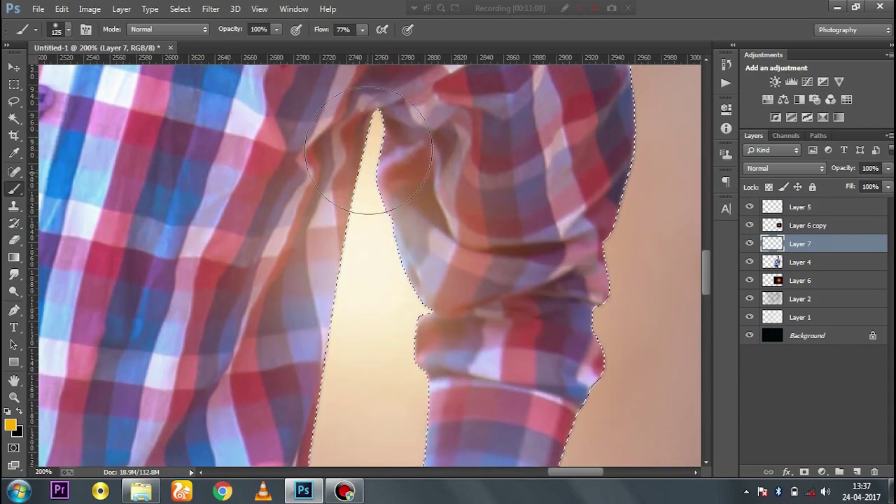
pyautogui.moveTo(371, 135)
pyautogui.mouseDown()
pyautogui.moveTo(341, 374)
pyautogui.moveTo(390, 280)
pyautogui.moveTo(399, 334)
pyautogui.mouseUp()
pyautogui.moveTo(407, 383); pyautogui.dragTo(372, 273)
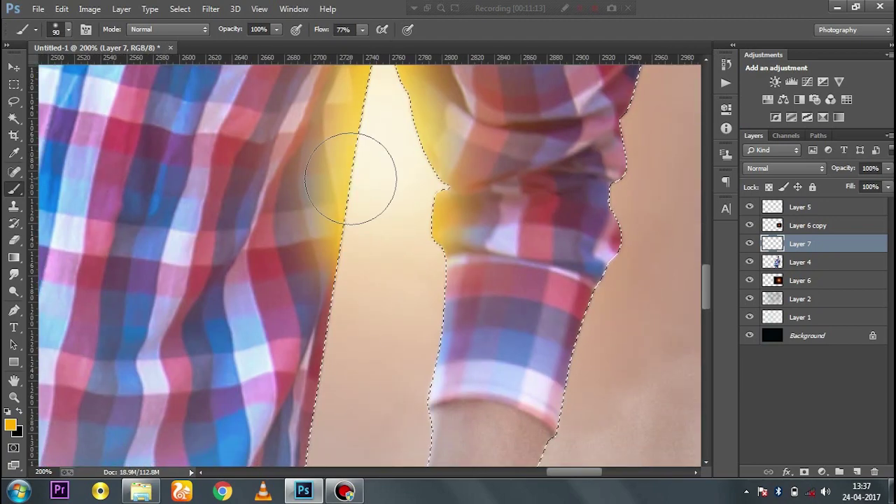
pyautogui.moveTo(360, 190)
pyautogui.mouseDown()
pyautogui.moveTo(330, 424)
pyautogui.moveTo(372, 250)
pyautogui.mouseUp()
pyautogui.scroll(-3, 371, 250)
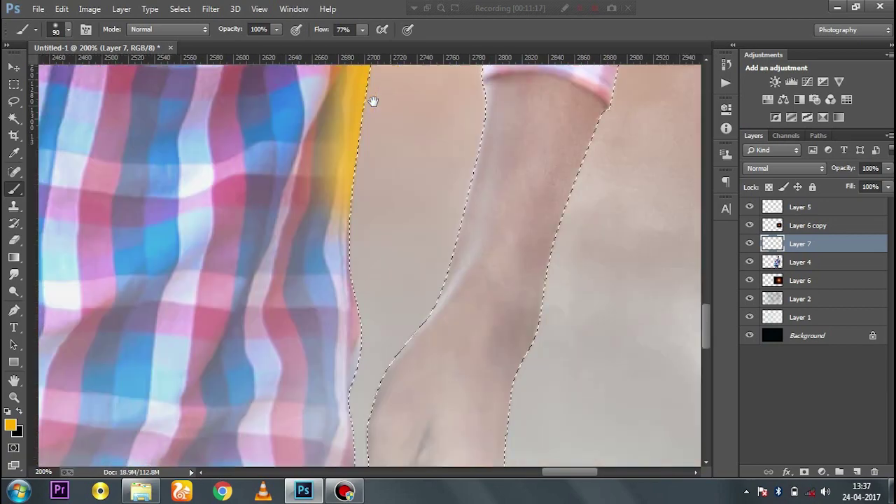
pyautogui.moveTo(356, 284)
pyautogui.mouseDown()
pyautogui.moveTo(373, 102)
pyautogui.moveTo(360, 226)
pyautogui.mouseUp()
pyautogui.moveTo(410, 280)
pyautogui.mouseDown()
pyautogui.moveTo(380, 320)
pyautogui.moveTo(350, 434)
pyautogui.mouseUp()
pyautogui.moveTo(396, 266)
pyautogui.mouseDown()
pyautogui.moveTo(370, 334)
pyautogui.moveTo(444, 120)
pyautogui.mouseUp()
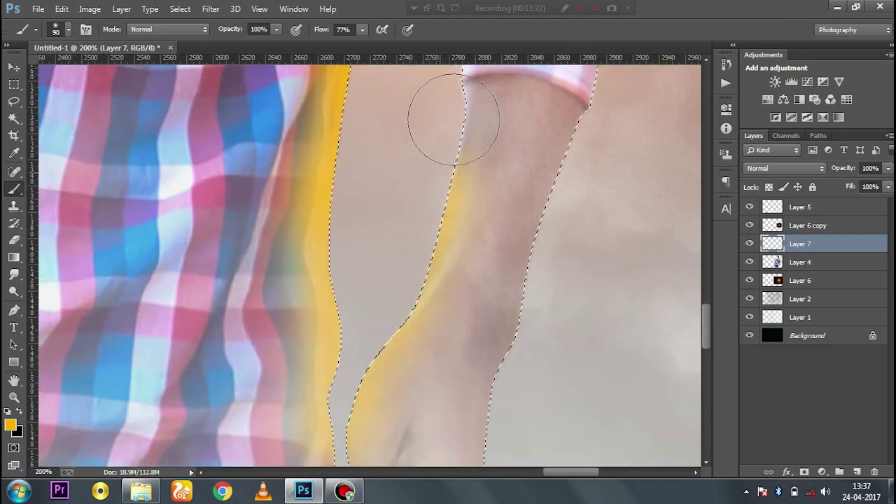
pyautogui.moveTo(430, 224); pyautogui.dragTo(383, 434)
pyautogui.moveTo(434, 182); pyautogui.dragTo(410, 286)
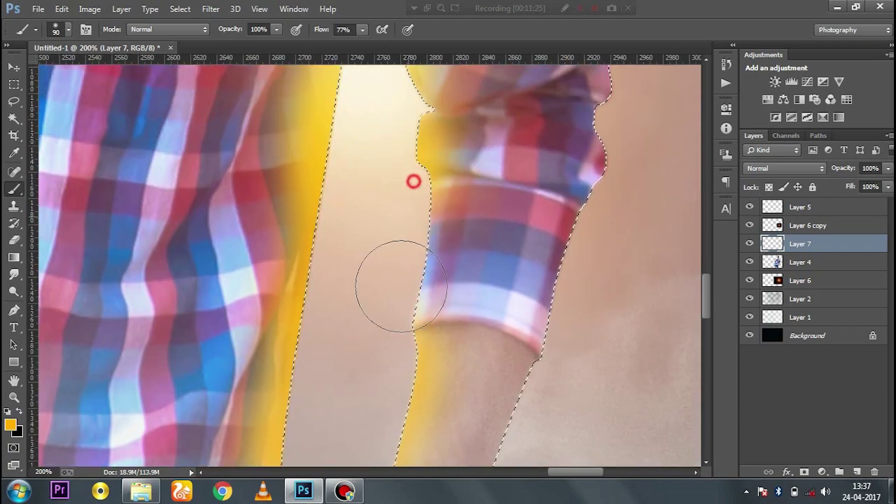
# - Zoom, turn on the rulers, and bring the upper arm gap into view
pyautogui.scroll(-3, 380, 300)
pyautogui.scroll(5, 370, 334)
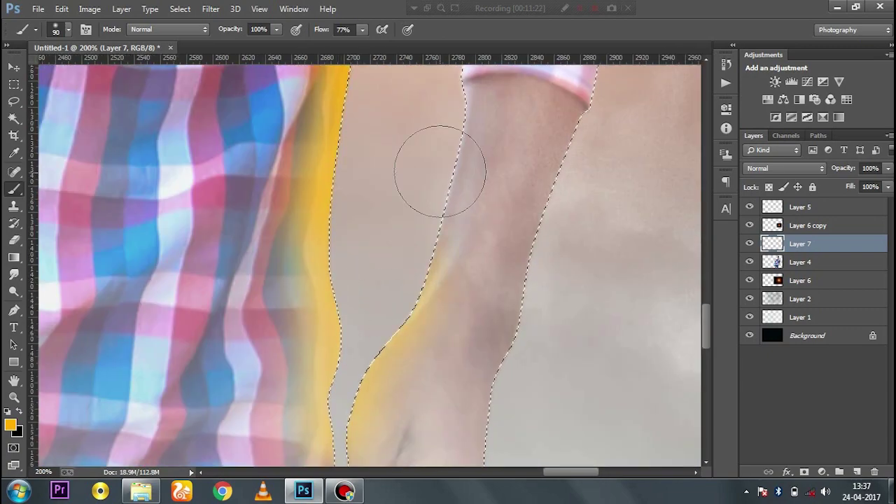
pyautogui.scroll(3, 441, 150)
pyautogui.hotkey('ctrl', 'r')
pyautogui.scroll(5, 438, 156)
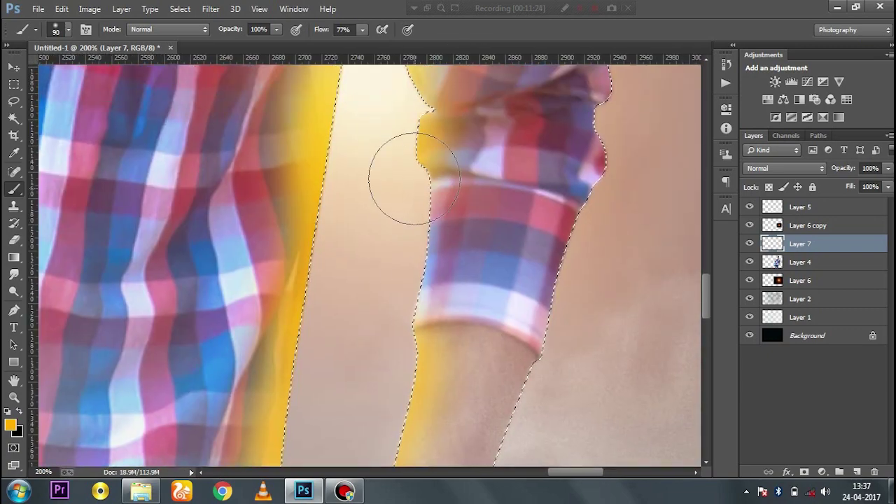
pyautogui.moveTo(410, 192); pyautogui.dragTo(414, 378)
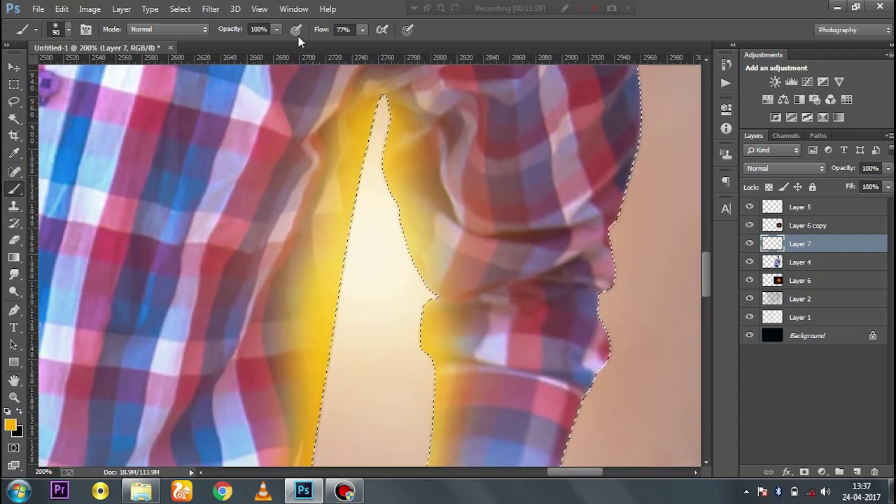
# - Lower the brush flow, enlarge the brush to 200 px, and pan along the forearm and sleeve cuff
pyautogui.click(363, 30)
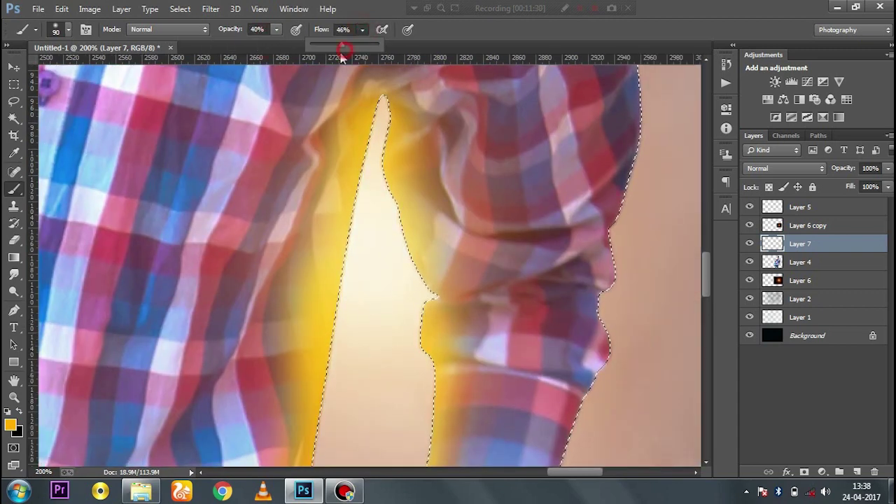
pyautogui.press(']')
pyautogui.press(']')
pyautogui.press(']')
pyautogui.press(']')
pyautogui.press(']')
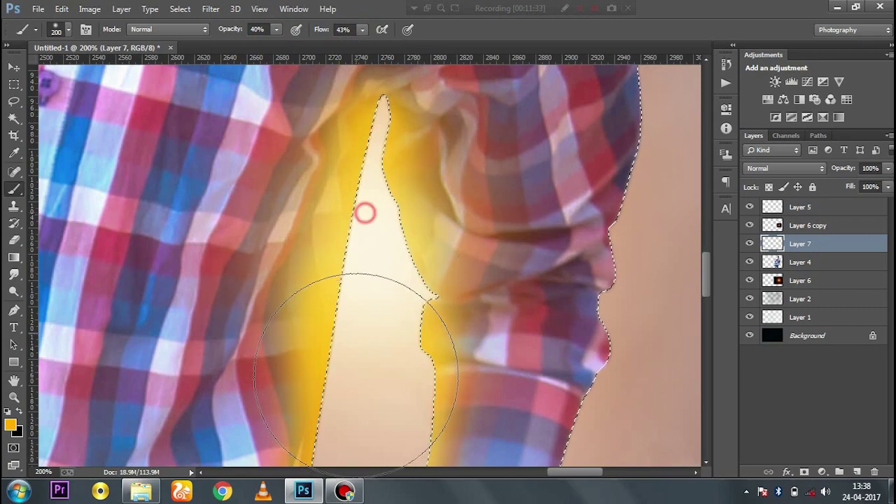
pyautogui.moveTo(364, 303); pyautogui.dragTo(372, 190)
pyautogui.moveTo(366, 358); pyautogui.dragTo(401, 190)
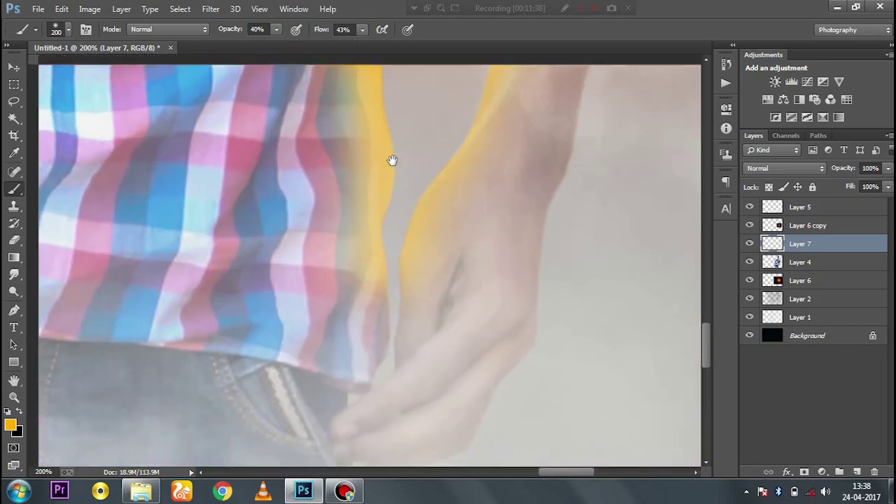
pyautogui.moveTo(365, 357); pyautogui.dragTo(380, 91)
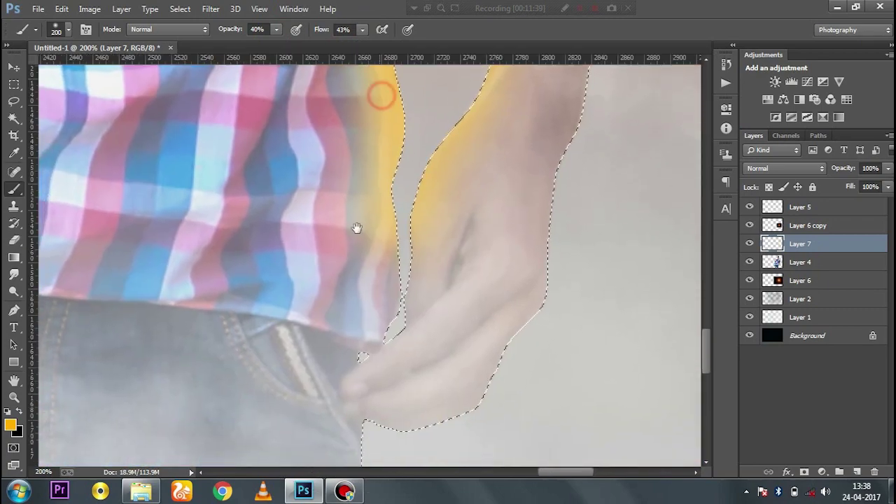
pyautogui.moveTo(357, 230); pyautogui.dragTo(359, 134)
pyautogui.moveTo(425, 175); pyautogui.dragTo(414, 344)
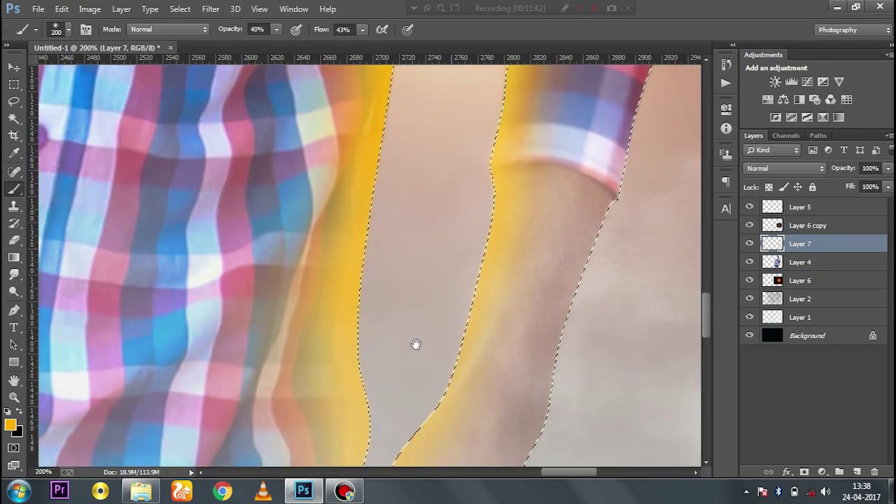
pyautogui.moveTo(392, 231); pyautogui.dragTo(458, 350)
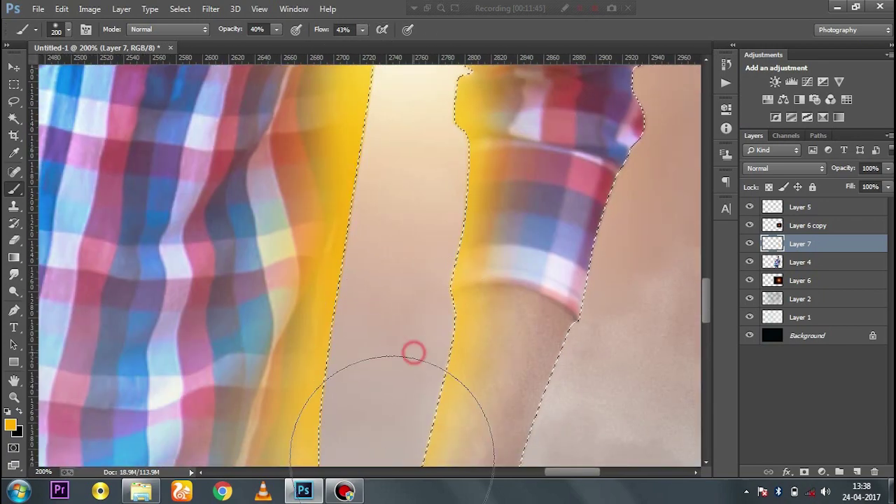
pyautogui.moveTo(458, 306); pyautogui.dragTo(459, 343)
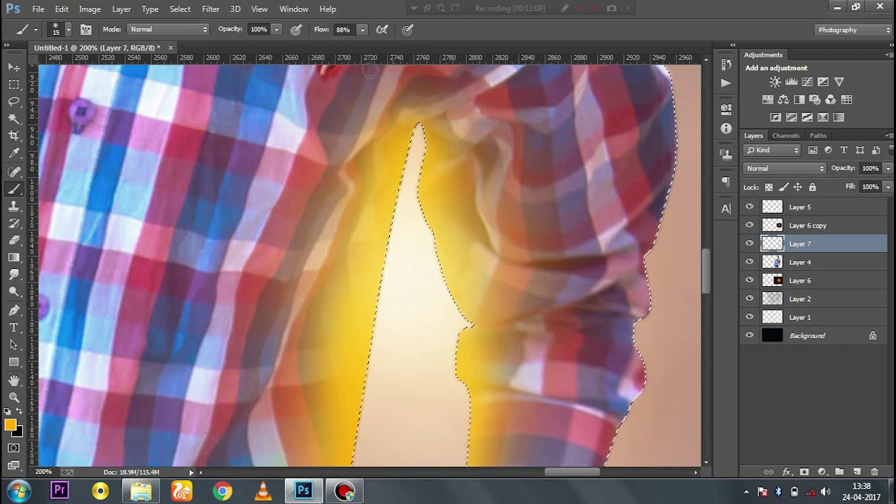
# - Set brush opacity to 66%, adjust flow, and paint thin orange streaks along the shirt and sleeve folds
pyautogui.click(276, 30)
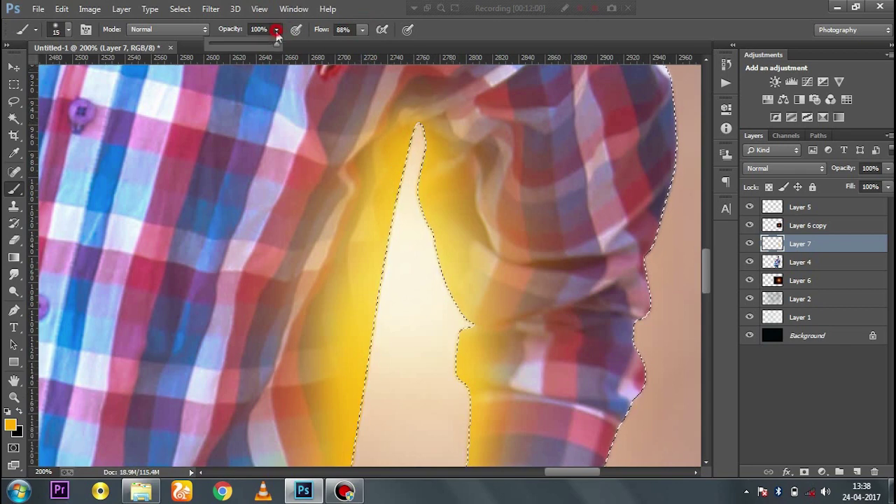
pyautogui.moveTo(253, 44); pyautogui.dragTo(259, 44)
pyautogui.click(362, 31)
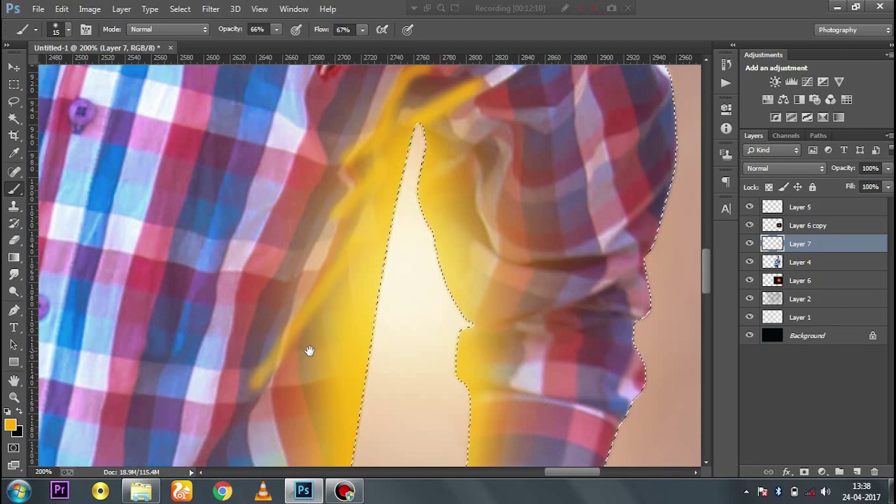
pyautogui.moveTo(310, 352); pyautogui.dragTo(290, 330)
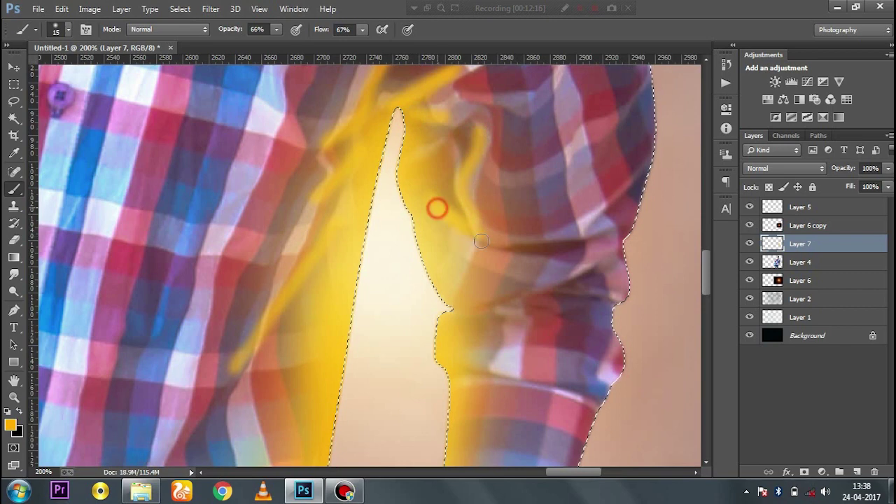
pyautogui.moveTo(444, 224); pyautogui.dragTo(421, 161)
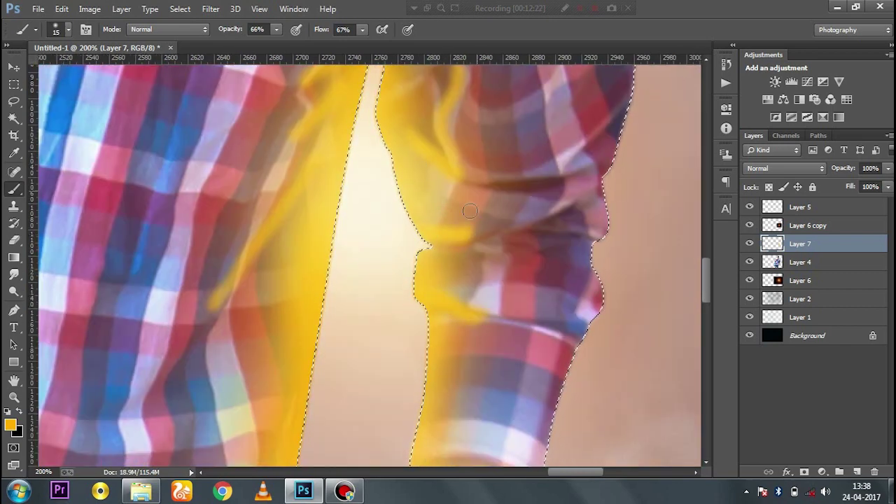
pyautogui.moveTo(441, 301); pyautogui.dragTo(483, 319)
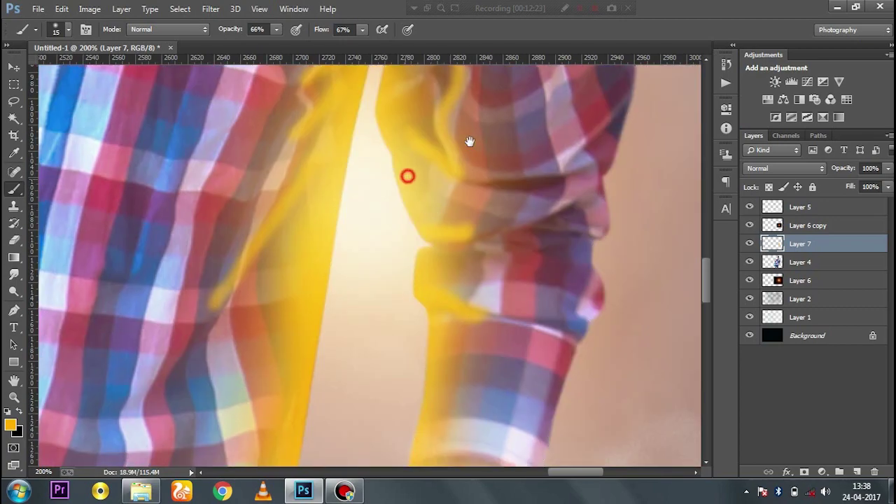
pyautogui.moveTo(406, 176); pyautogui.dragTo(480, 124)
pyautogui.moveTo(318, 106); pyautogui.dragTo(280, 158)
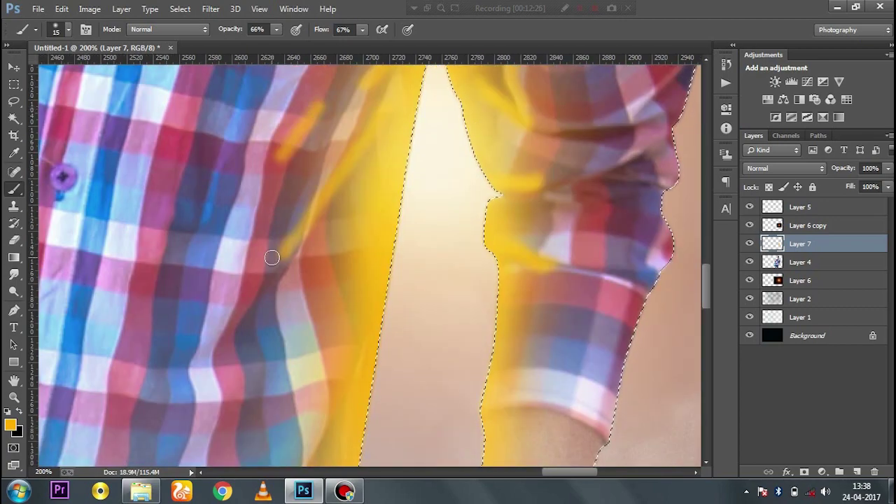
# - Paint more orange streaks up the side and edge of the shirt
pyautogui.moveTo(236, 316); pyautogui.dragTo(252, 236)
pyautogui.scroll(-3, 252, 237)
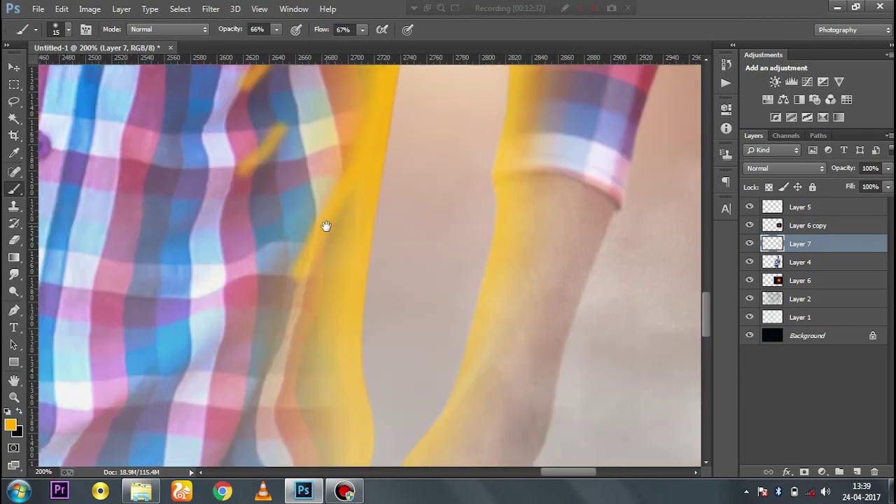
pyautogui.moveTo(221, 317); pyautogui.dragTo(311, 235)
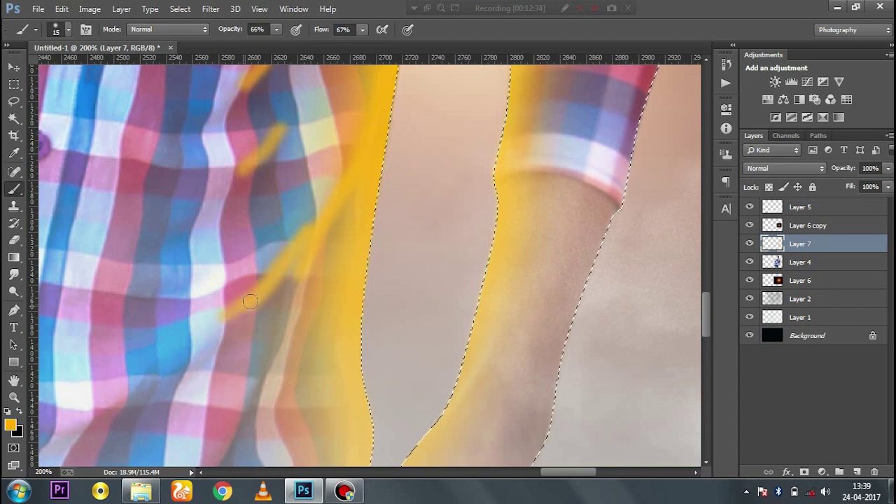
pyautogui.moveTo(254, 381); pyautogui.dragTo(304, 246)
pyautogui.moveTo(273, 344); pyautogui.dragTo(306, 257)
pyautogui.scroll(-5, 287, 166)
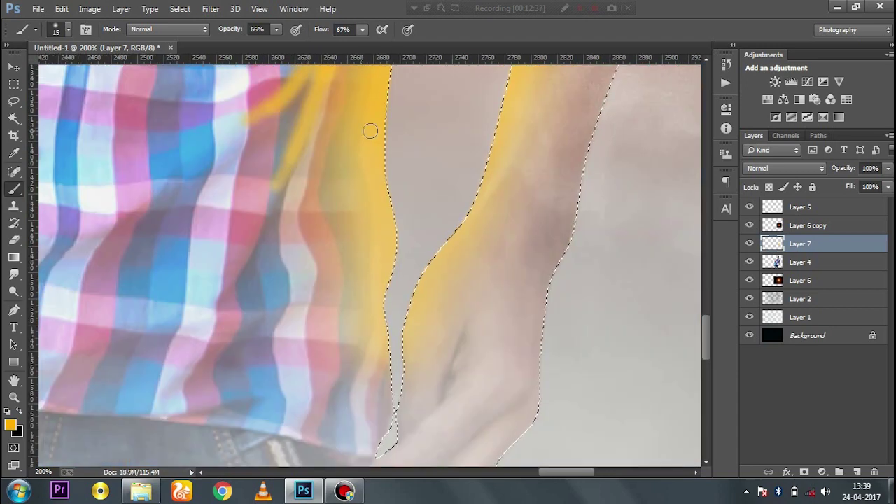
pyautogui.moveTo(353, 222); pyautogui.dragTo(325, 273)
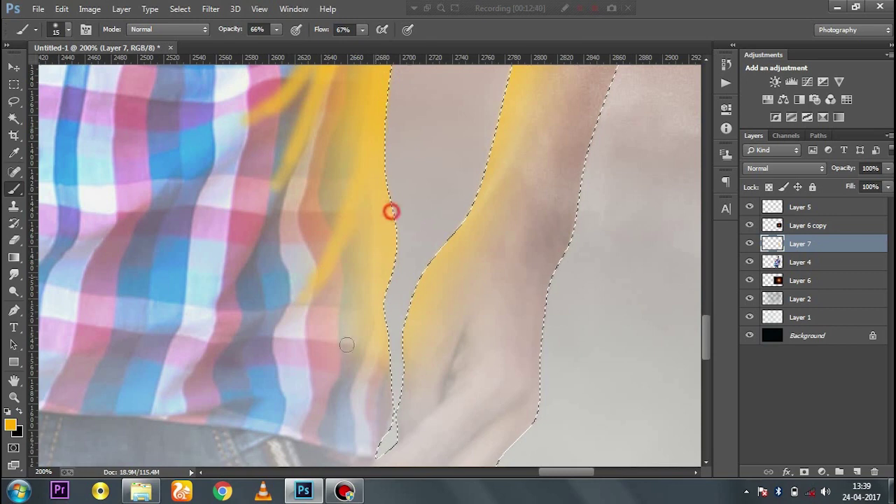
# - Pan back to the sleeve and arm gap, then zoom out to see the whole figure
pyautogui.scroll(5, 346, 350)
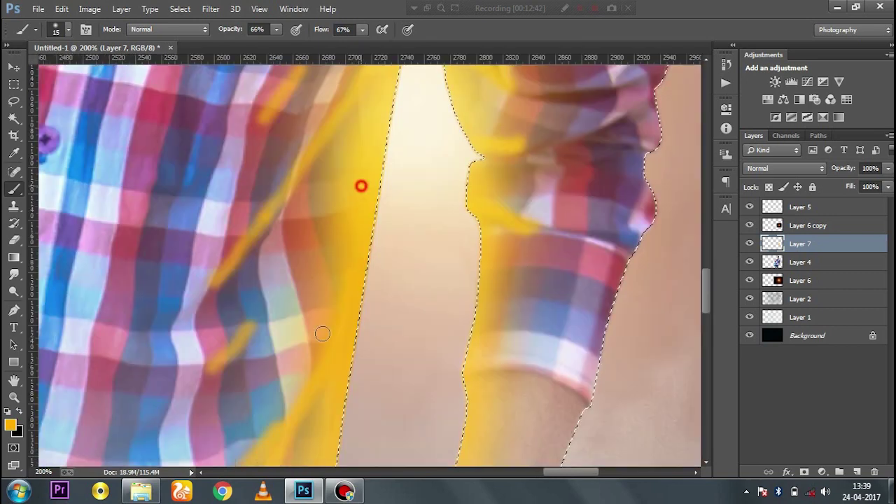
pyautogui.moveTo(365, 206); pyautogui.dragTo(310, 306)
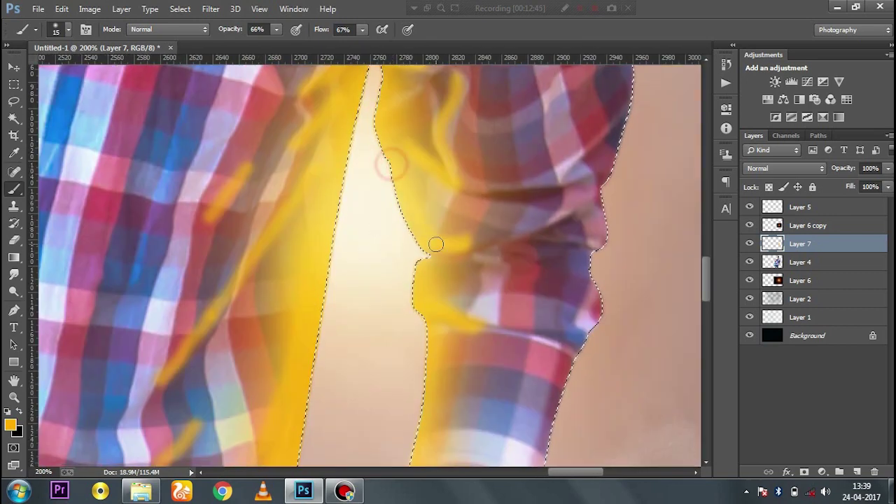
pyautogui.scroll(1, 511, 211)
pyautogui.scroll(4, 509, 266)
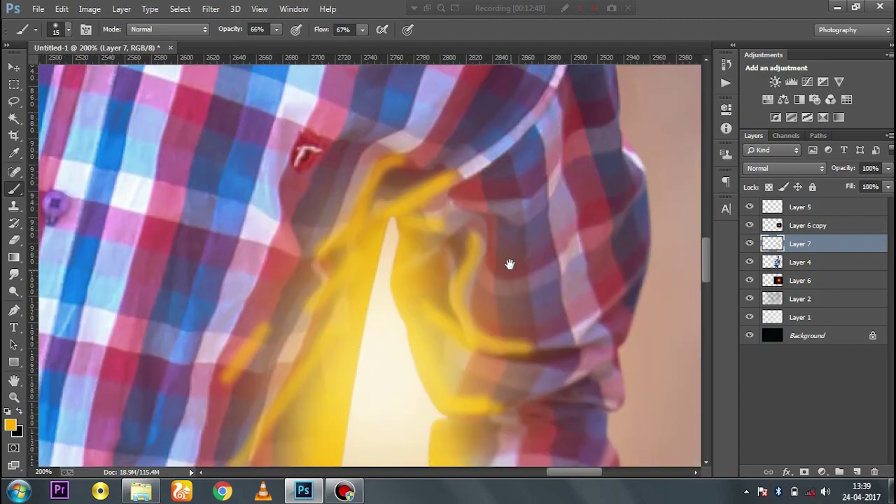
pyautogui.moveTo(386, 145); pyautogui.dragTo(404, 197)
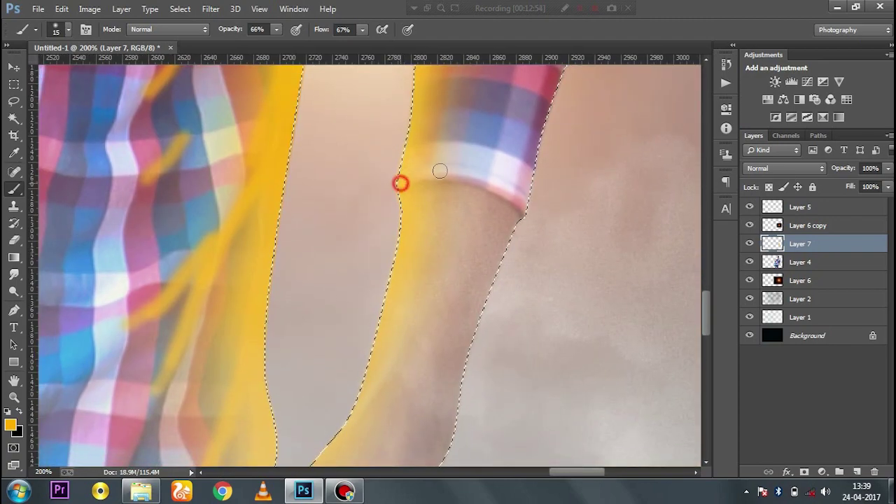
pyautogui.moveTo(420, 66); pyautogui.dragTo(409, 230)
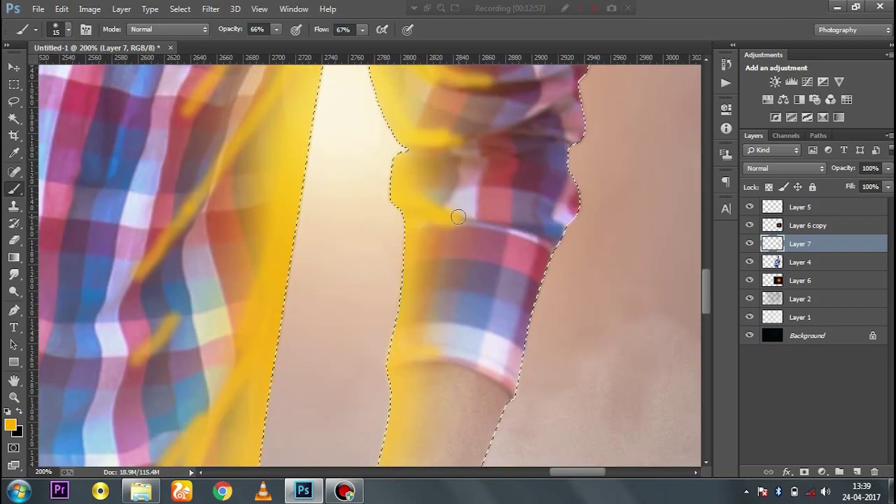
pyautogui.hotkey('ctrl', '-')
pyautogui.hotkey('ctrl', '-')
pyautogui.hotkey('ctrl', '-')
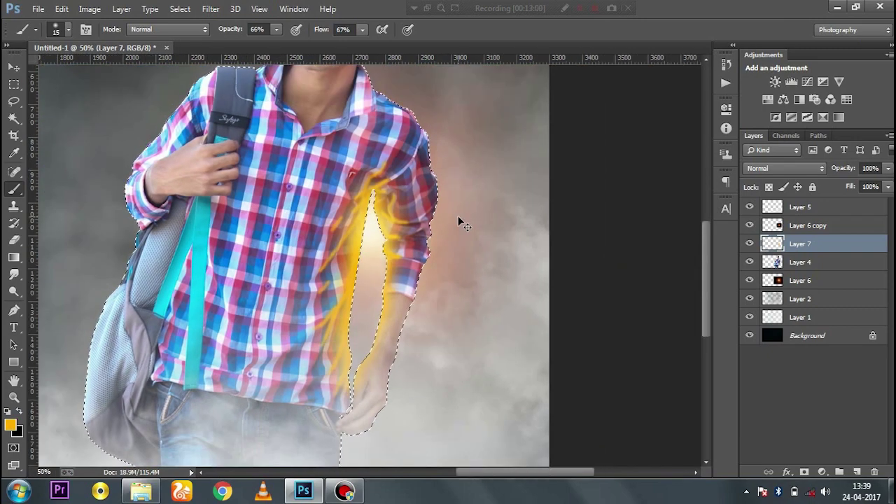
# - Deselect and set Layer 7 to Soft Light blending at 95% opacity
pyautogui.hotkey('ctrl', 'd')
pyautogui.press('v')
pyautogui.click(762, 168)
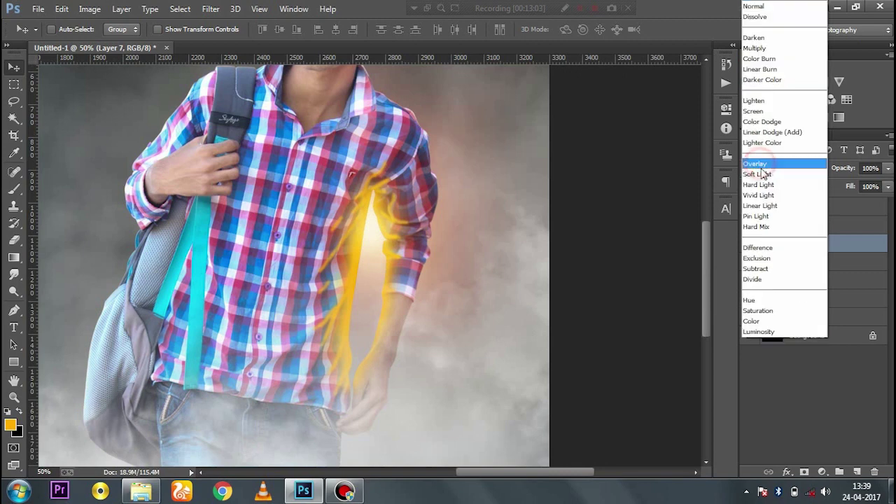
pyautogui.click(769, 175)
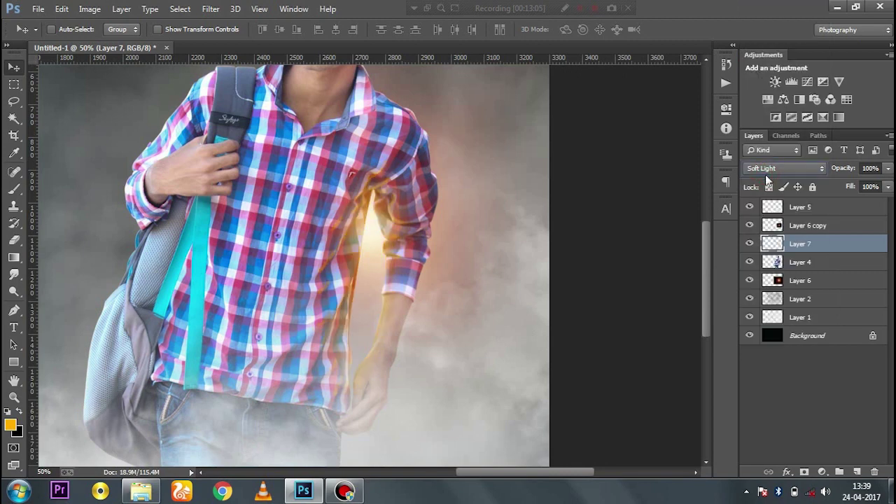
pyautogui.moveTo(835, 174); pyautogui.dragTo(831, 174)
pyautogui.hotkey('ctrl', '-')
pyautogui.hotkey('ctrl', '-')
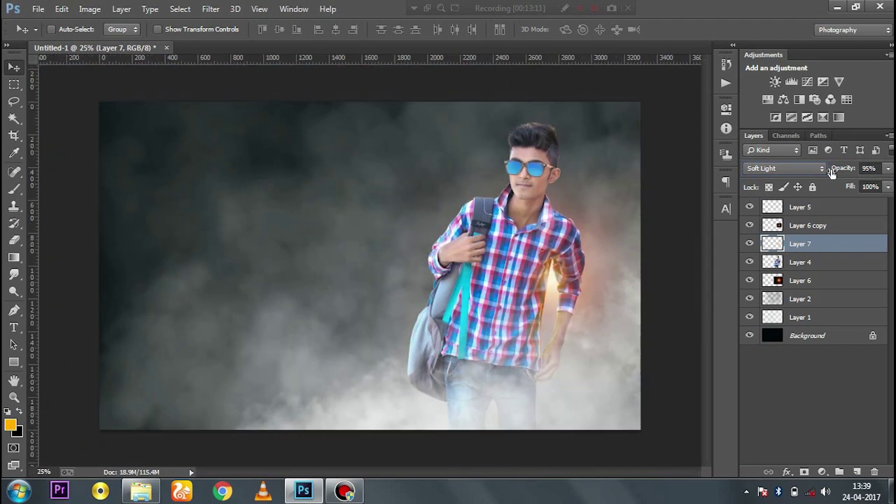
# - Select the Layer 6 copy glow layer and set its opacity to 87%
pyautogui.click(778, 231)
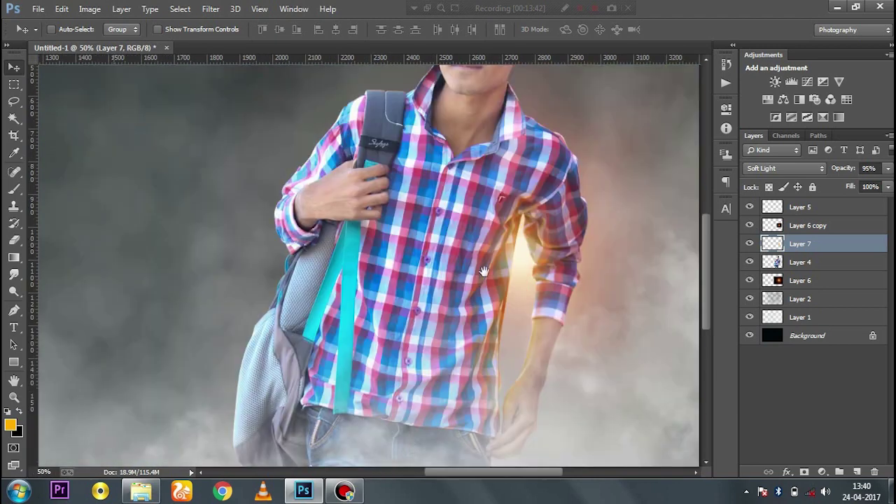
pyautogui.moveTo(483, 271); pyautogui.dragTo(455, 273)
pyautogui.hotkey('ctrl', '+')
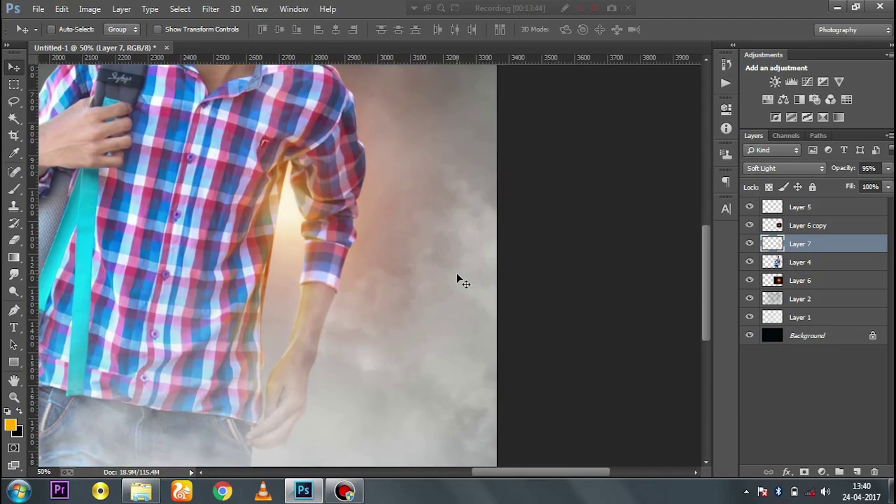
pyautogui.click(812, 225)
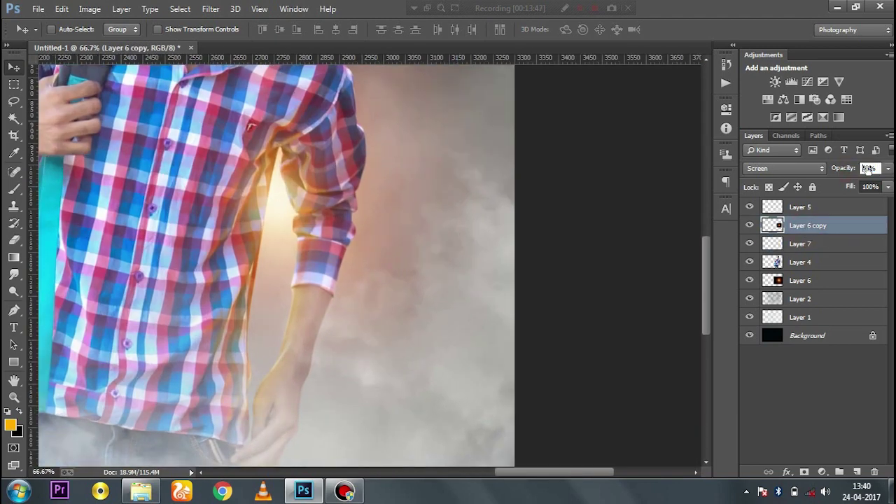
pyautogui.moveTo(860, 170); pyautogui.dragTo(869, 170)
pyautogui.hotkey('ctrl', '-')
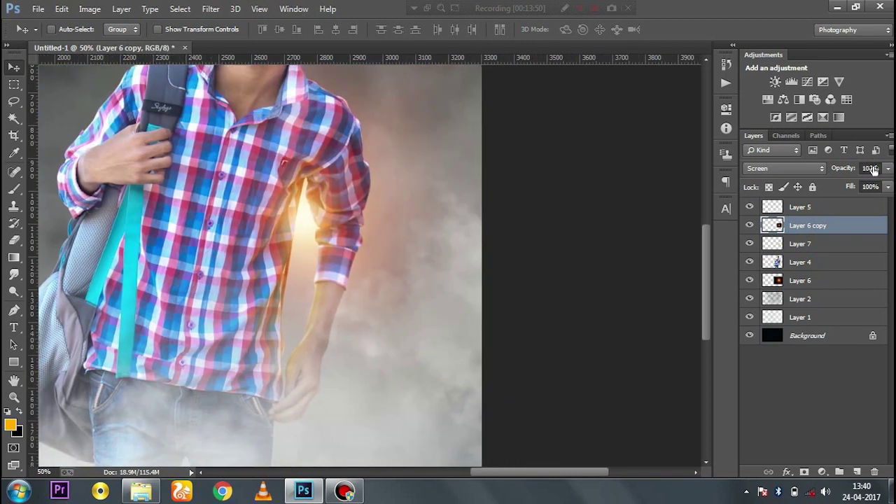
pyautogui.hotkey('ctrl', '-')
pyautogui.hotkey('ctrl', '-')
pyautogui.moveTo(853, 175); pyautogui.dragTo(841, 176)
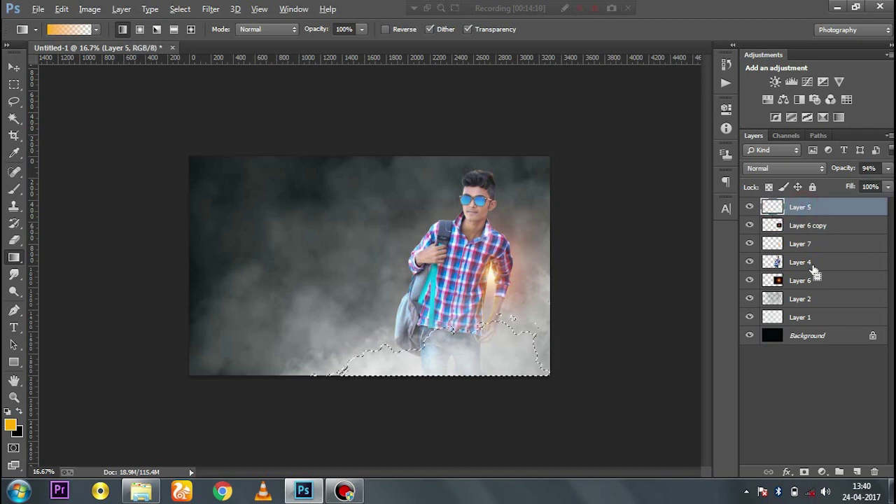
# - Add a new Layer 8 at the top of the stack and fill it with solid black
pyautogui.click(857, 472)
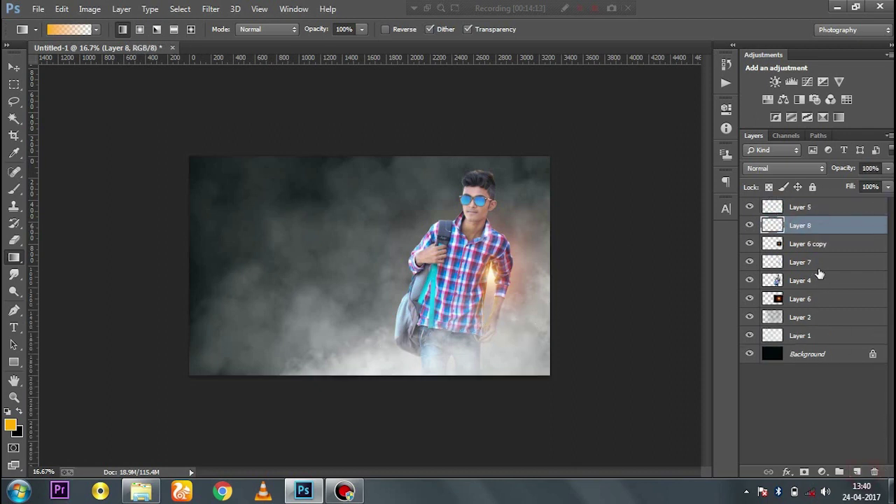
pyautogui.moveTo(805, 226); pyautogui.dragTo(805, 202)
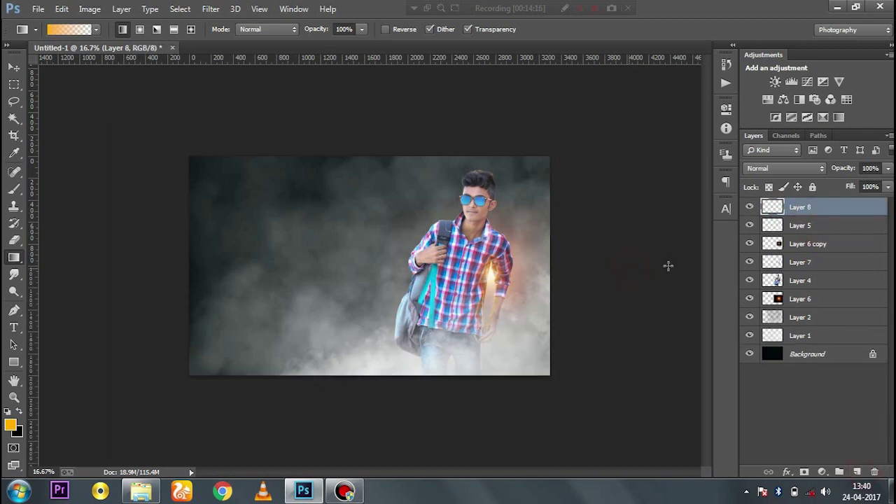
pyautogui.moveTo(668, 266); pyautogui.dragTo(617, 267)
pyautogui.press('x')
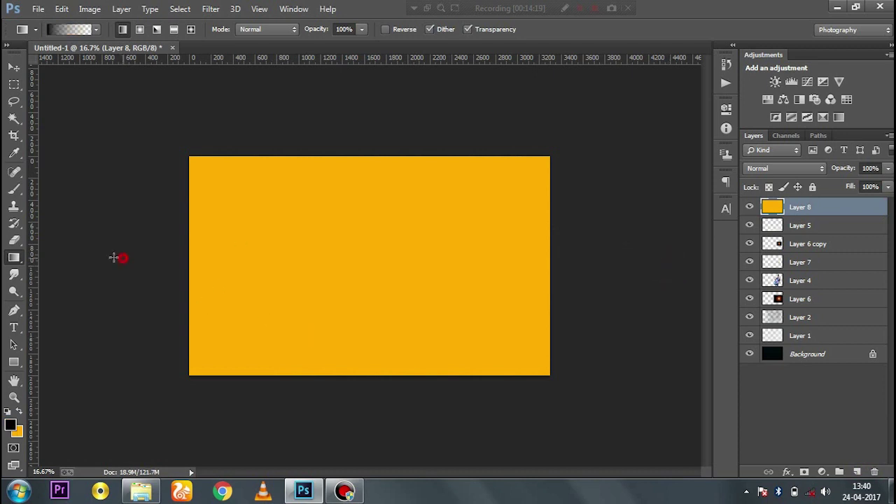
pyautogui.moveTo(114, 258); pyautogui.dragTo(368, 284)
pyautogui.hotkey('ctrl', 'z')
pyautogui.hotkey('alt', 'BackSpace')
# - Apply a Lens Flare with the 50-300mm Zoom lens at 120% brightness
pyautogui.click(209, 9)
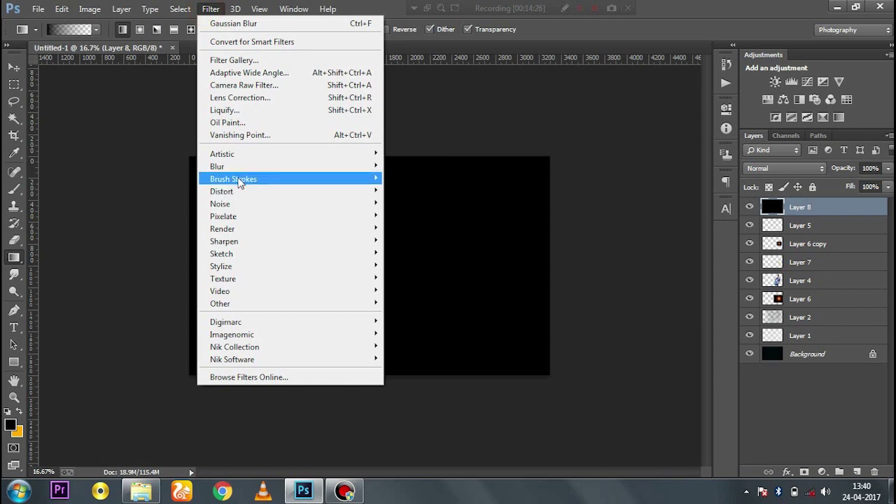
pyautogui.moveTo(223, 229)
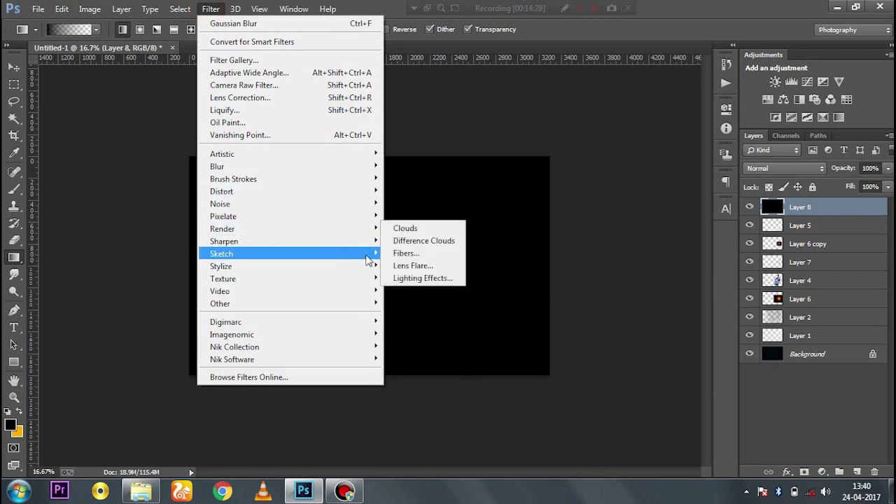
pyautogui.click(416, 206)
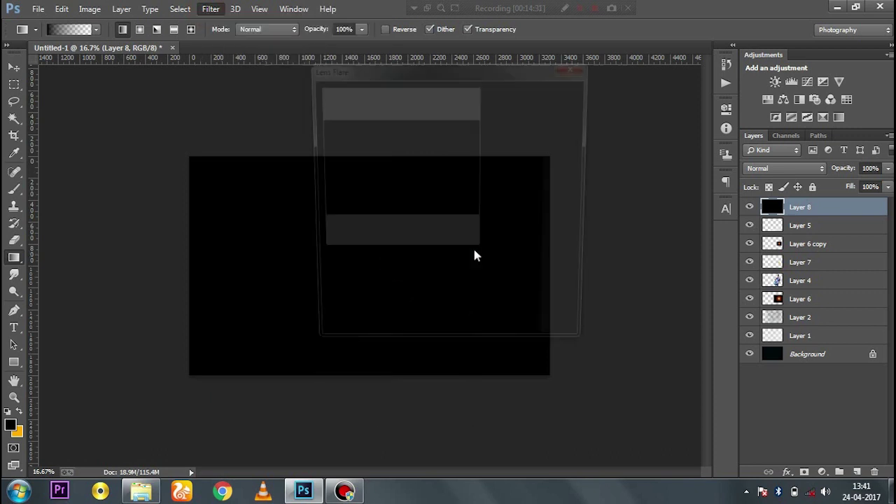
pyautogui.moveTo(384, 167); pyautogui.dragTo(456, 172)
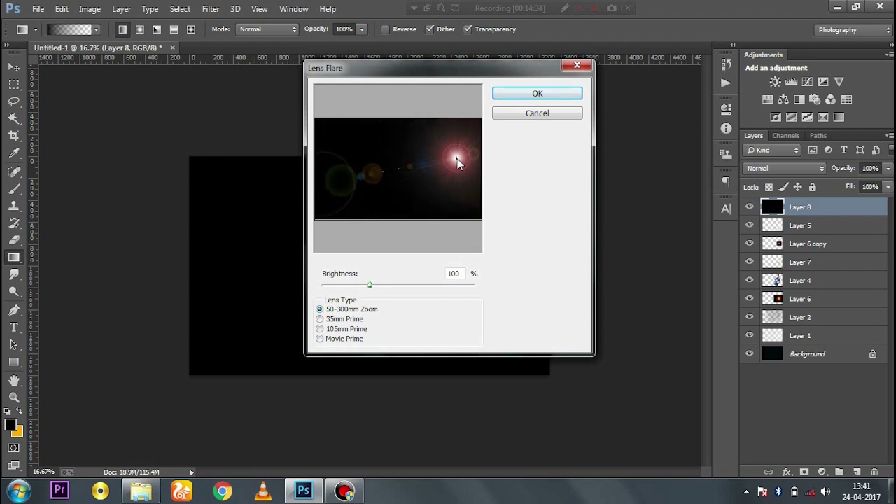
pyautogui.moveTo(373, 285)
pyautogui.mouseDown()
pyautogui.moveTo(391, 294)
pyautogui.moveTo(381, 297)
pyautogui.mouseUp()
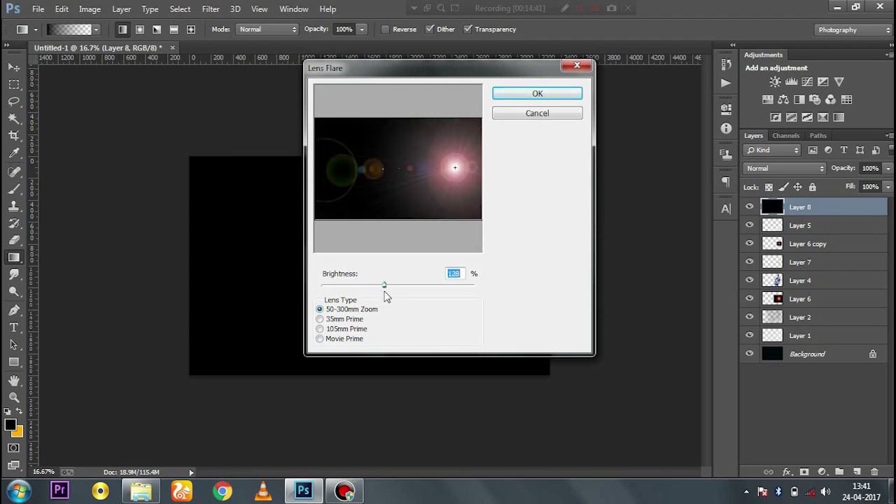
pyautogui.click(330, 320)
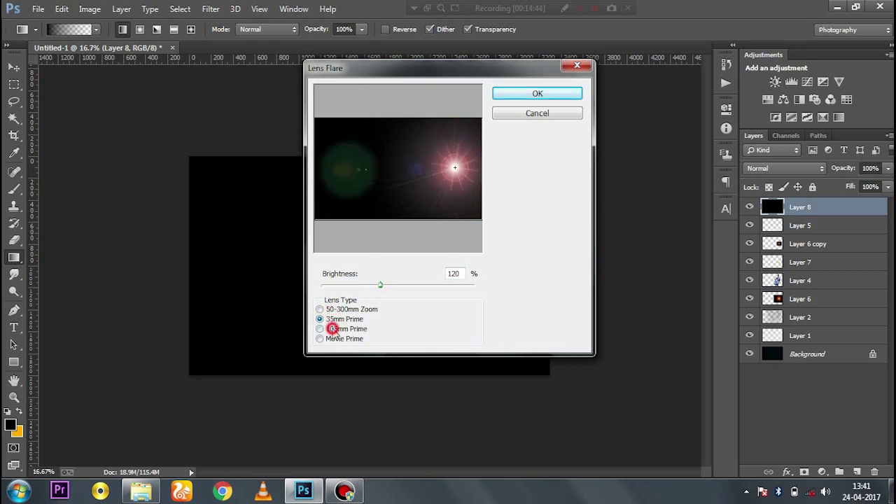
pyautogui.click(332, 329)
pyautogui.click(337, 308)
pyautogui.moveTo(456, 172); pyautogui.dragTo(459, 167)
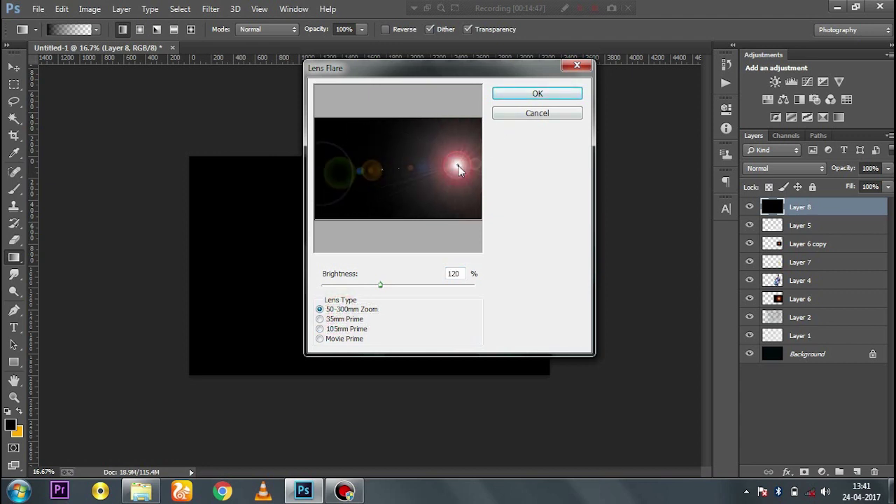
pyautogui.click(537, 94)
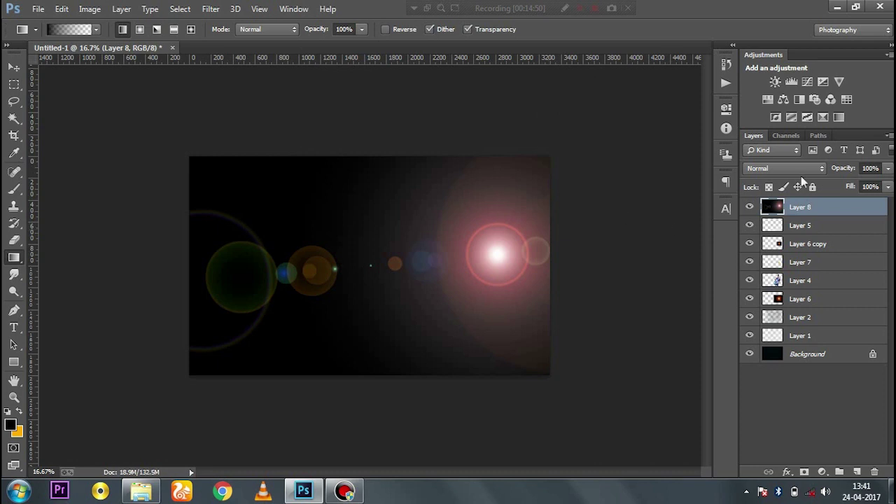
# - Blend Layer 8 in Screen mode and move the flare down on the canvas
pyautogui.click(798, 170)
pyautogui.click(769, 112)
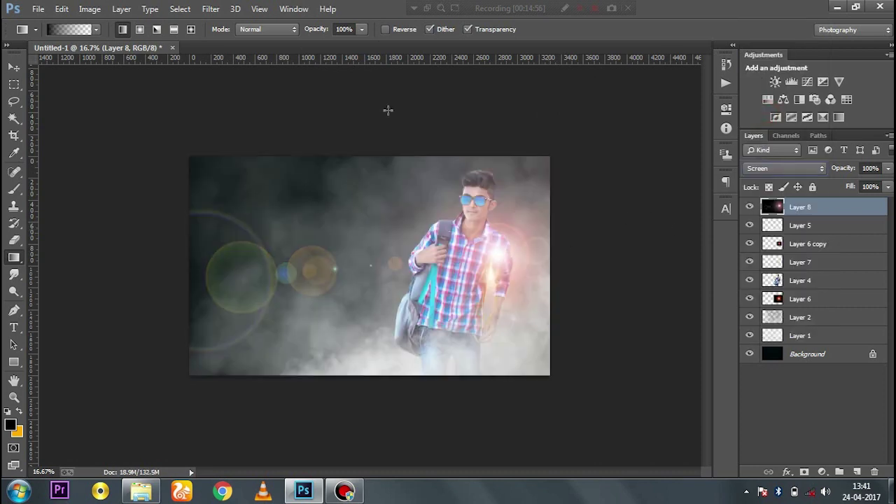
pyautogui.click(14, 69)
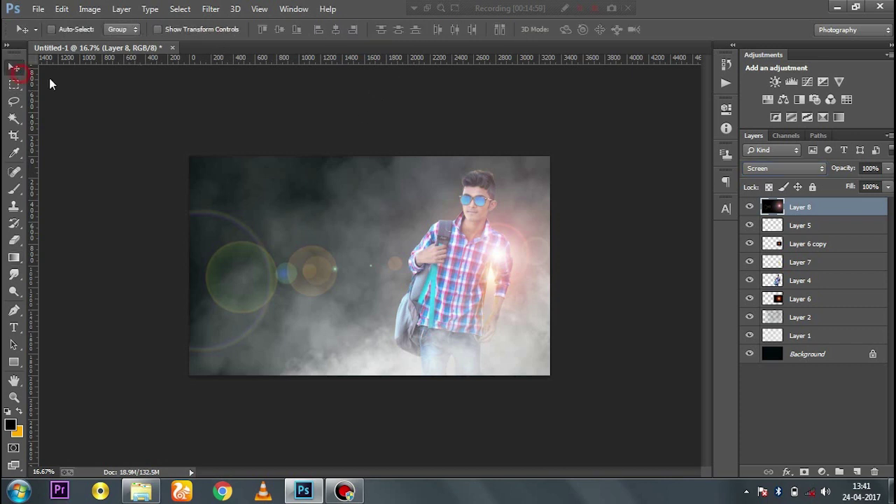
pyautogui.moveTo(483, 255); pyautogui.dragTo(490, 282)
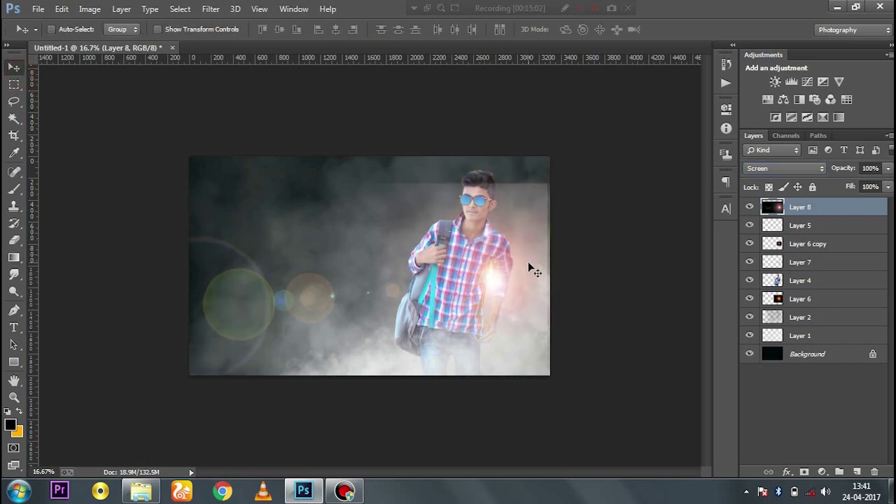
# - Erase the flare over the man's right side using a 1200 eraser at 87% flow and 71% opacity
pyautogui.press('e')
pyautogui.press(']')
pyautogui.press(']')
pyautogui.press(']')
pyautogui.press(']')
pyautogui.press(']')
pyautogui.press(']')
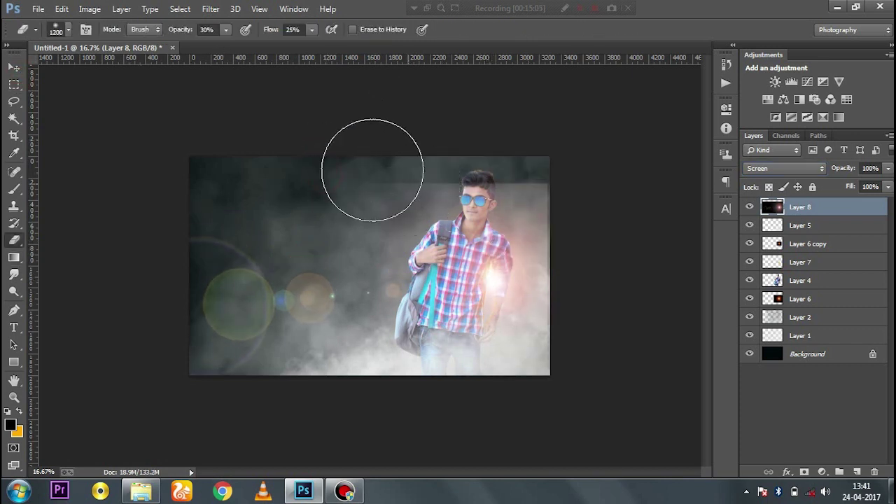
pyautogui.press(']')
pyautogui.press(']')
pyautogui.press(']')
pyautogui.moveTo(313, 43); pyautogui.dragTo(355, 42)
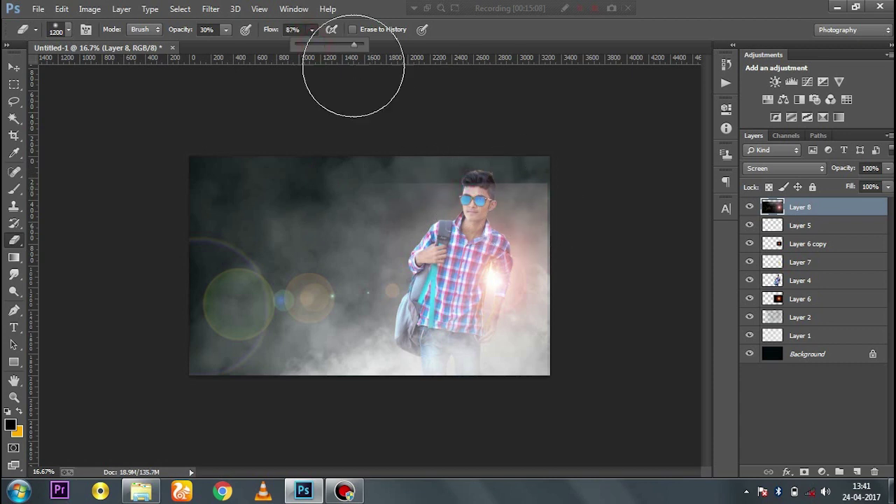
pyautogui.click(225, 30)
pyautogui.write('71')
pyautogui.click(302, 175)
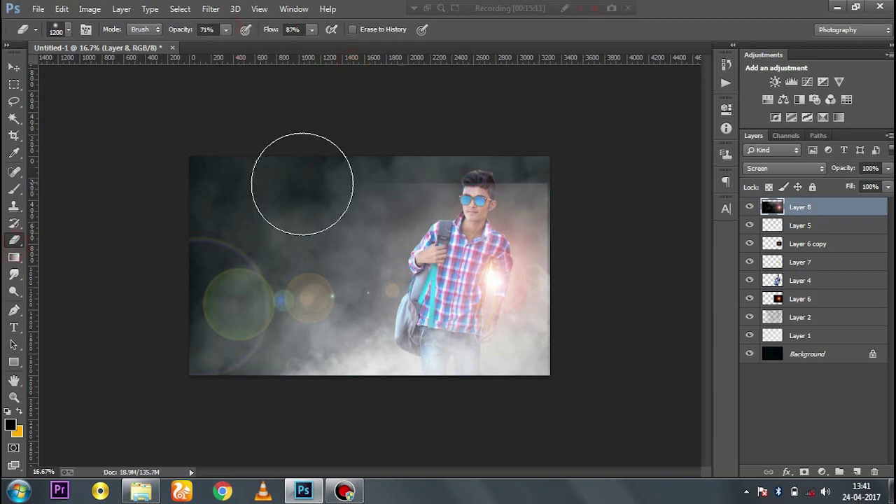
pyautogui.moveTo(367, 166)
pyautogui.mouseDown()
pyautogui.moveTo(550, 216)
pyautogui.moveTo(553, 280)
pyautogui.moveTo(552, 217)
pyautogui.moveTo(455, 392)
pyautogui.moveTo(446, 385)
pyautogui.moveTo(536, 201)
pyautogui.moveTo(414, 171)
pyautogui.moveTo(314, 181)
pyautogui.mouseUp()
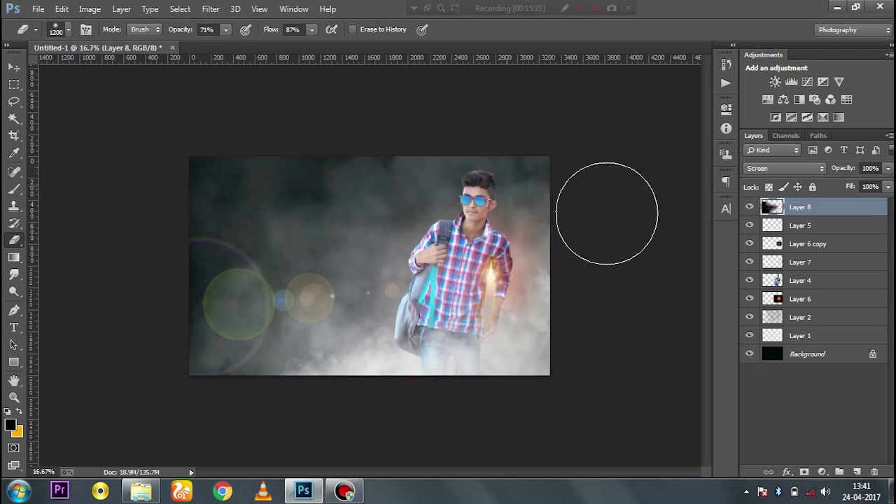
# - Free Transform Layer 8's flare, rotating it about -14° and scaling it to 123.54%
pyautogui.hotkey('ctrl', 't')
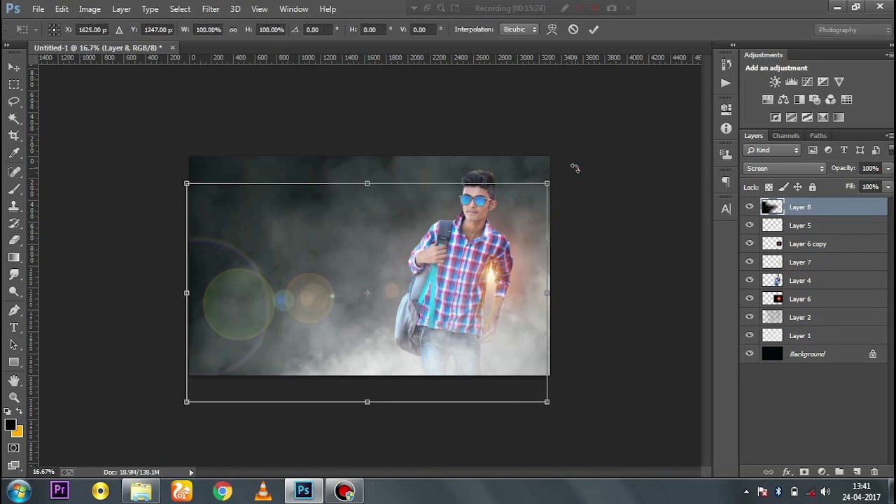
pyautogui.moveTo(574, 168); pyautogui.dragTo(530, 112)
pyautogui.moveTo(502, 284); pyautogui.dragTo(504, 299)
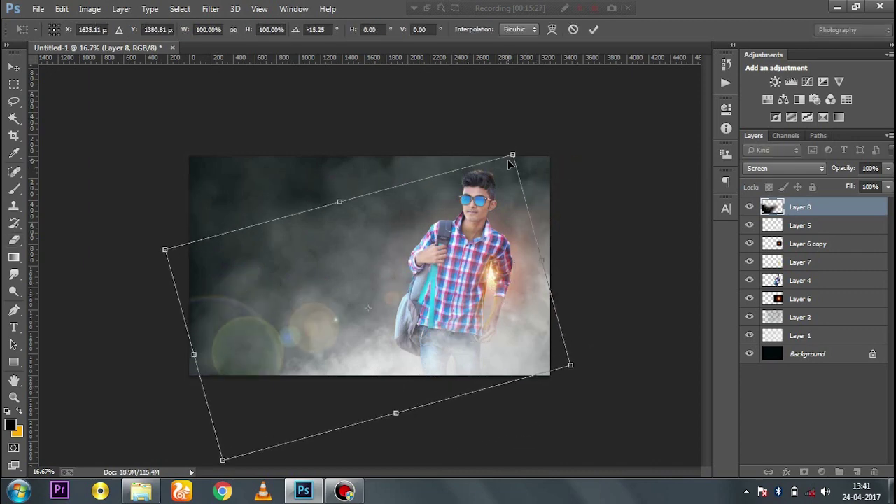
pyautogui.moveTo(512, 154); pyautogui.dragTo(535, 130)
pyautogui.moveTo(519, 250); pyautogui.dragTo(515, 258)
pyautogui.moveTo(636, 330); pyautogui.dragTo(566, 454)
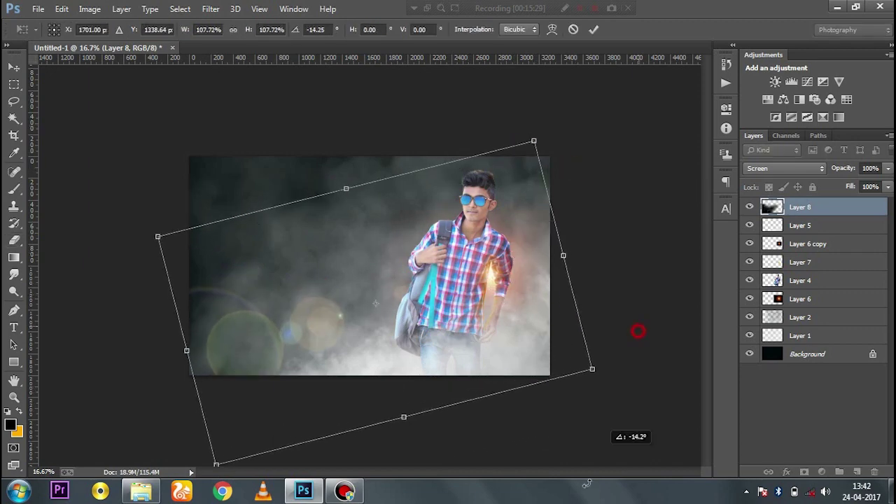
pyautogui.moveTo(494, 280); pyautogui.dragTo(484, 273)
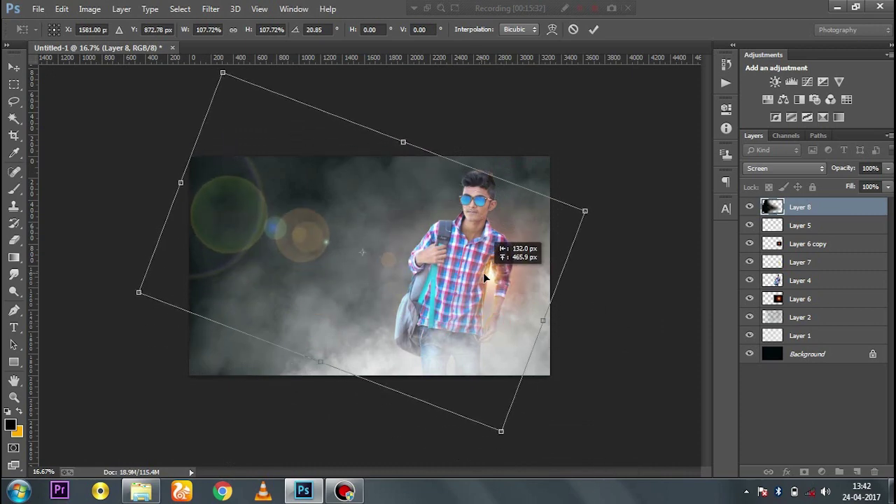
pyautogui.moveTo(634, 329); pyautogui.dragTo(620, 126)
pyautogui.moveTo(488, 231); pyautogui.dragTo(490, 283)
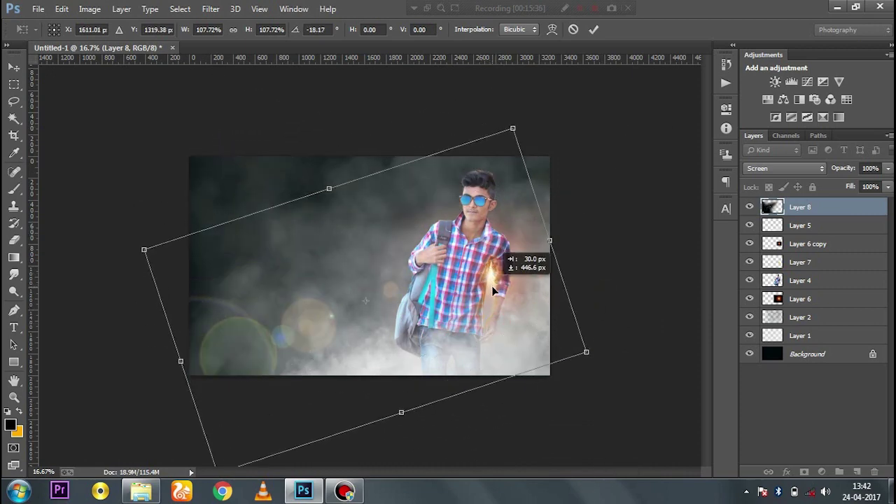
pyautogui.moveTo(614, 342); pyautogui.dragTo(610, 360)
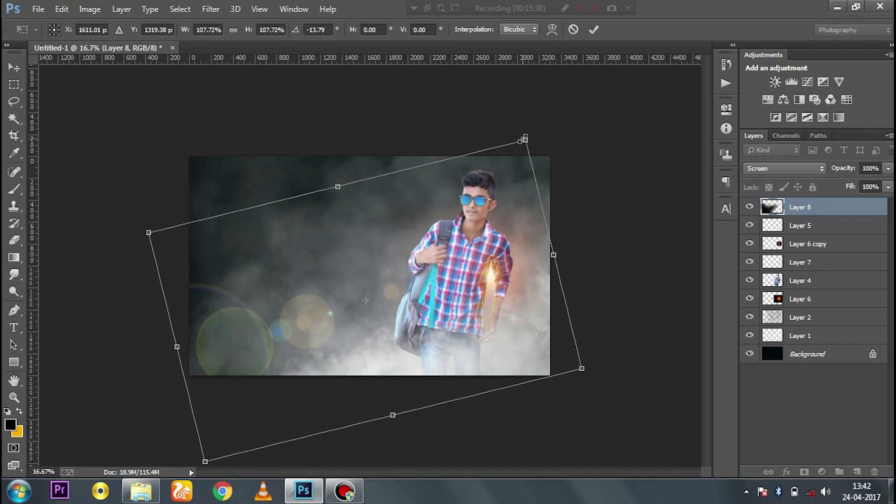
pyautogui.moveTo(524, 139); pyautogui.dragTo(574, 88)
pyautogui.moveTo(484, 212); pyautogui.dragTo(499, 258)
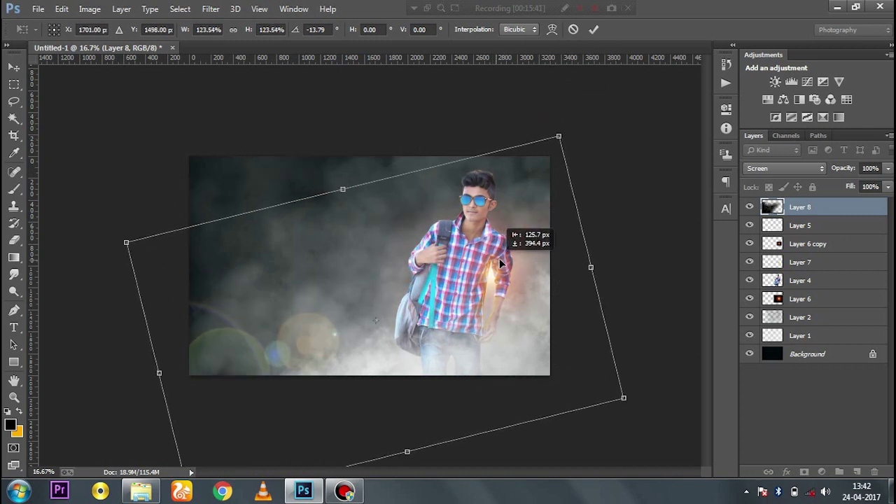
pyautogui.press('e')
pyautogui.press('Return')
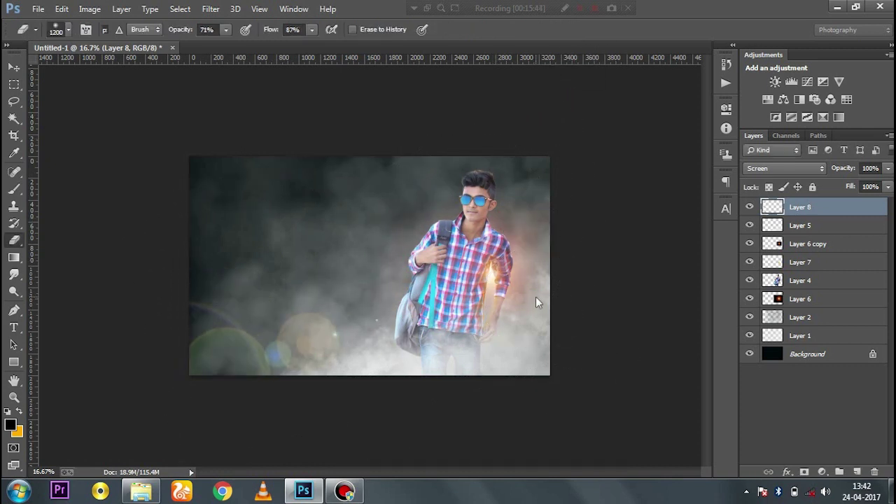
# - Move the flare up and left, then slightly rotate and enlarge it again
pyautogui.press('v')
pyautogui.moveTo(491, 315); pyautogui.dragTo(464, 281)
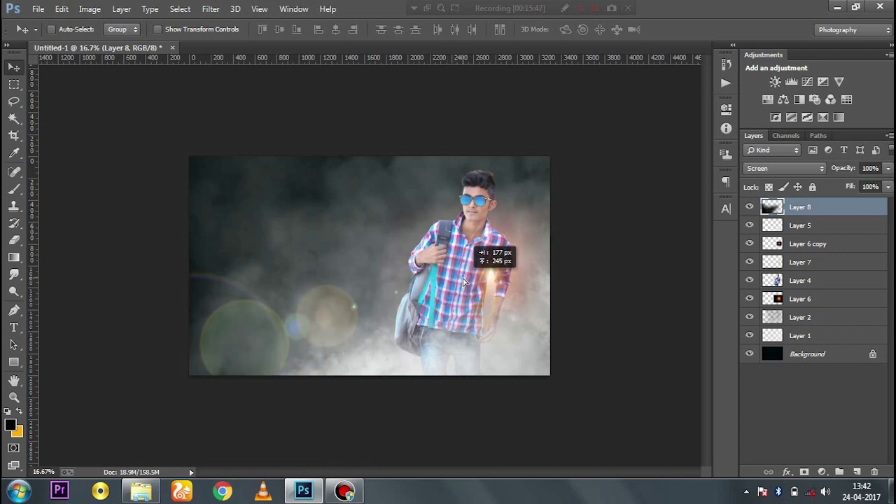
pyautogui.press('e')
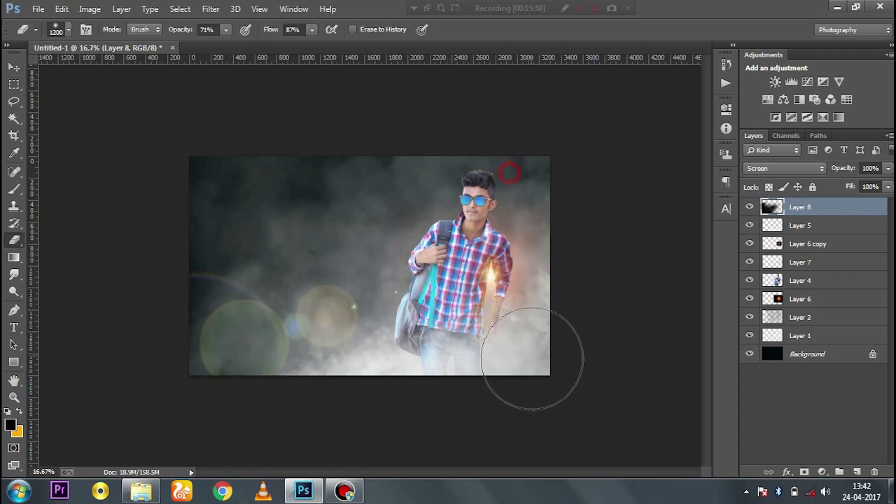
pyautogui.hotkey('ctrl', 't')
pyautogui.moveTo(491, 213); pyautogui.dragTo(497, 259)
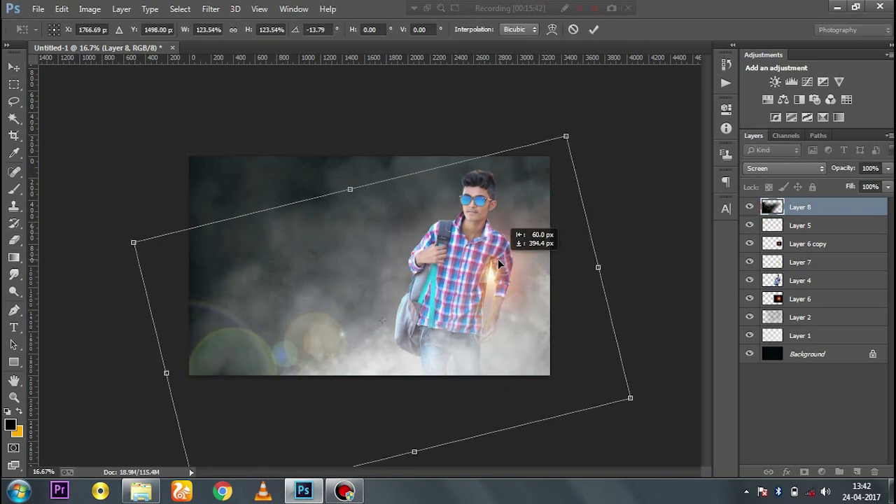
pyautogui.press('Return')
# - Nudge the flare overlay upward and erase part of its glow beside the man
pyautogui.press('v')
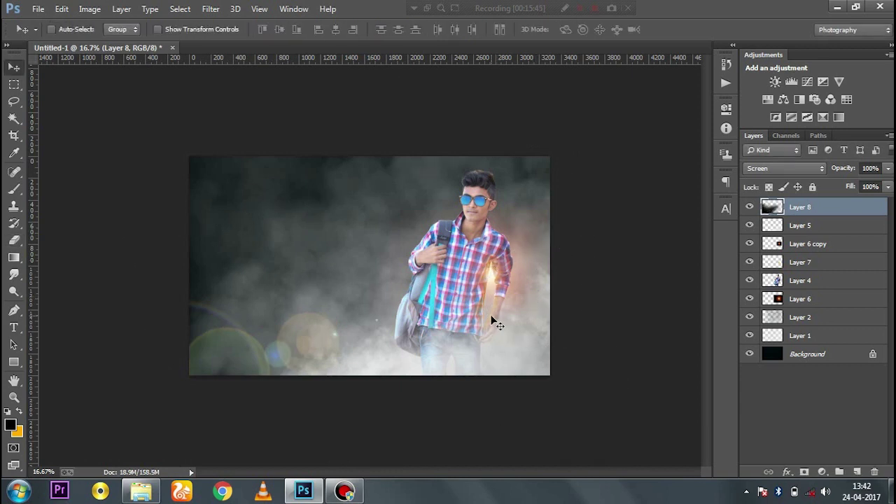
pyautogui.moveTo(491, 314); pyautogui.dragTo(484, 292)
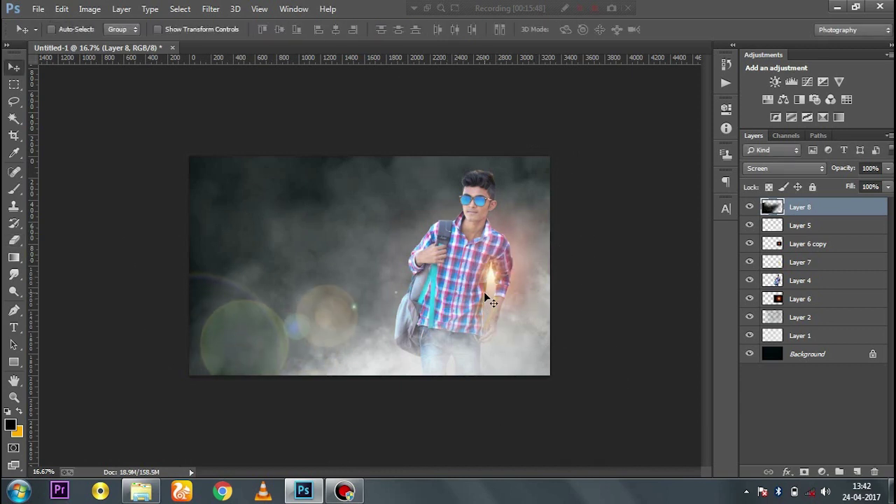
pyautogui.press('e')
pyautogui.moveTo(490, 150); pyautogui.dragTo(530, 320)
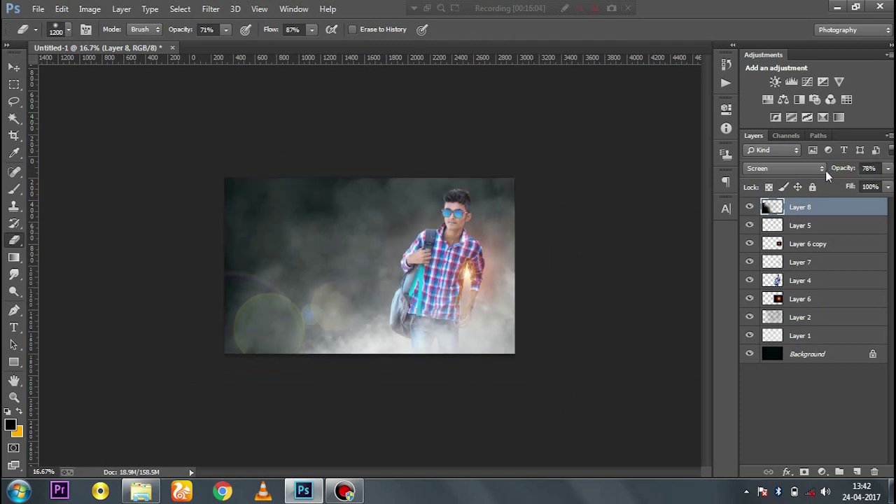
# - Select Layer 8 and stamp all visible layers into a merged Layer 9 on top
pyautogui.click(812, 210)
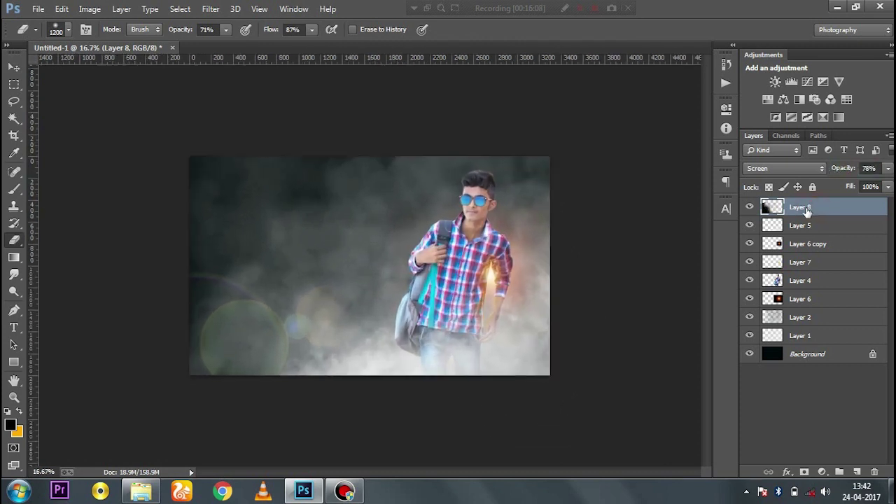
pyautogui.hotkey('ctrl', 'shift', 'alt', 'e')
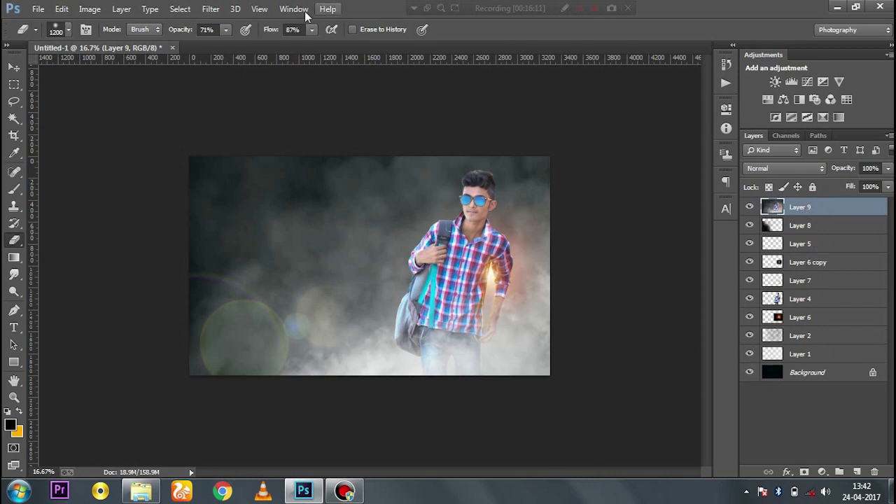
pyautogui.click(211, 9)
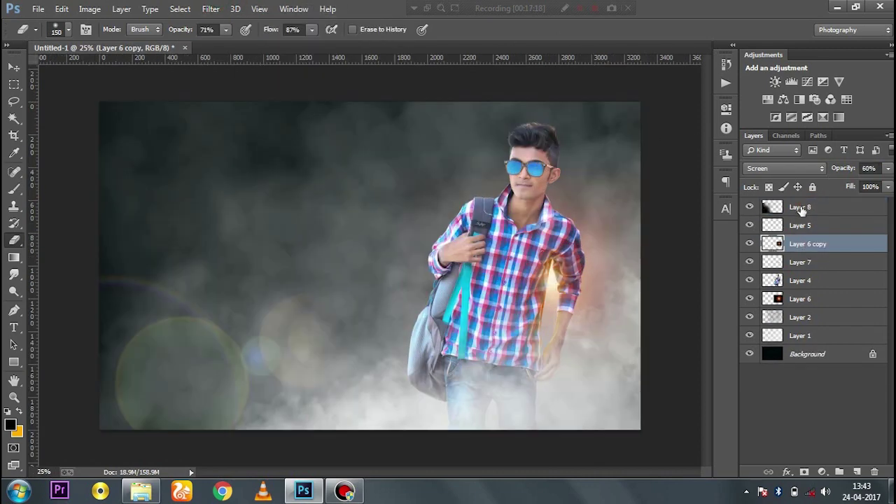
pyautogui.click(795, 210)
pyautogui.hotkey('ctrl', 'shift', 'alt', 'e')
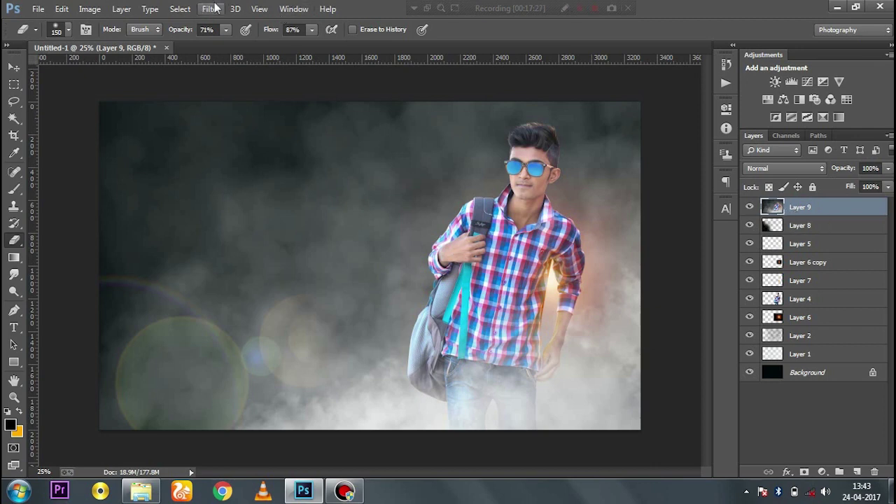
pyautogui.click(211, 8)
# - Grade Layer 9 in Camera Raw: temperature -12, contrast +13, highlights -29, vibrance +39, saturation +21
pyautogui.click(257, 85)
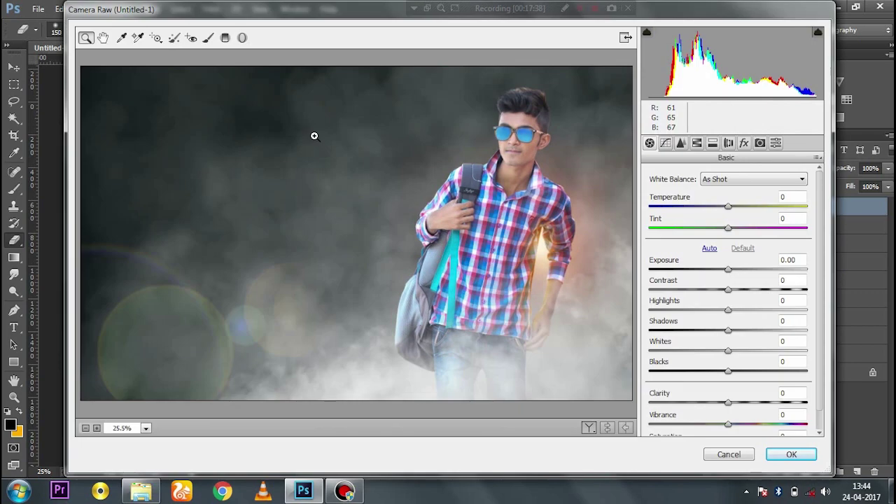
pyautogui.moveTo(728, 208); pyautogui.dragTo(719, 211)
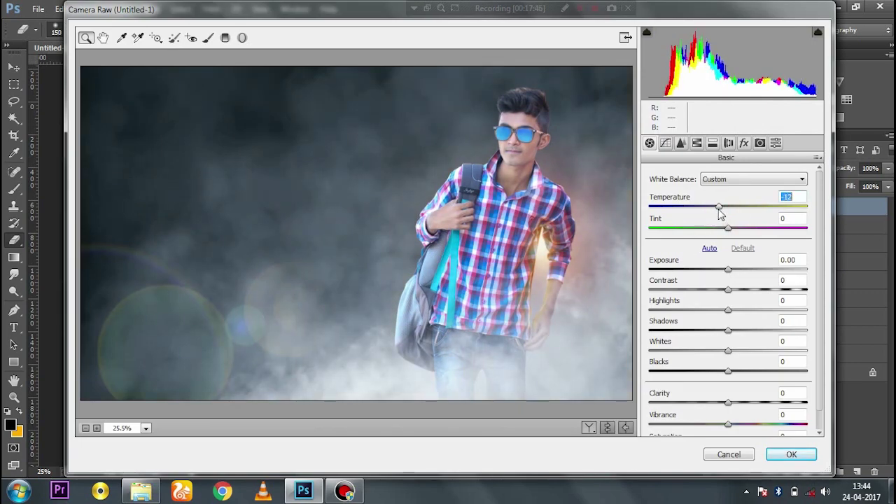
pyautogui.moveTo(734, 278); pyautogui.dragTo(740, 299)
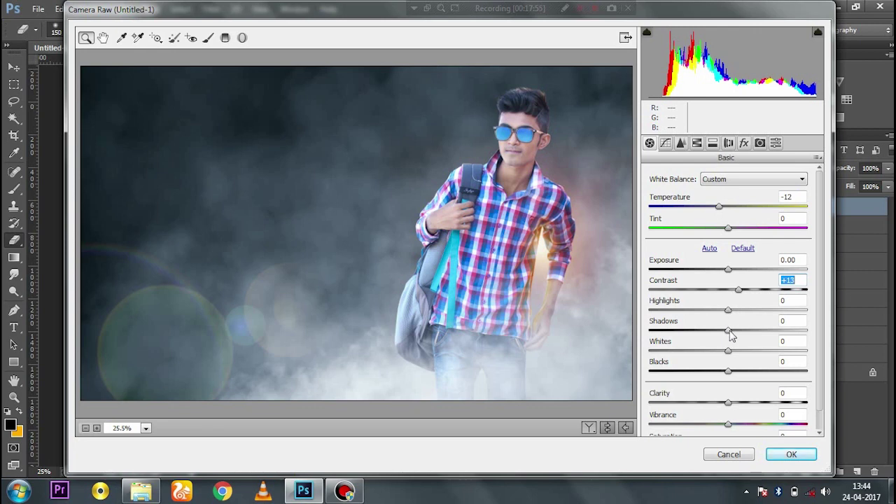
pyautogui.moveTo(729, 312)
pyautogui.mouseDown()
pyautogui.moveTo(648, 313)
pyautogui.moveTo(721, 340)
pyautogui.moveTo(721, 378)
pyautogui.mouseUp()
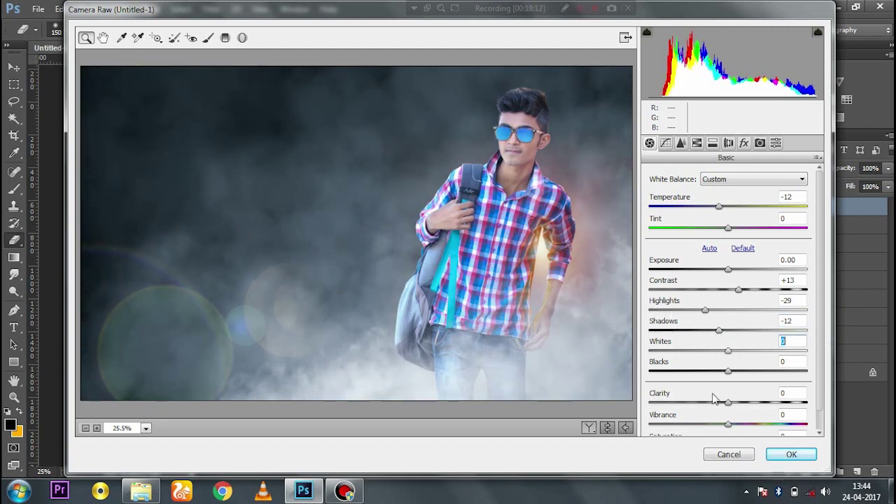
pyautogui.moveTo(728, 370); pyautogui.dragTo(718, 373)
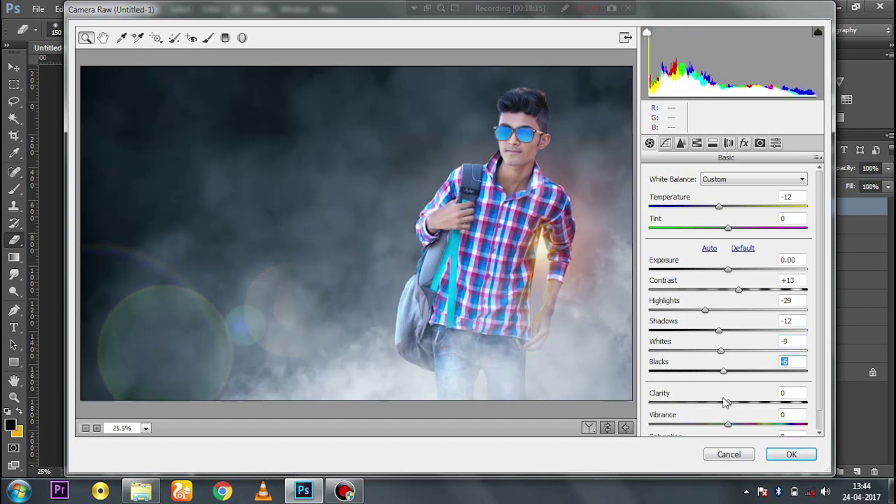
pyautogui.moveTo(820, 314); pyautogui.dragTo(821, 329)
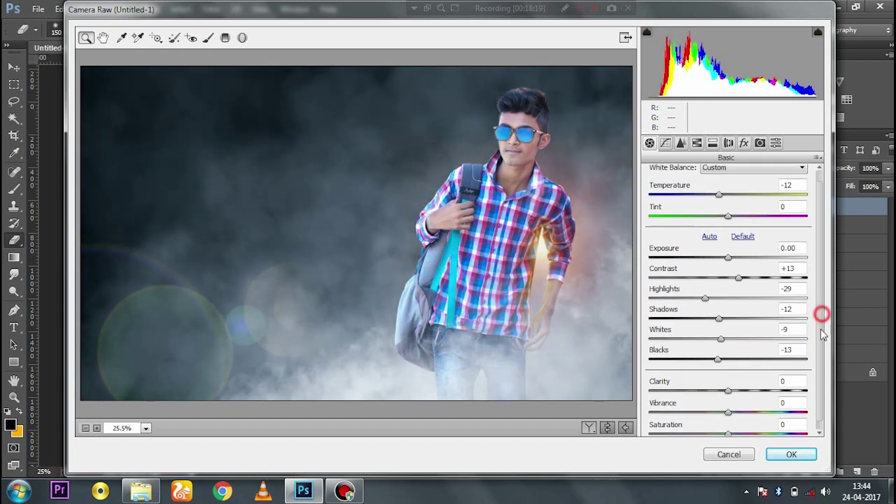
pyautogui.moveTo(732, 382); pyautogui.dragTo(759, 404)
pyautogui.moveTo(730, 432)
pyautogui.mouseDown()
pyautogui.moveTo(758, 432)
pyautogui.moveTo(747, 432)
pyautogui.mouseUp()
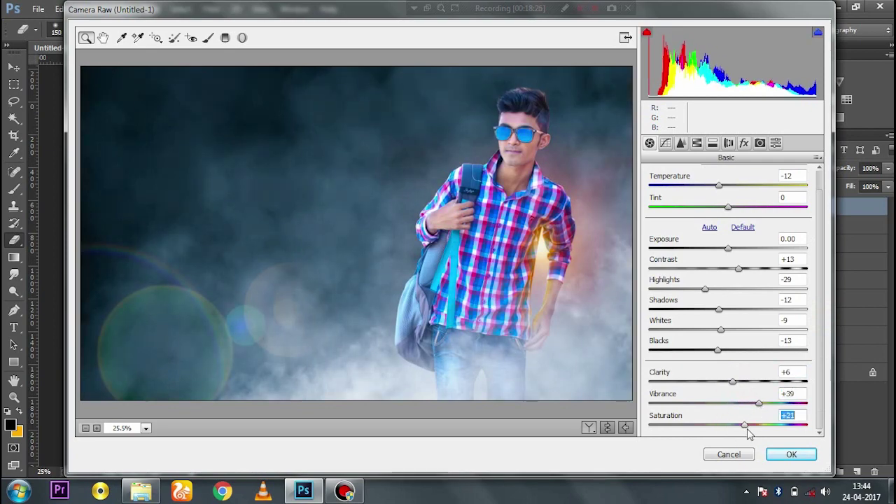
pyautogui.click(792, 454)
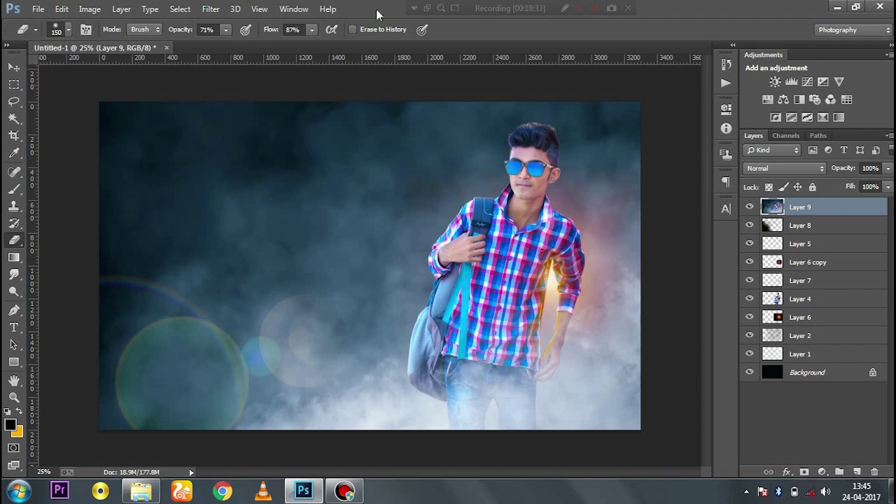
# - Apply Color Efex Pro 4's Ink filter to Layer 9 and lower the Ink layer's opacity
pyautogui.click(210, 8)
pyautogui.click(425, 310)
pyautogui.click(210, 8)
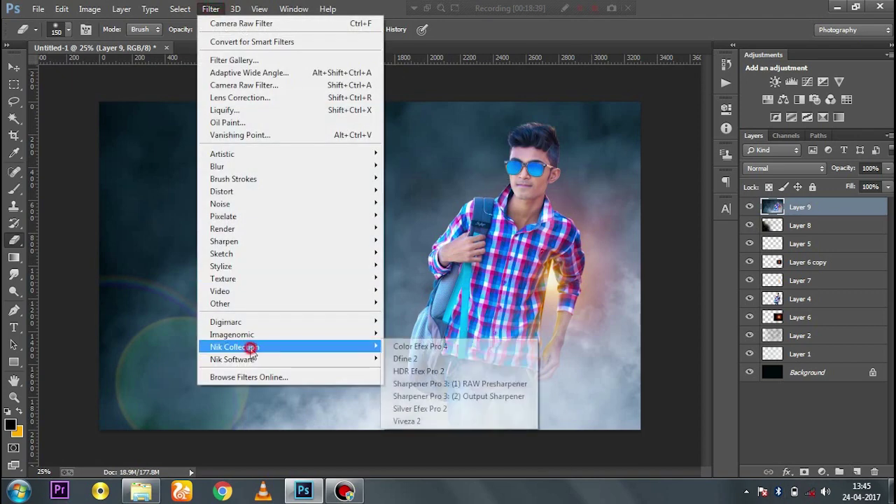
pyautogui.click(420, 346)
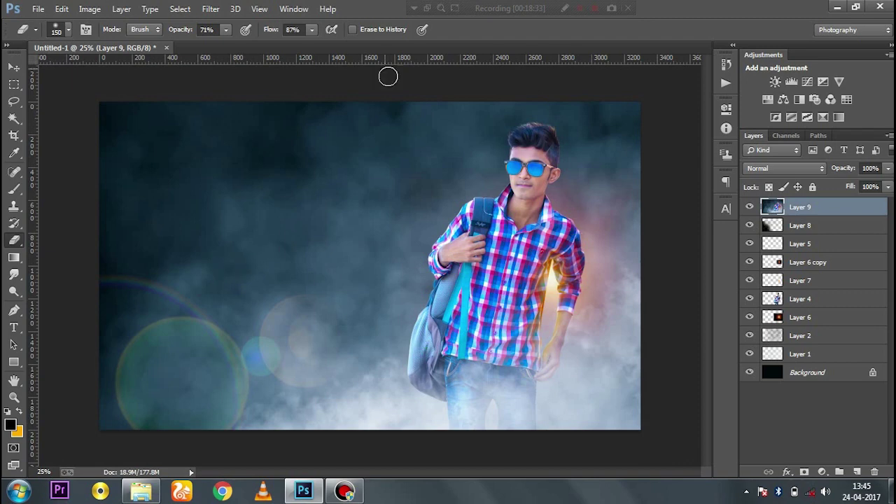
pyautogui.click(211, 8)
pyautogui.click(426, 308)
pyautogui.click(211, 8)
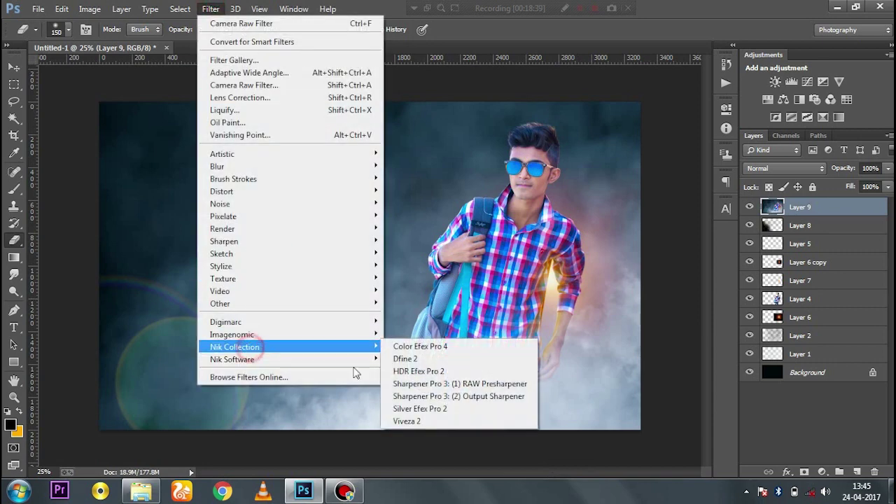
pyautogui.click(421, 346)
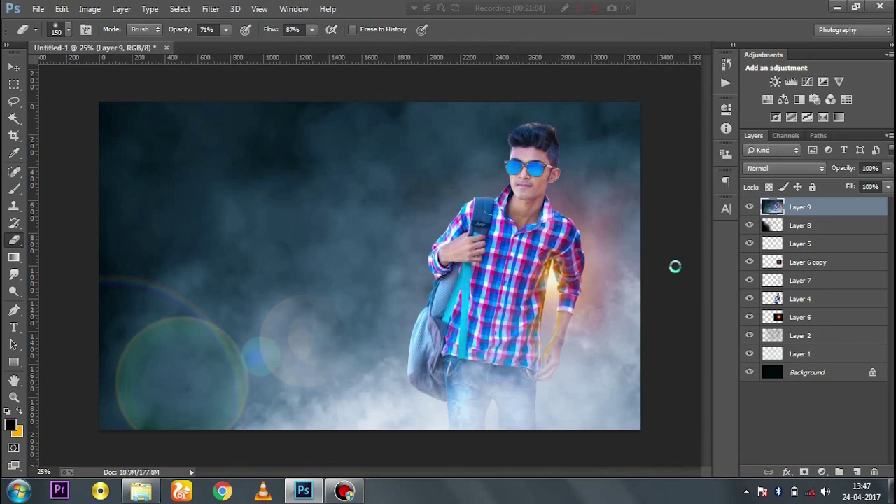
pyautogui.moveTo(835, 171); pyautogui.dragTo(826, 172)
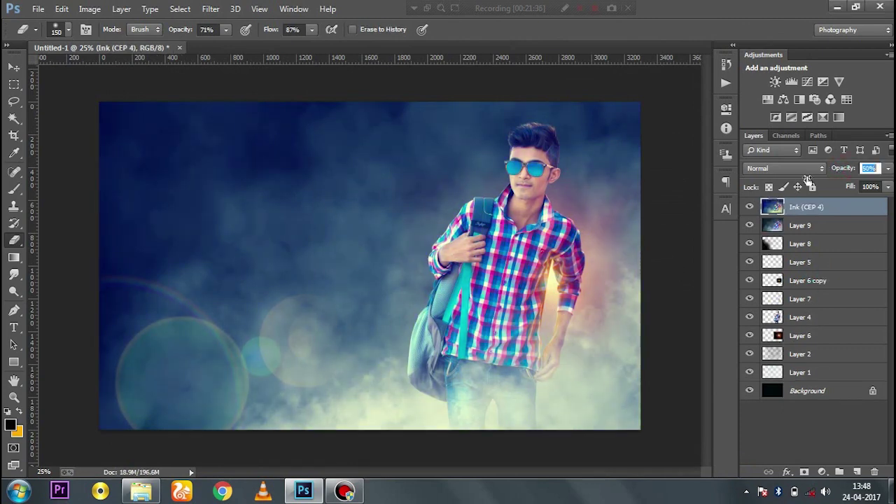
# - Set the Ink layer to 48% opacity and erase its toning off the man's jeans
pyautogui.write('48')
pyautogui.press('Return')
pyautogui.keyDown('ctrl'); pyautogui.click(773, 319); pyautogui.keyUp('ctrl')
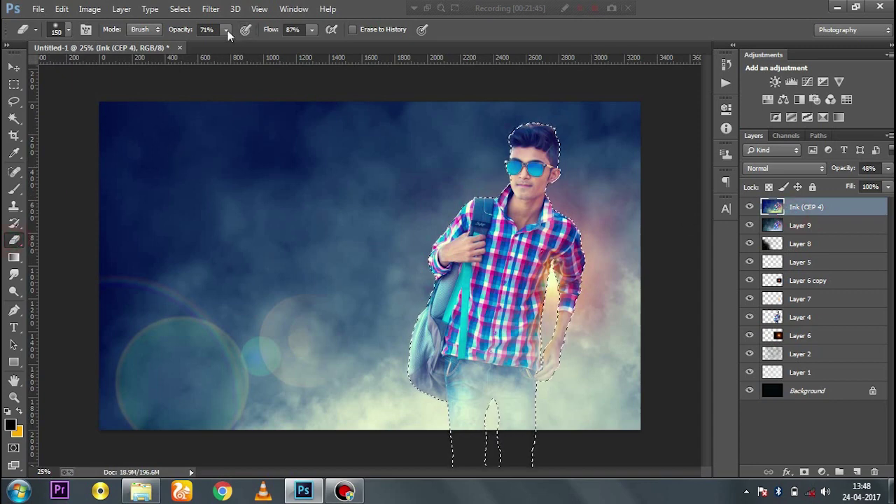
pyautogui.press(']')
pyautogui.press(']')
pyautogui.press(']')
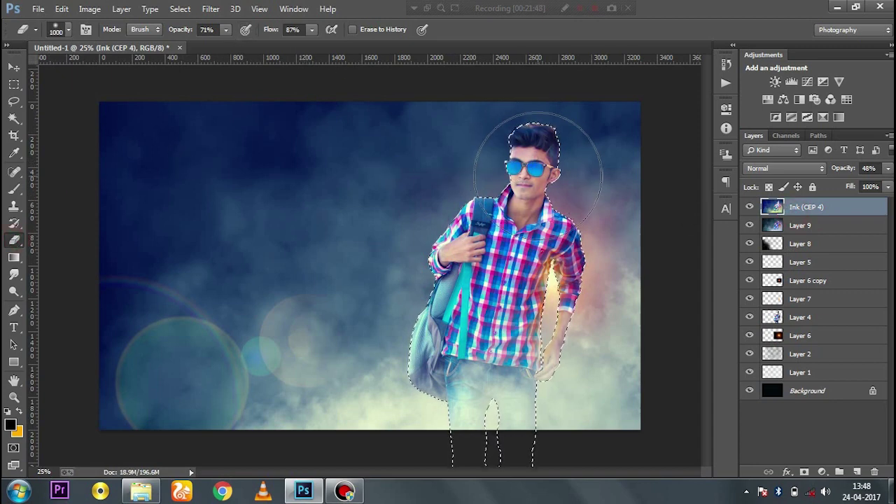
pyautogui.press(']')
pyautogui.moveTo(500, 430); pyautogui.dragTo(450, 420)
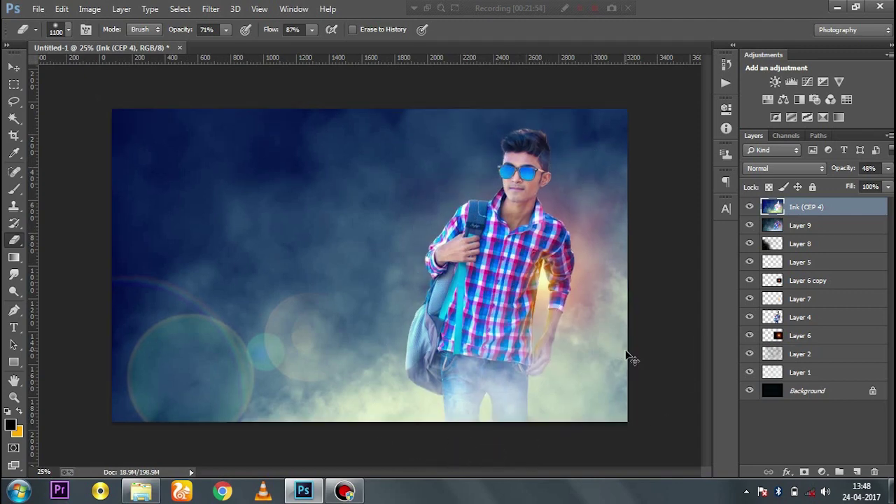
# - Readjust the Ink layer's opacity to soften it and add merged Layer 10 on top
pyautogui.hotkey('ctrl', '-')
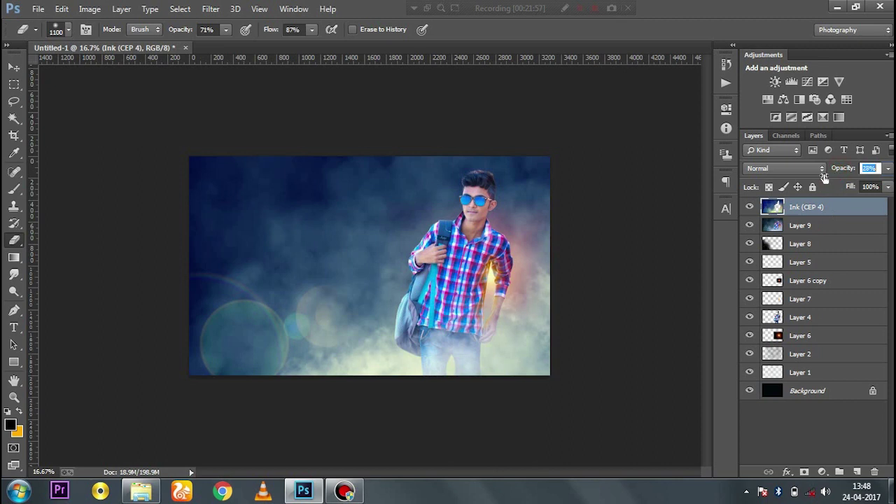
pyautogui.press('Down')
pyautogui.press('Down')
pyautogui.click(747, 215)
pyautogui.moveTo(848, 172); pyautogui.dragTo(835, 174)
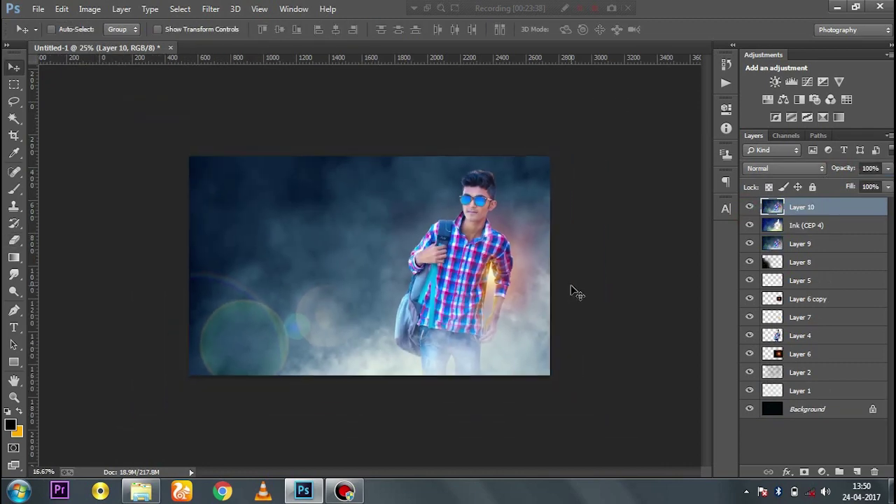
pyautogui.press('t')
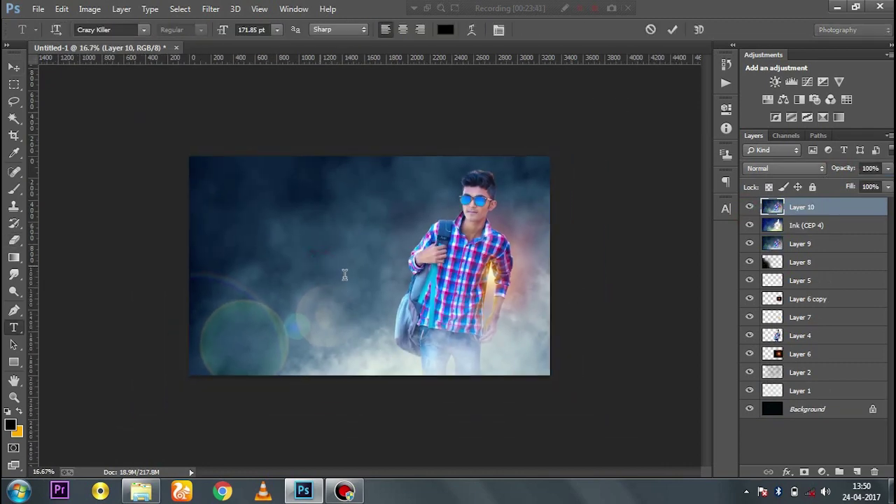